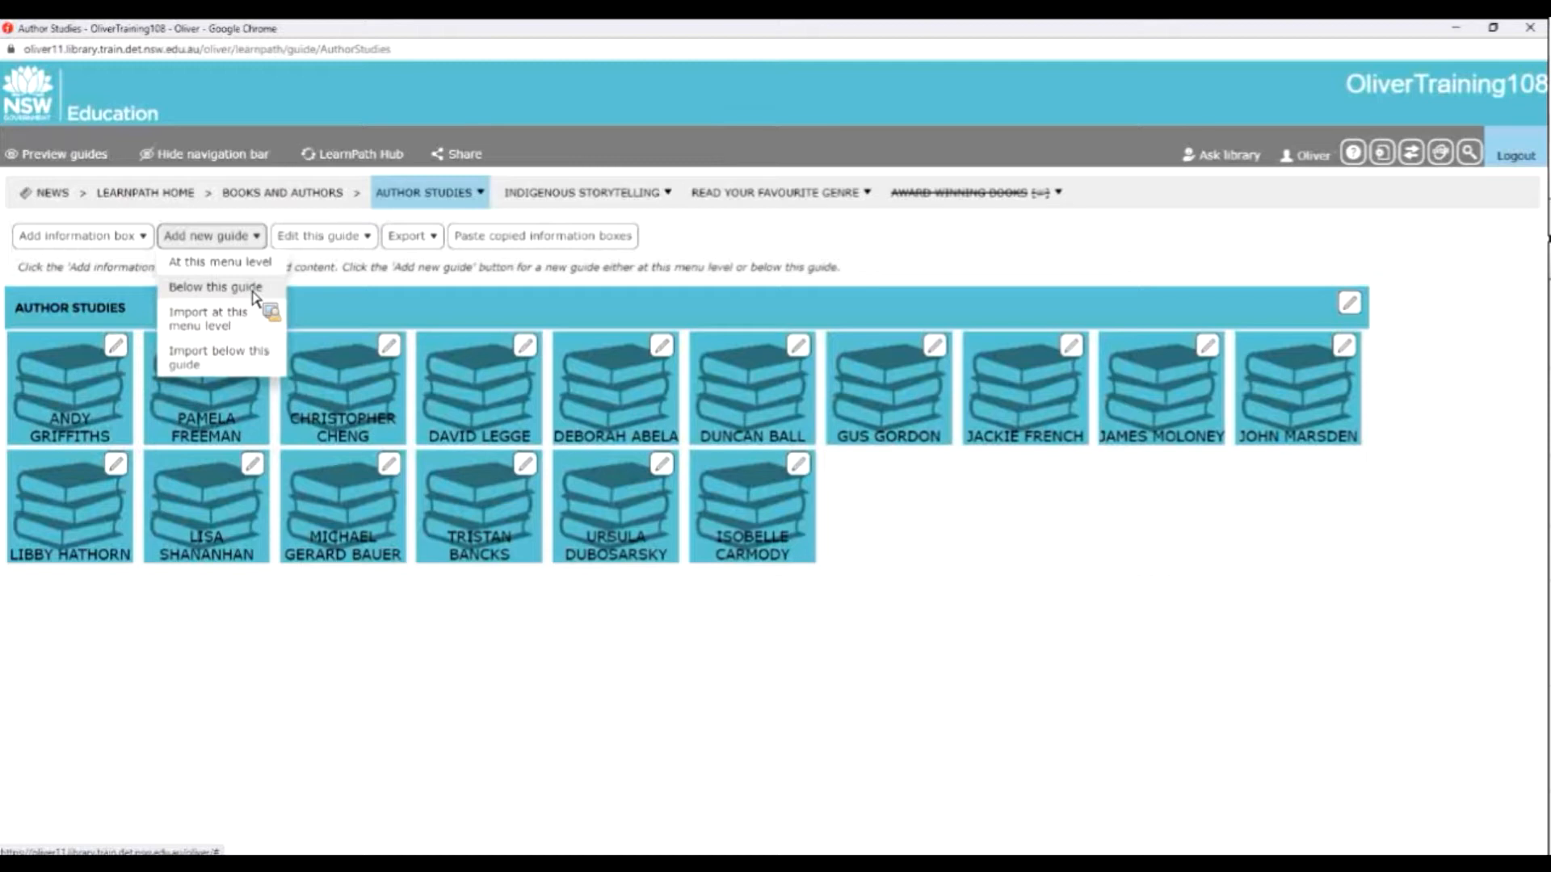
# Step: Begin a guide import below Author Studies from the Hub, then find and copy the Matthew Reilly guide in LearnPath Hub
pyautogui.click(242, 355)
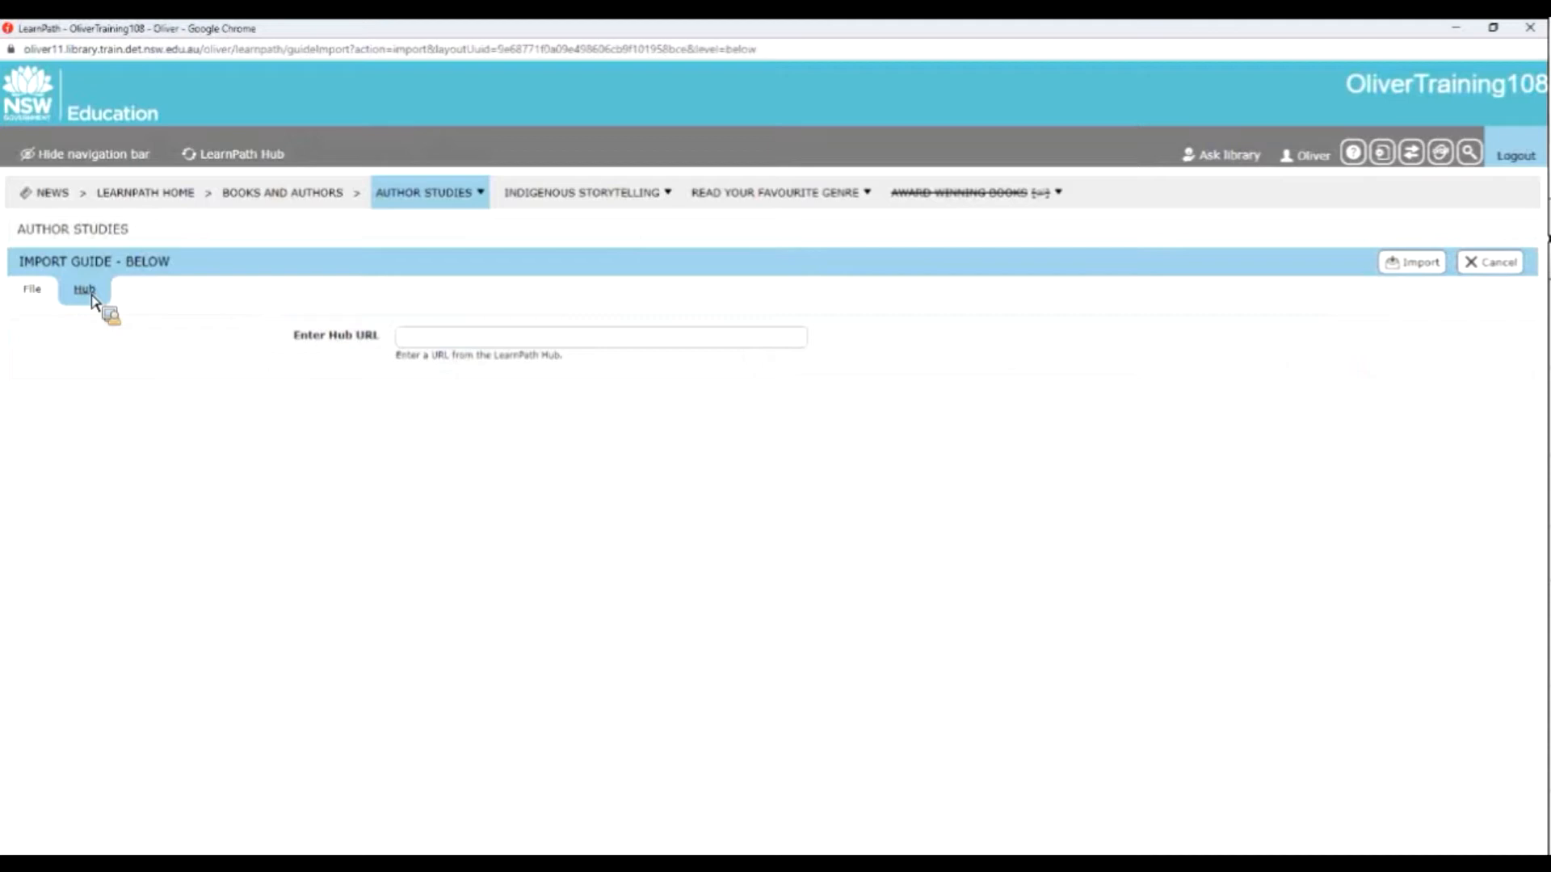
pyautogui.click(243, 157)
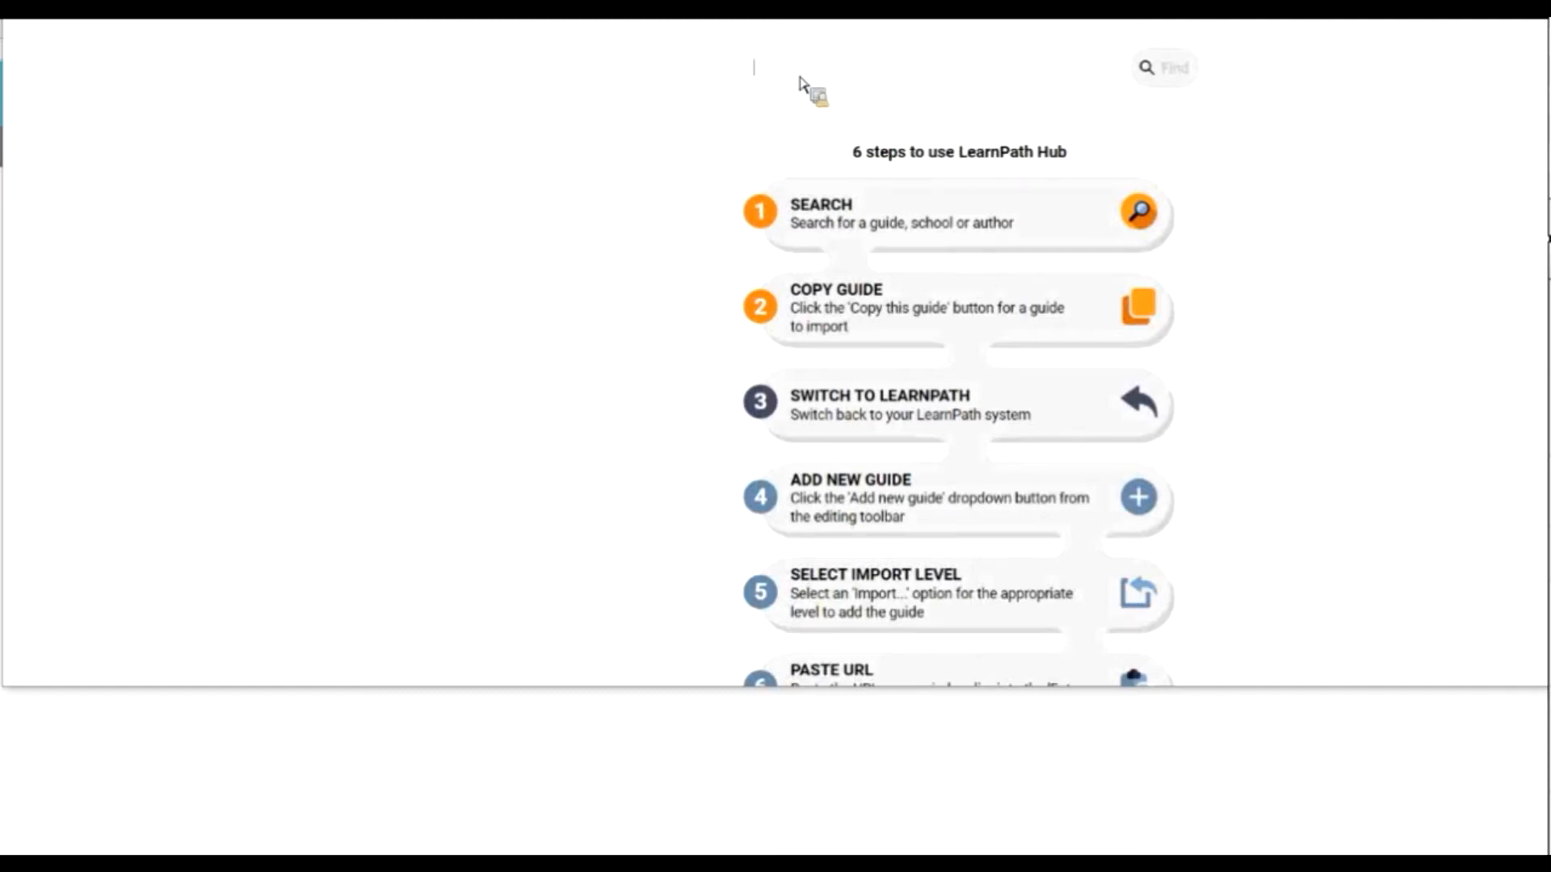
pyautogui.write('matthew')
pyautogui.click(834, 97)
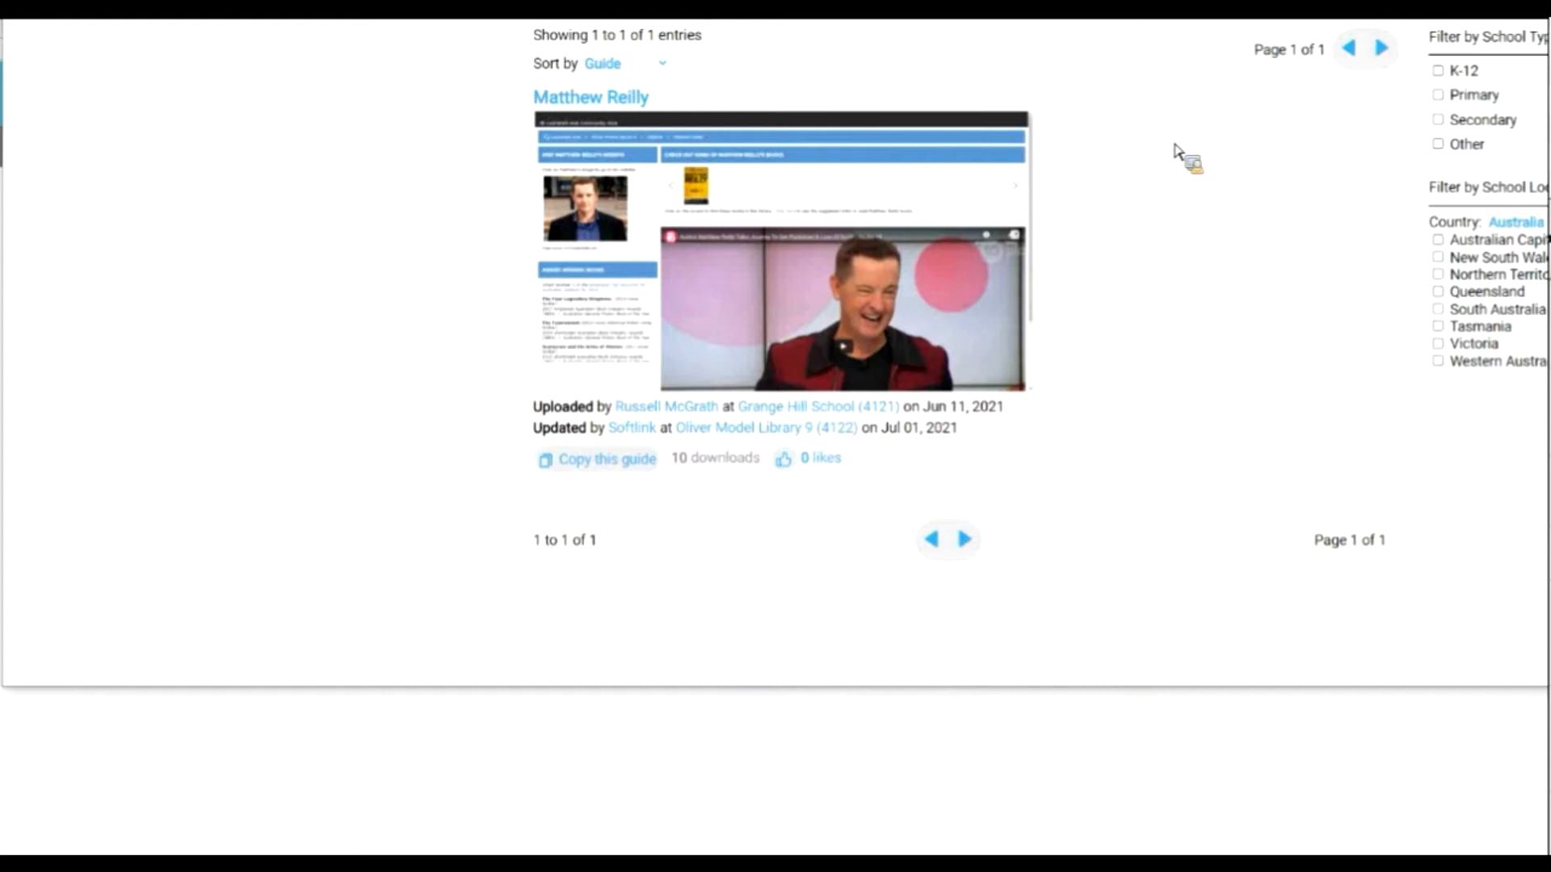
pyautogui.click(605, 467)
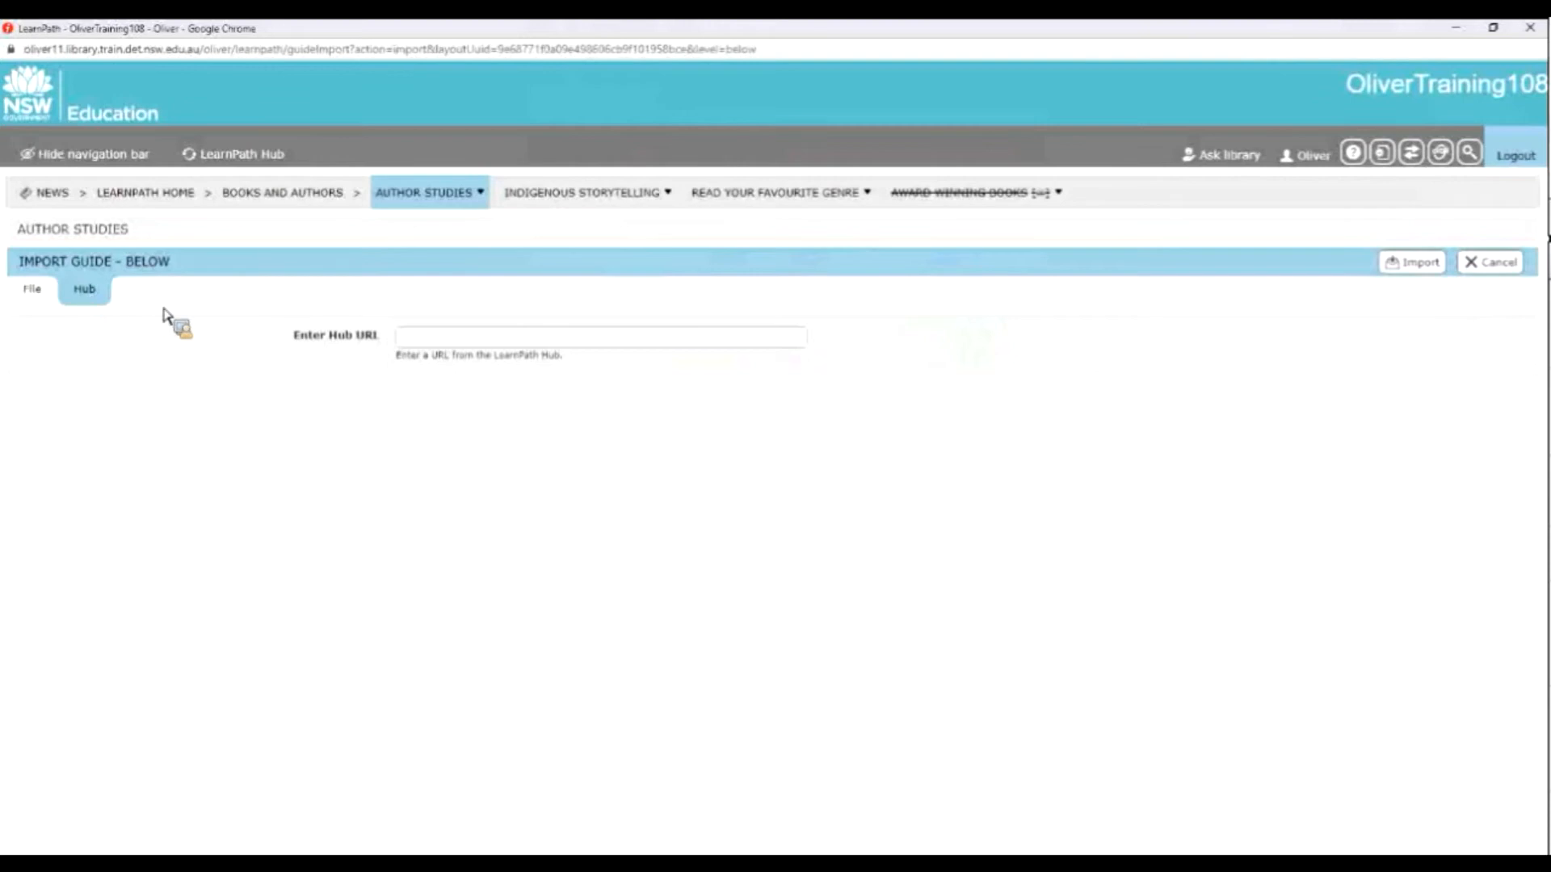
# Step: Paste the copied Matthew Reilly guide's Hub URL and import the guide below Author Studies
pyautogui.click(452, 341)
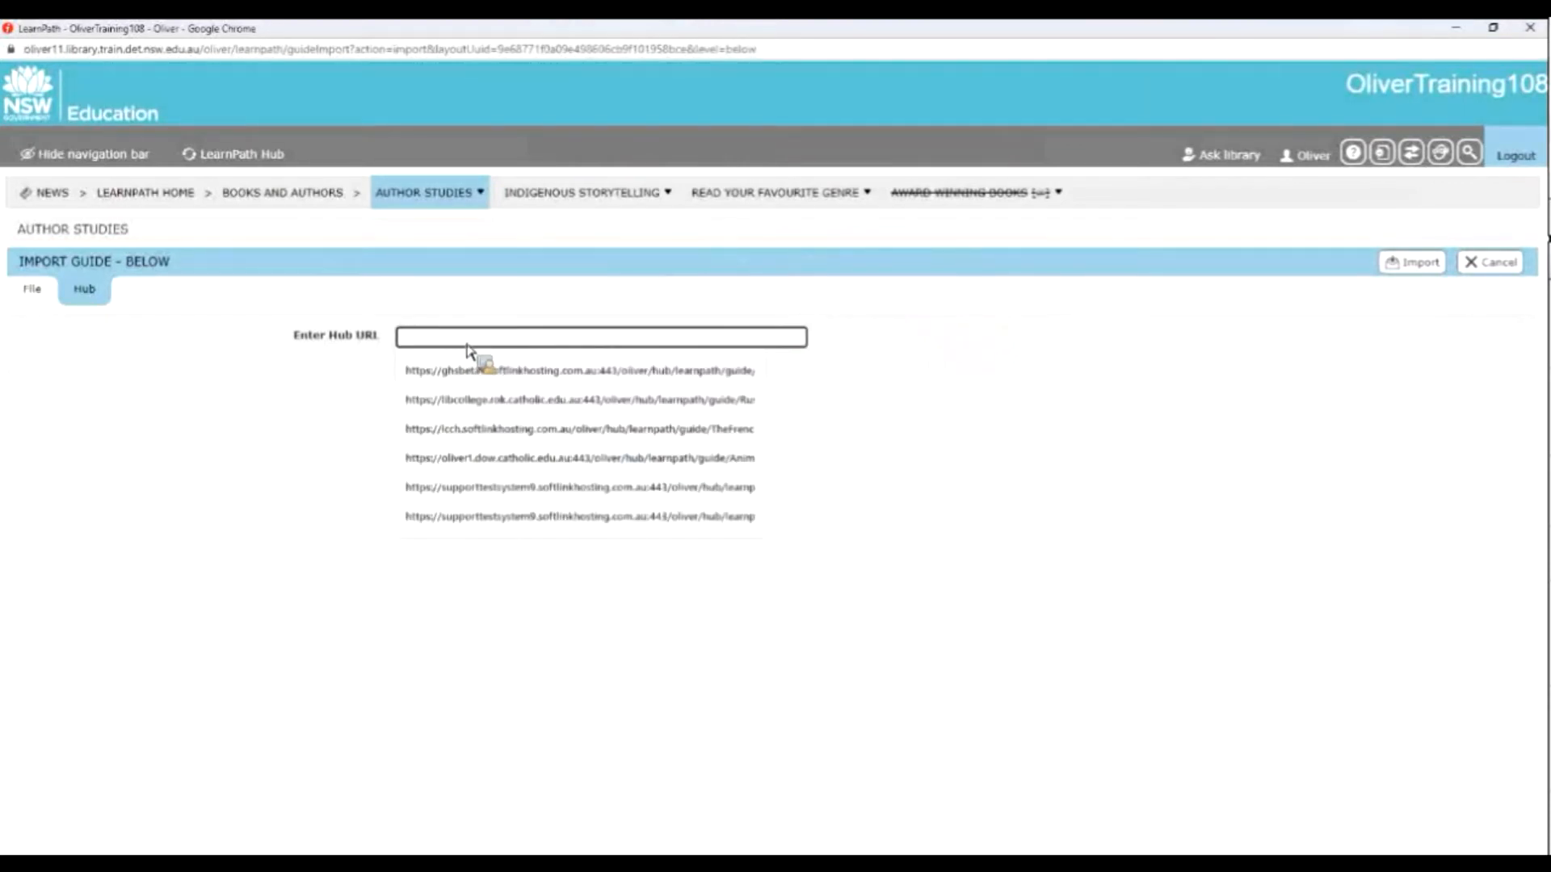
pyautogui.hotkey('ctrl', 'v')
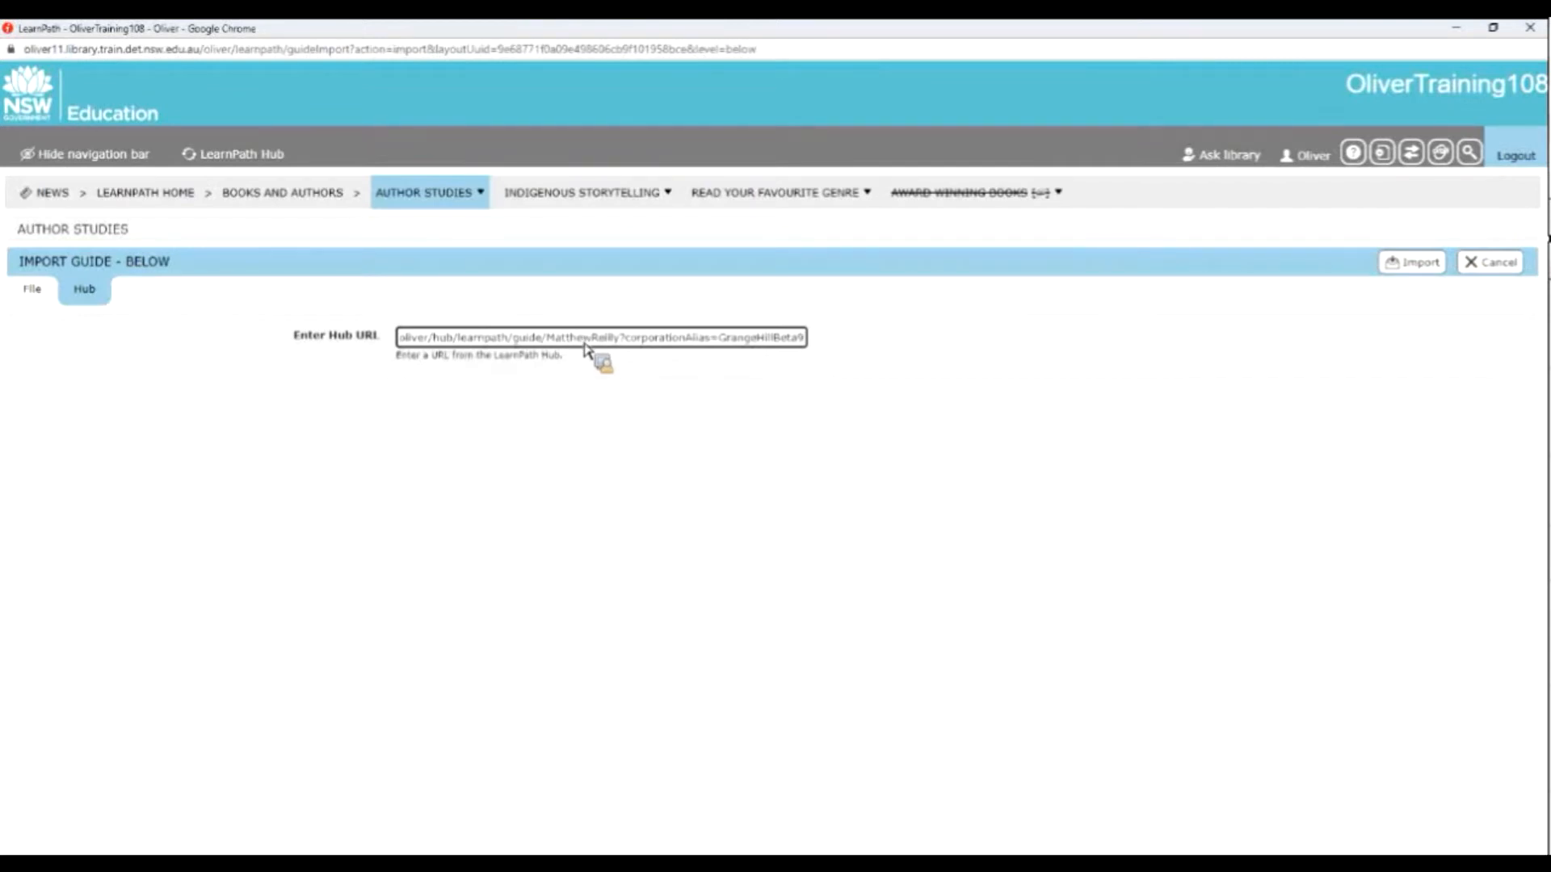
pyautogui.click(1410, 263)
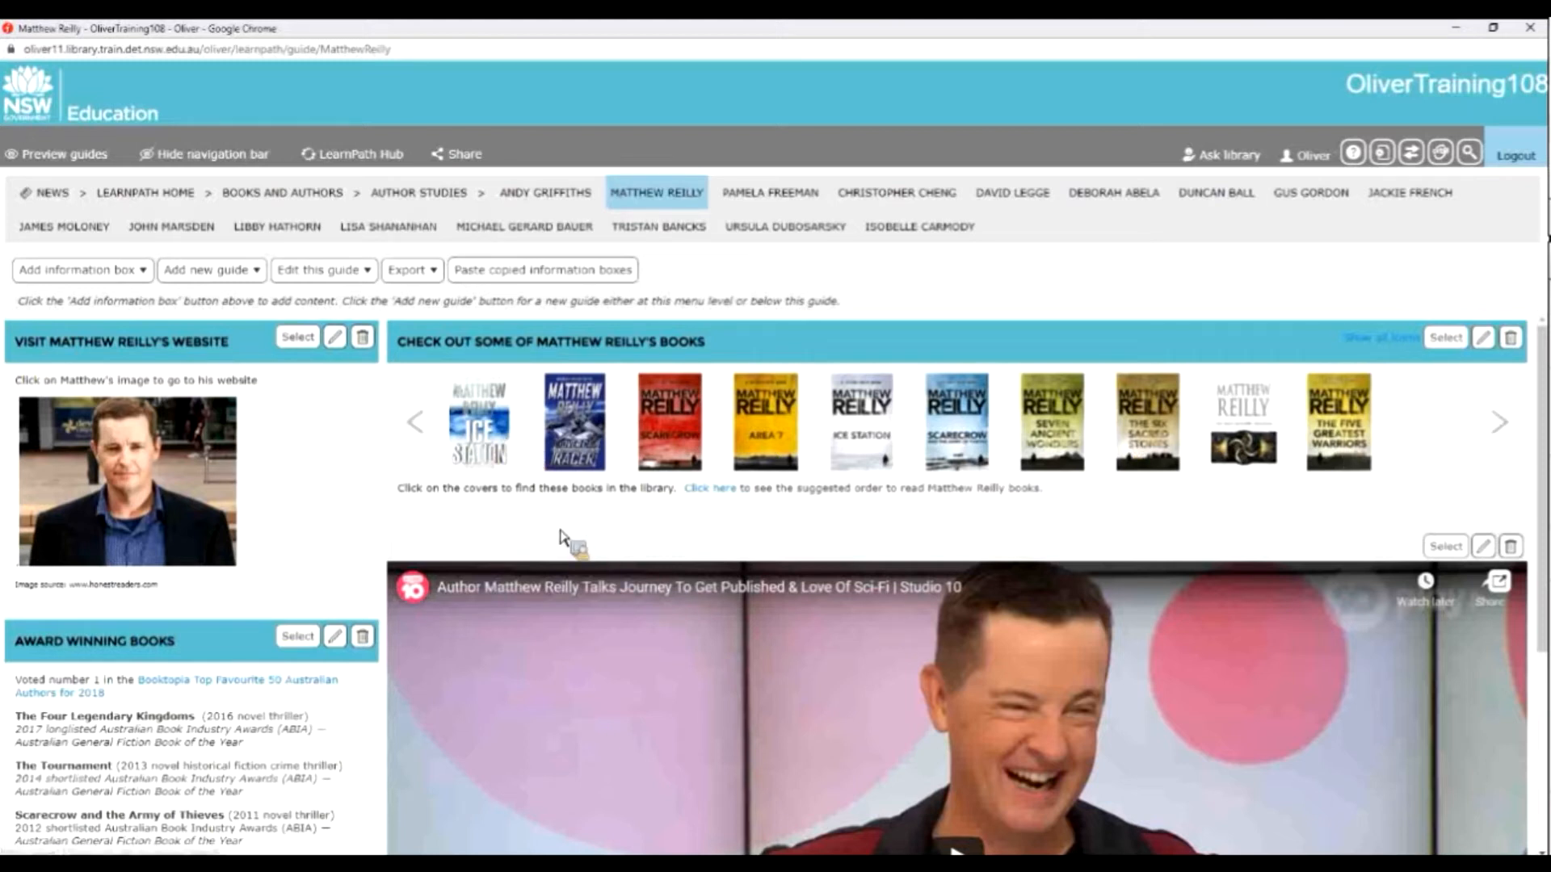
# Step: Review the imported Matthew Reilly guide's information boxes, including the award winning books, the video and the book covers
pyautogui.scroll(-4, 595, 564)
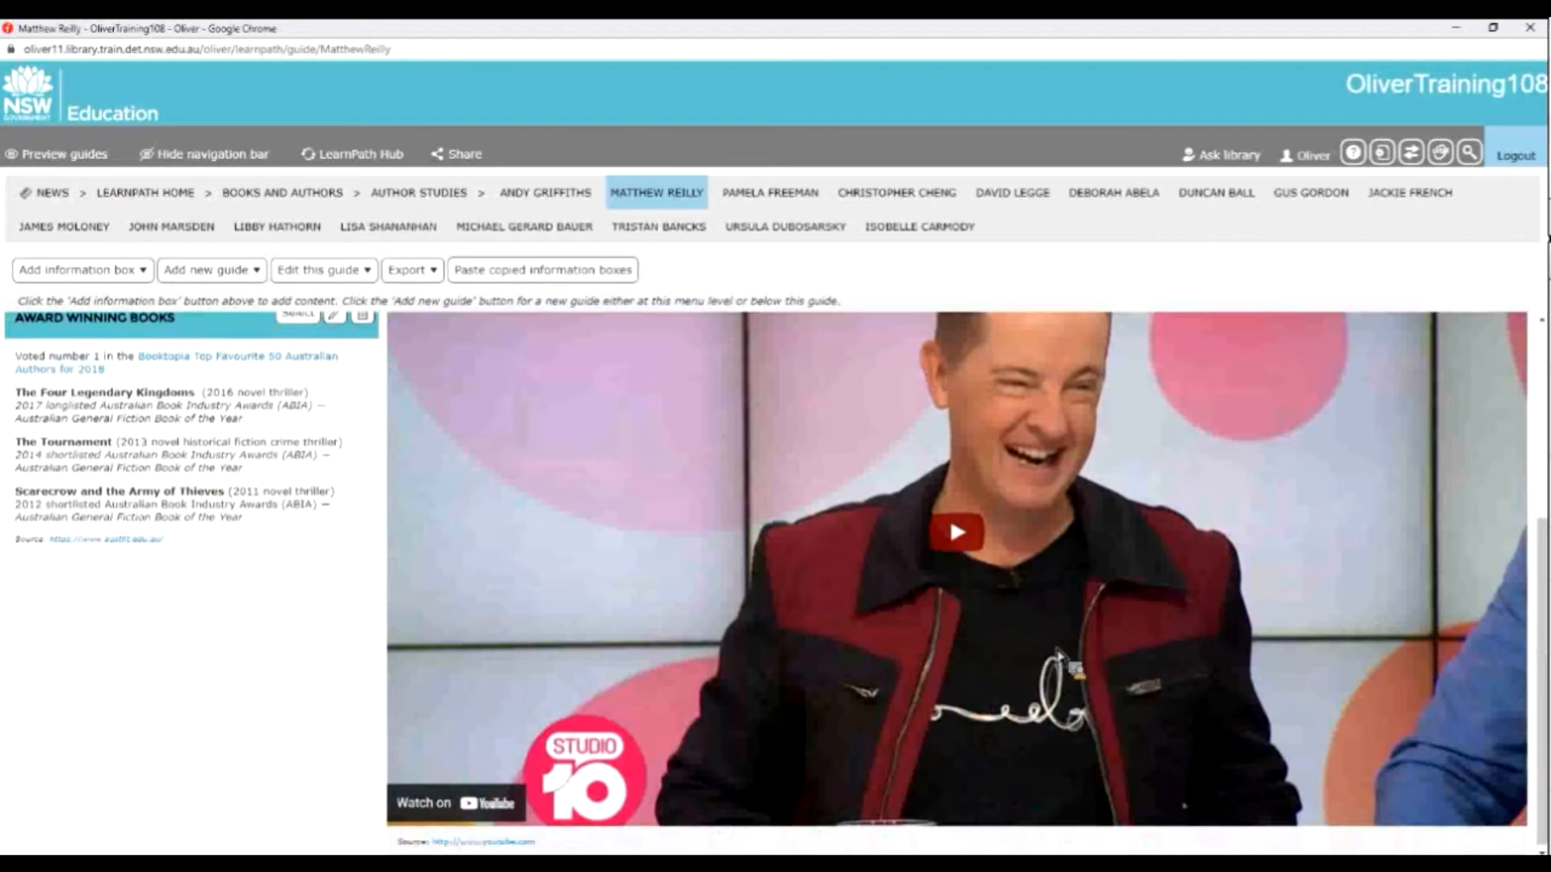
pyautogui.scroll(4, 1058, 656)
pyautogui.scroll(-2, 299, 537)
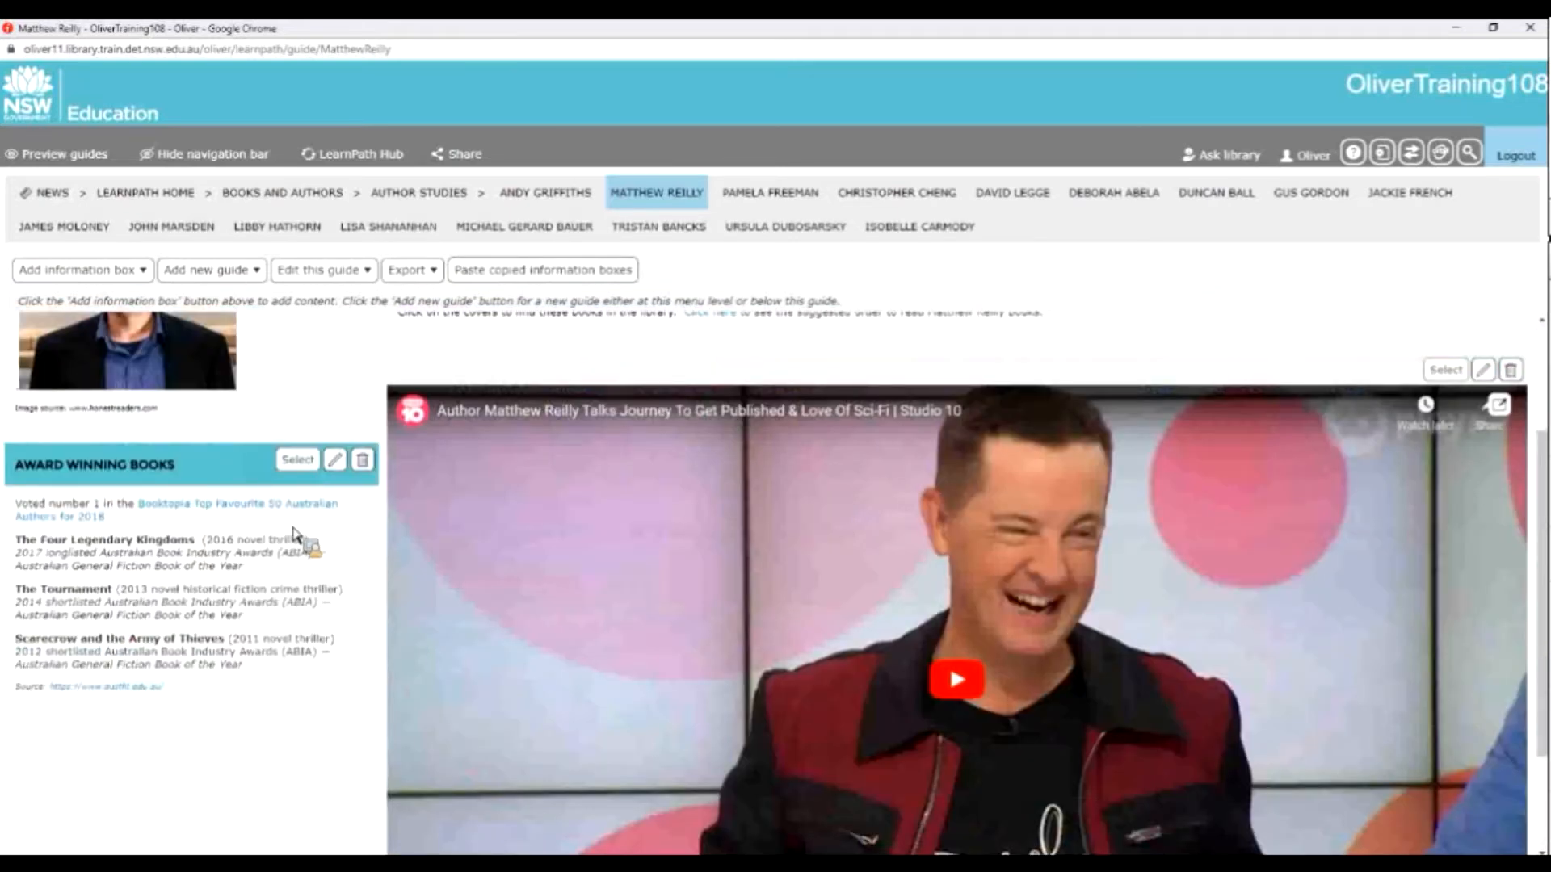
pyautogui.scroll(-1, 142, 460)
pyautogui.scroll(1, 97, 551)
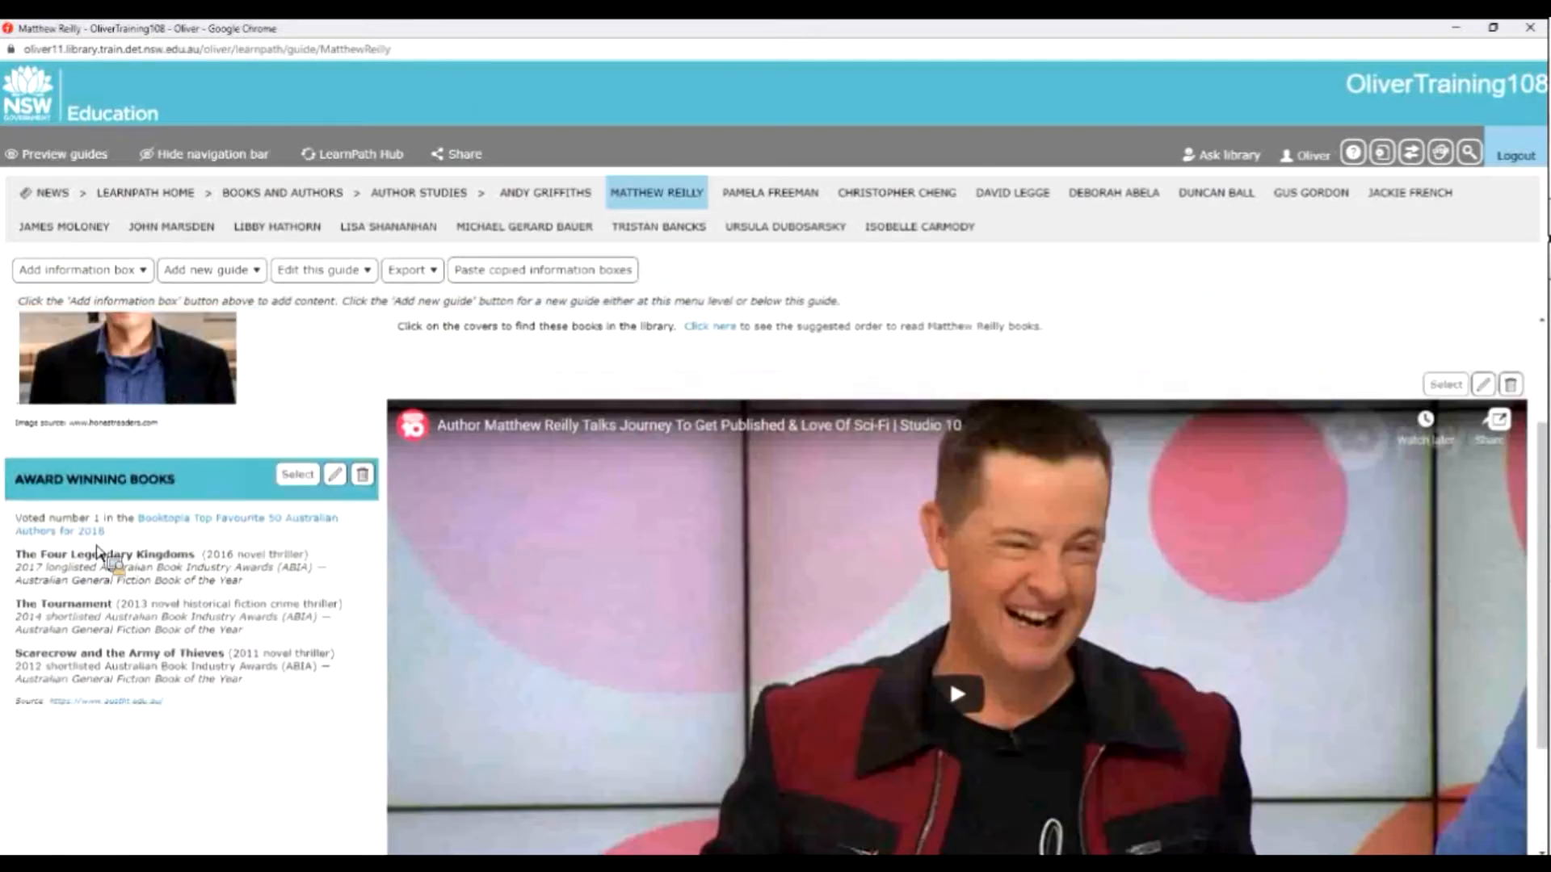
pyautogui.scroll(-2, 104, 565)
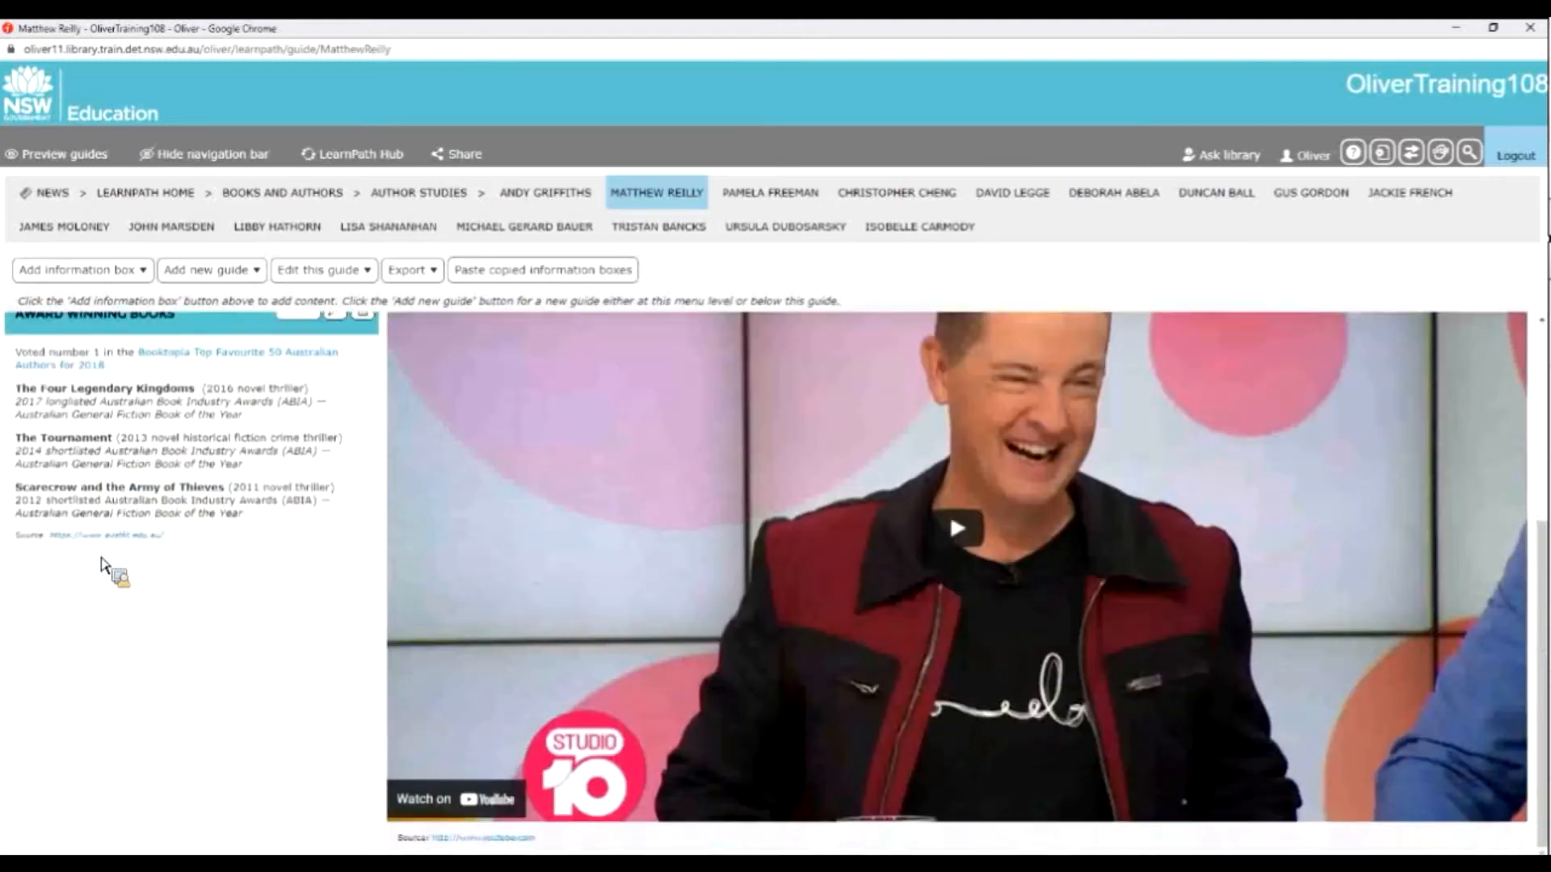
pyautogui.scroll(1, 104, 565)
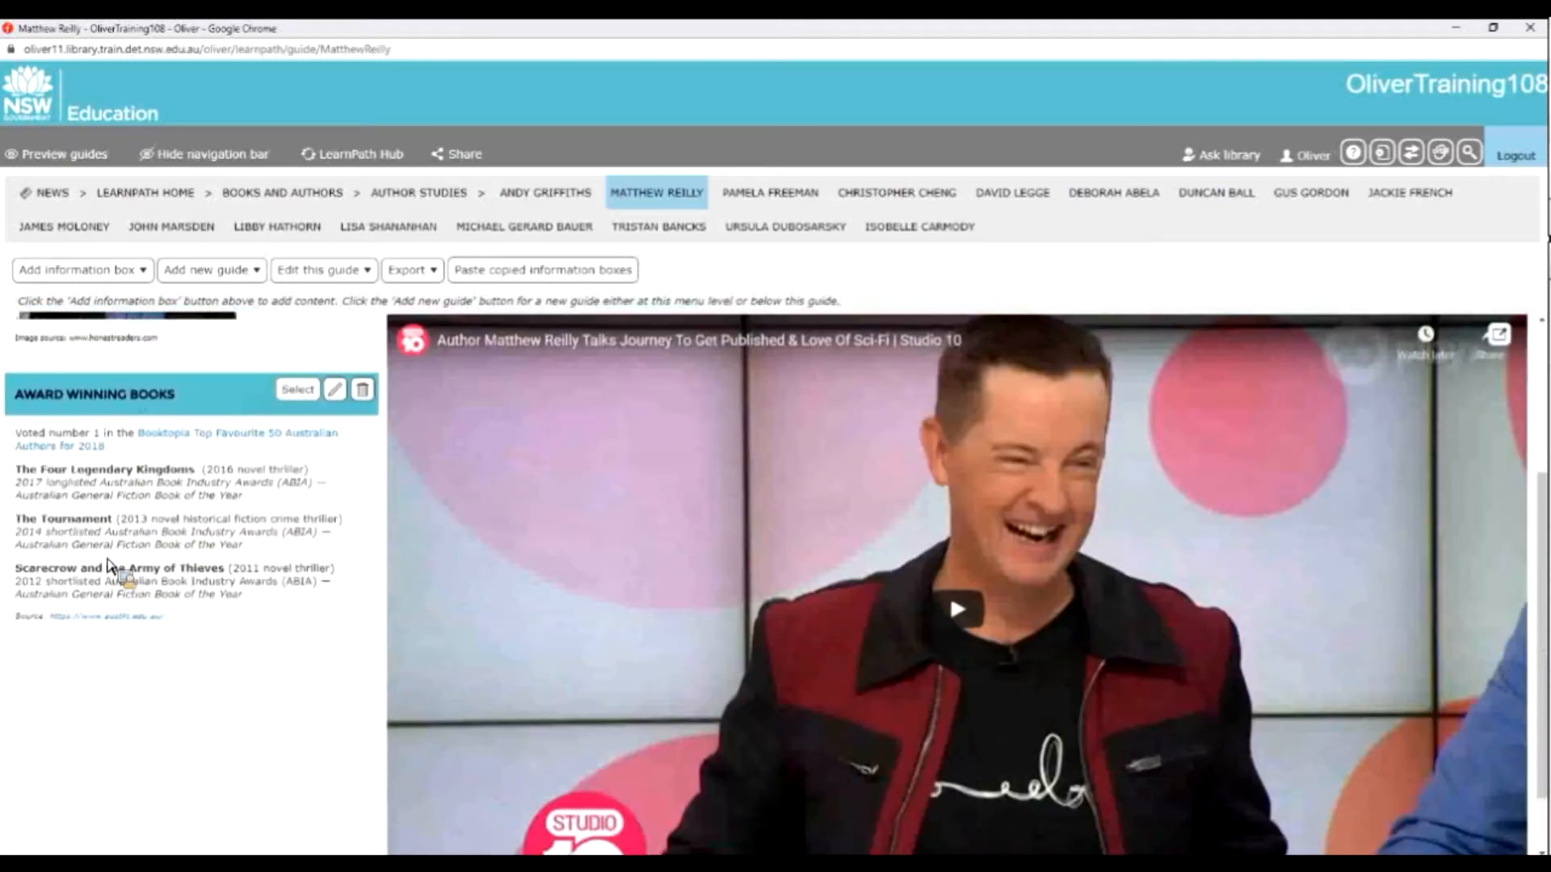
pyautogui.scroll(3, 103, 565)
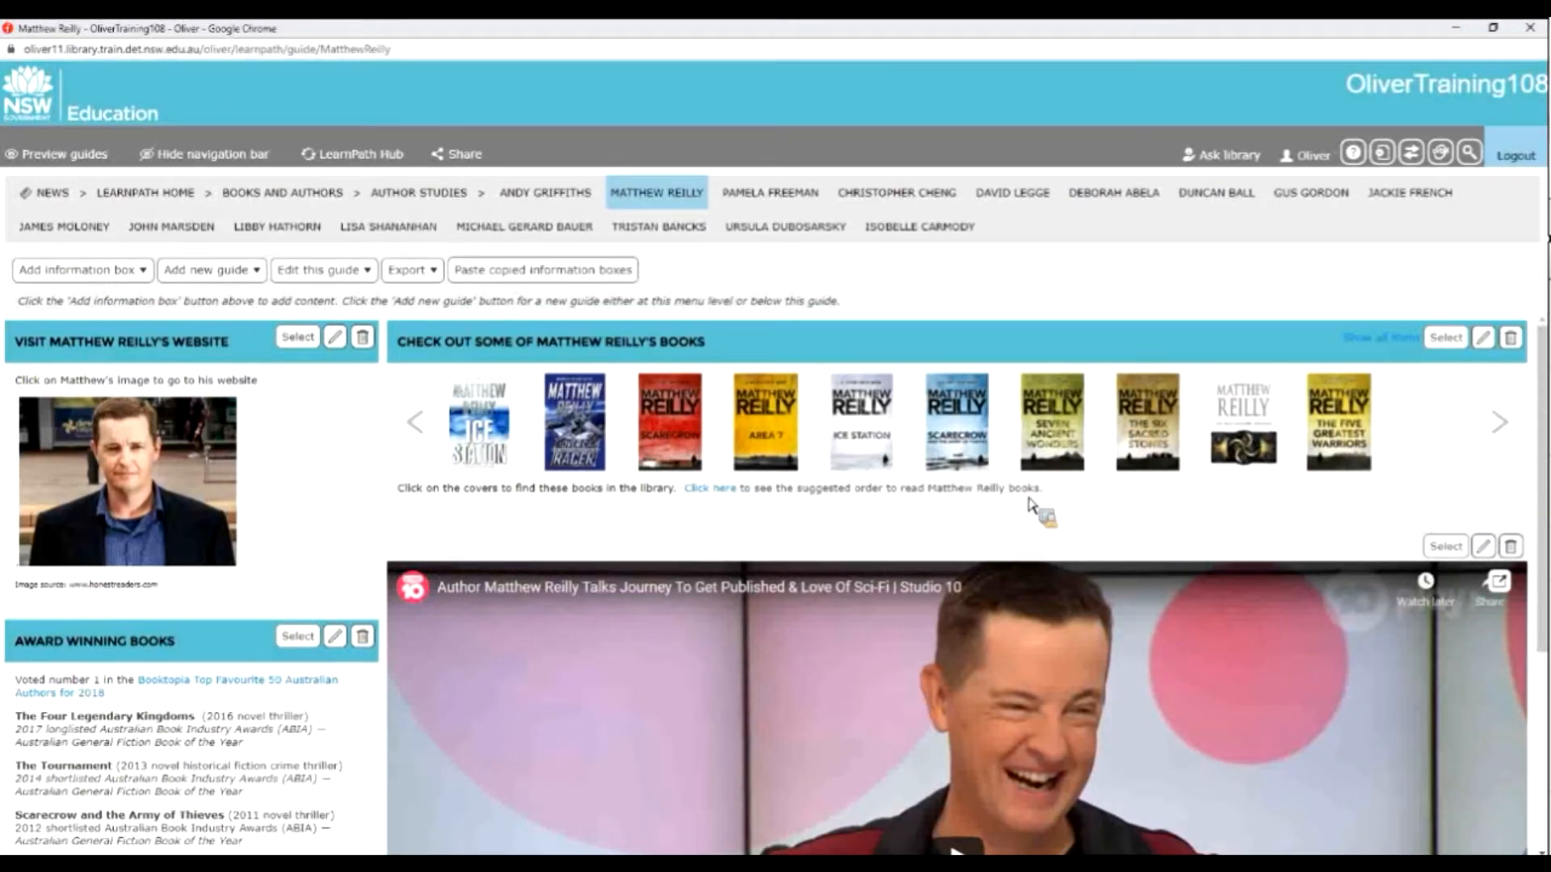
# Step: Follow the link to the suggested reading order of Matthew Reilly's books, examine the series list, and return to the guide
pyautogui.click(710, 488)
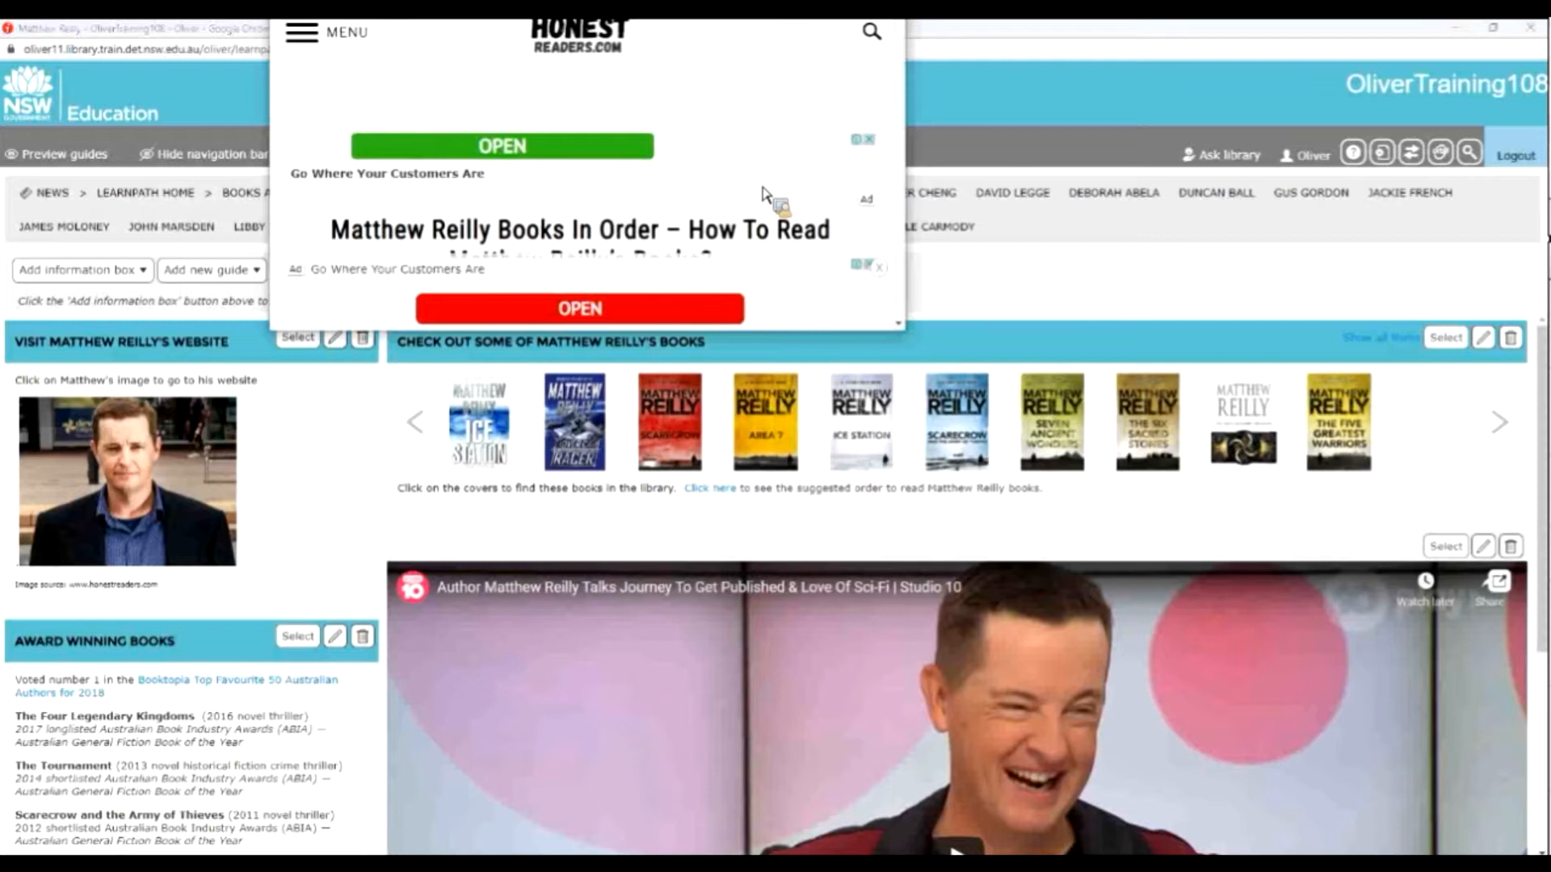
pyautogui.scroll(-10, 761, 189)
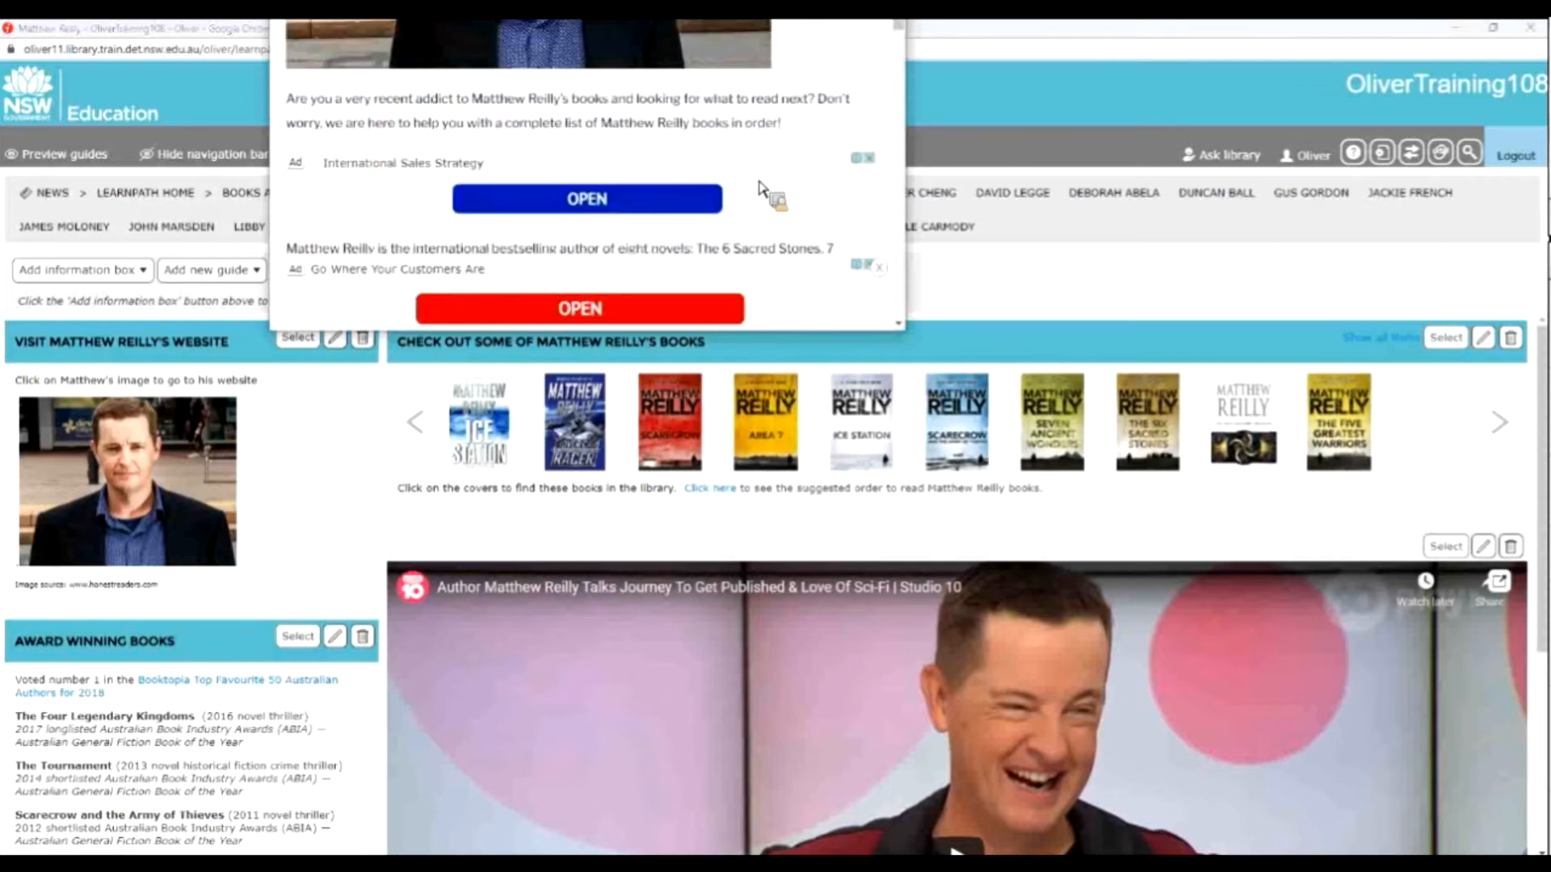
pyautogui.scroll(-3, 761, 189)
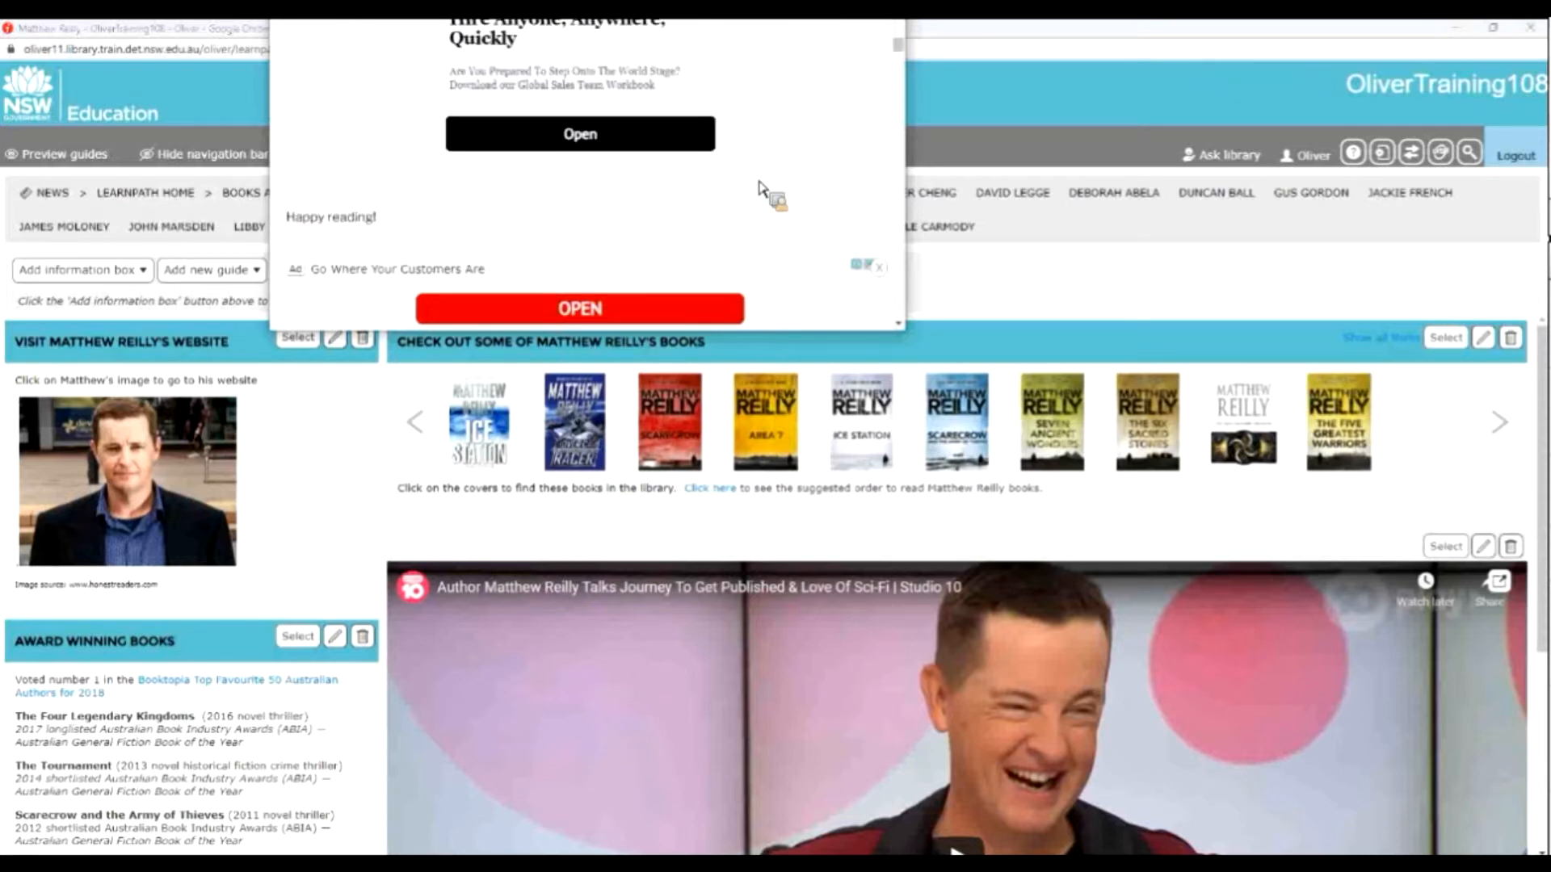
pyautogui.scroll(-4, 767, 191)
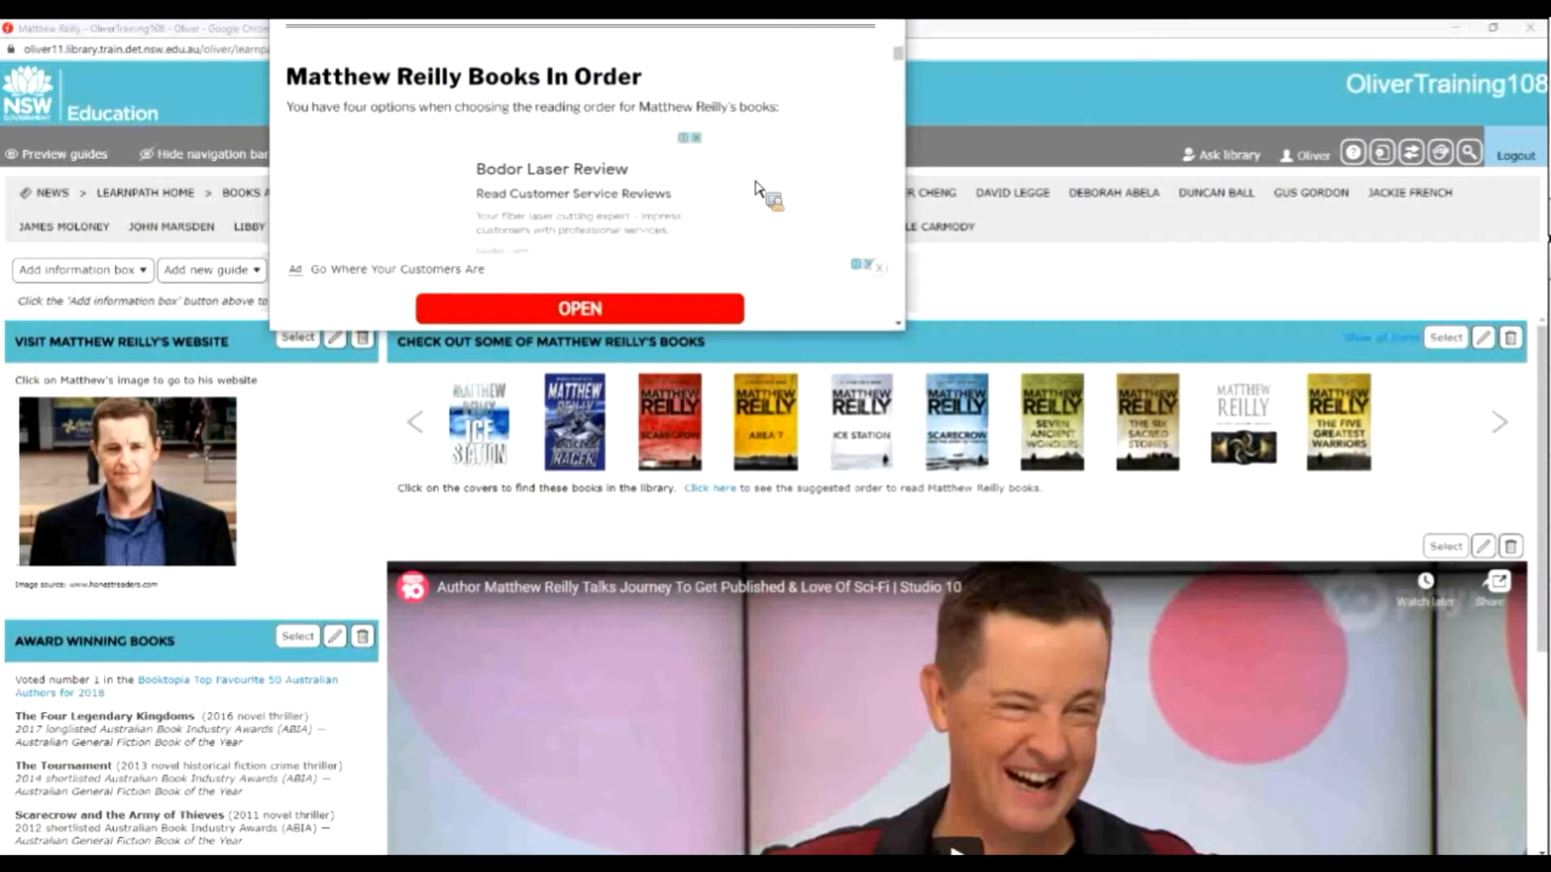
pyautogui.scroll(-3, 768, 190)
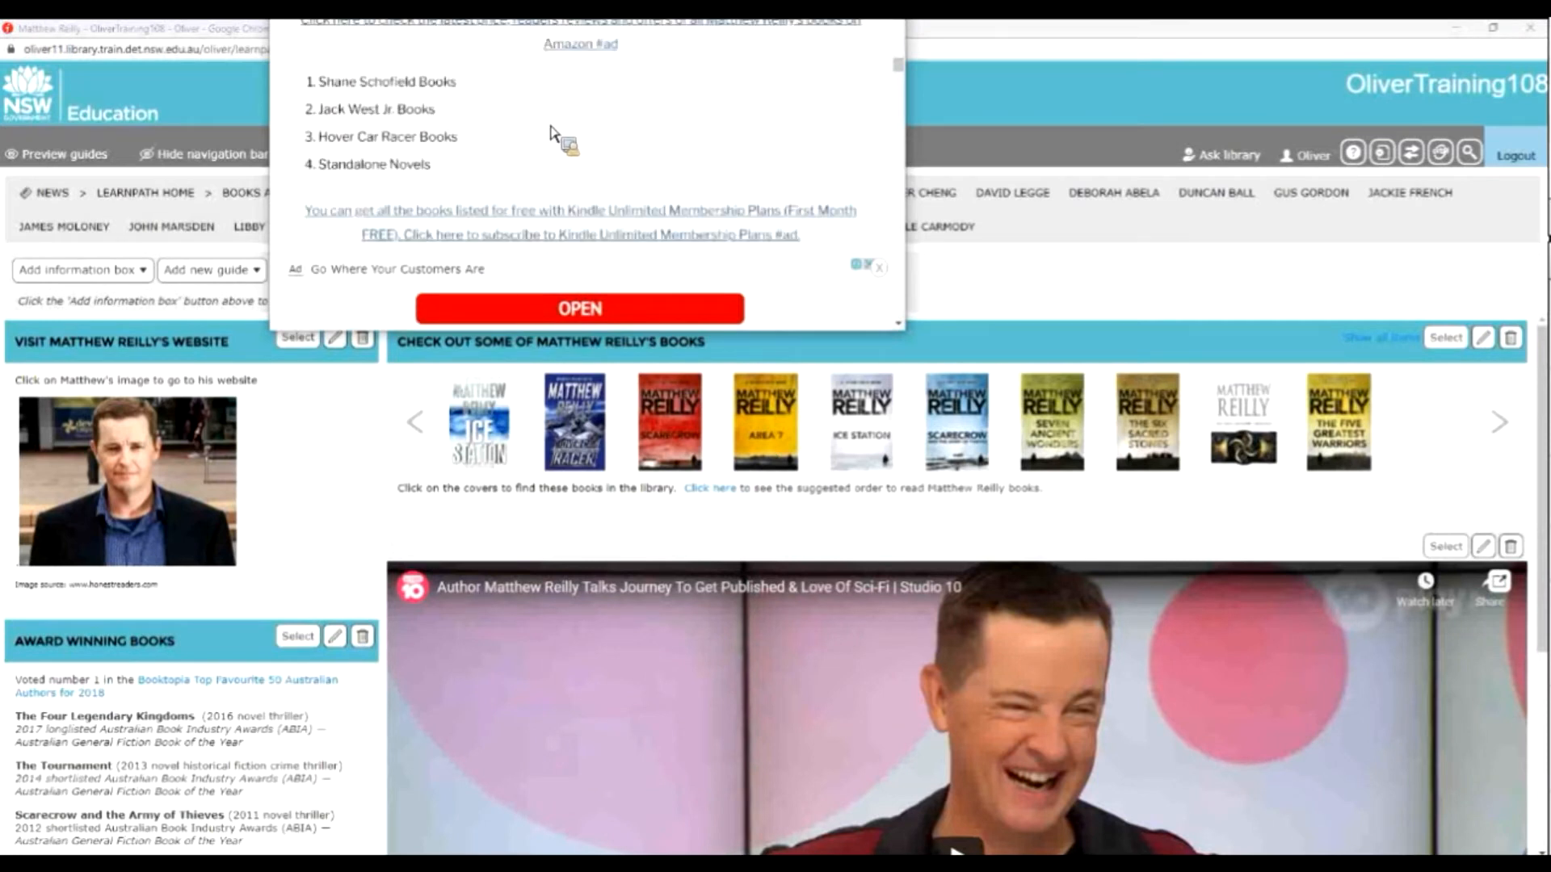
pyautogui.scroll(-5, 551, 134)
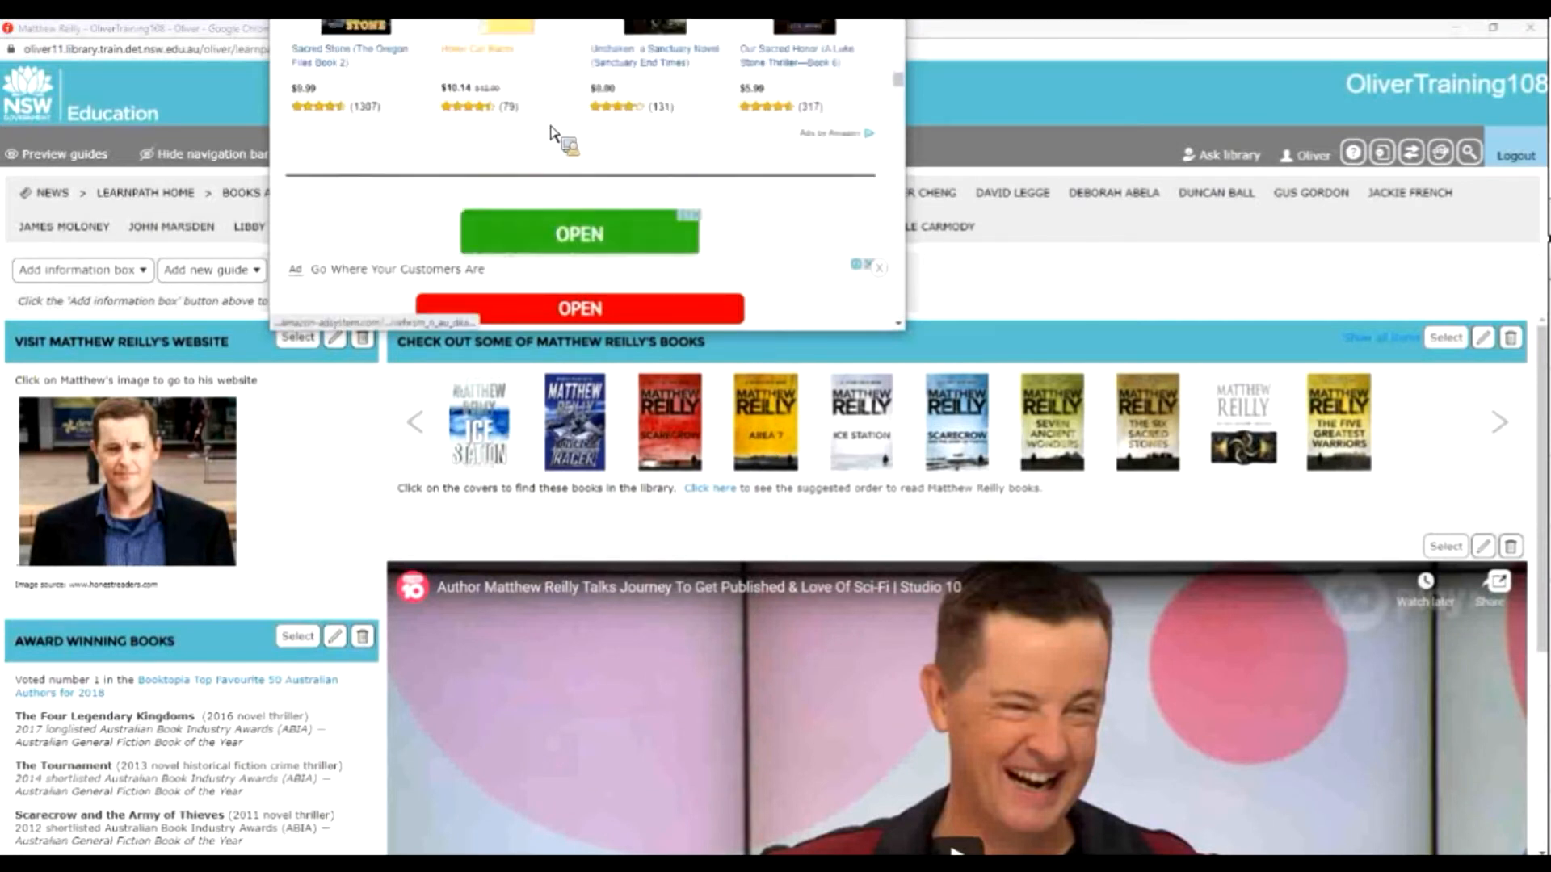
pyautogui.scroll(5, 484, 154)
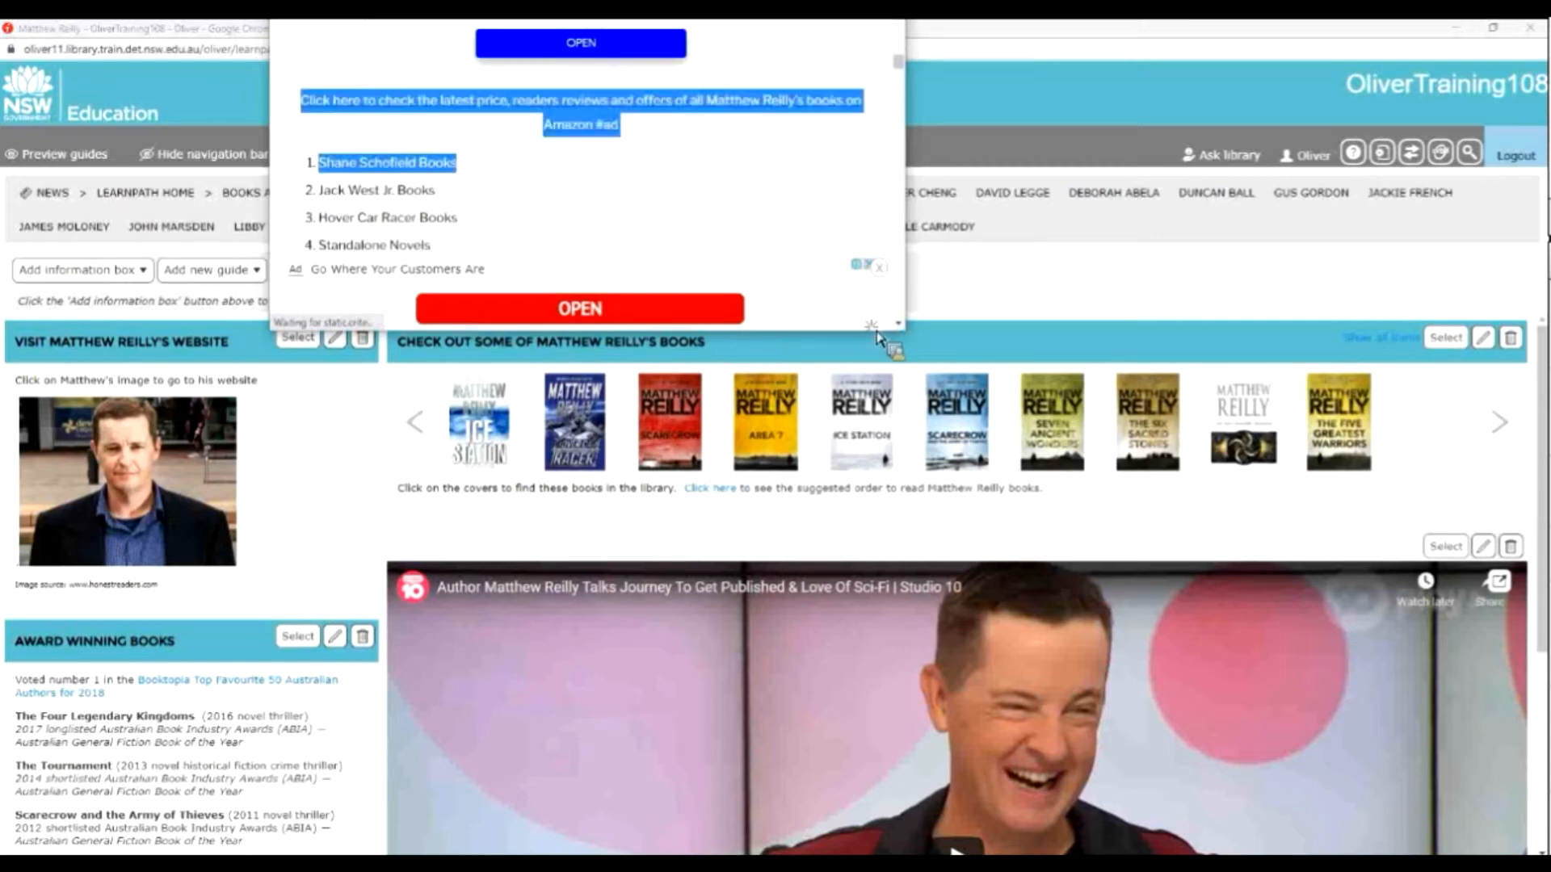
pyautogui.click(1001, 294)
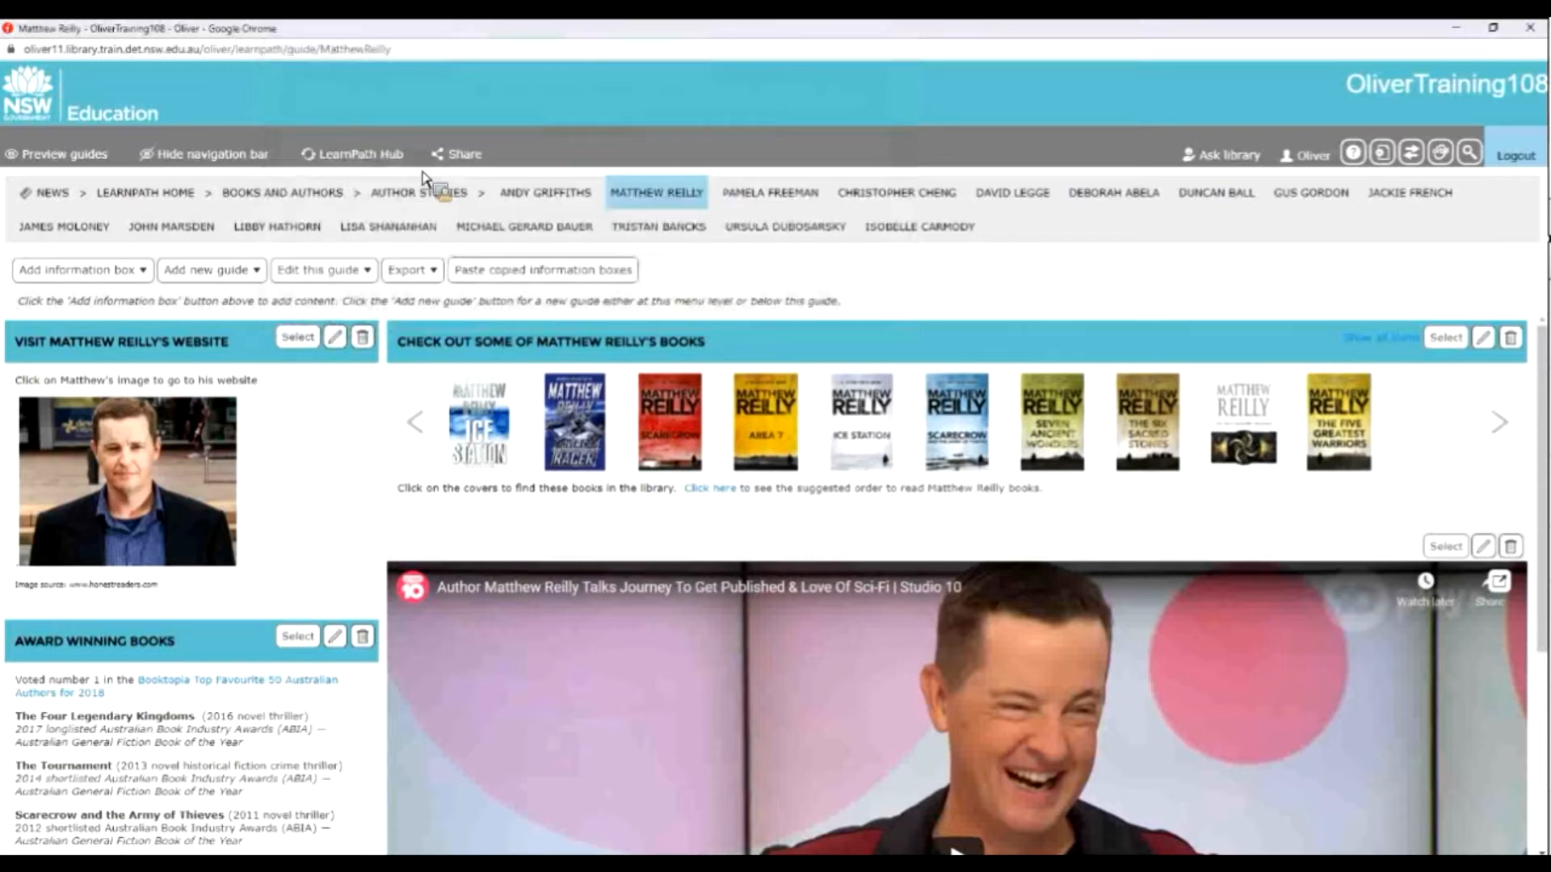
pyautogui.click(360, 155)
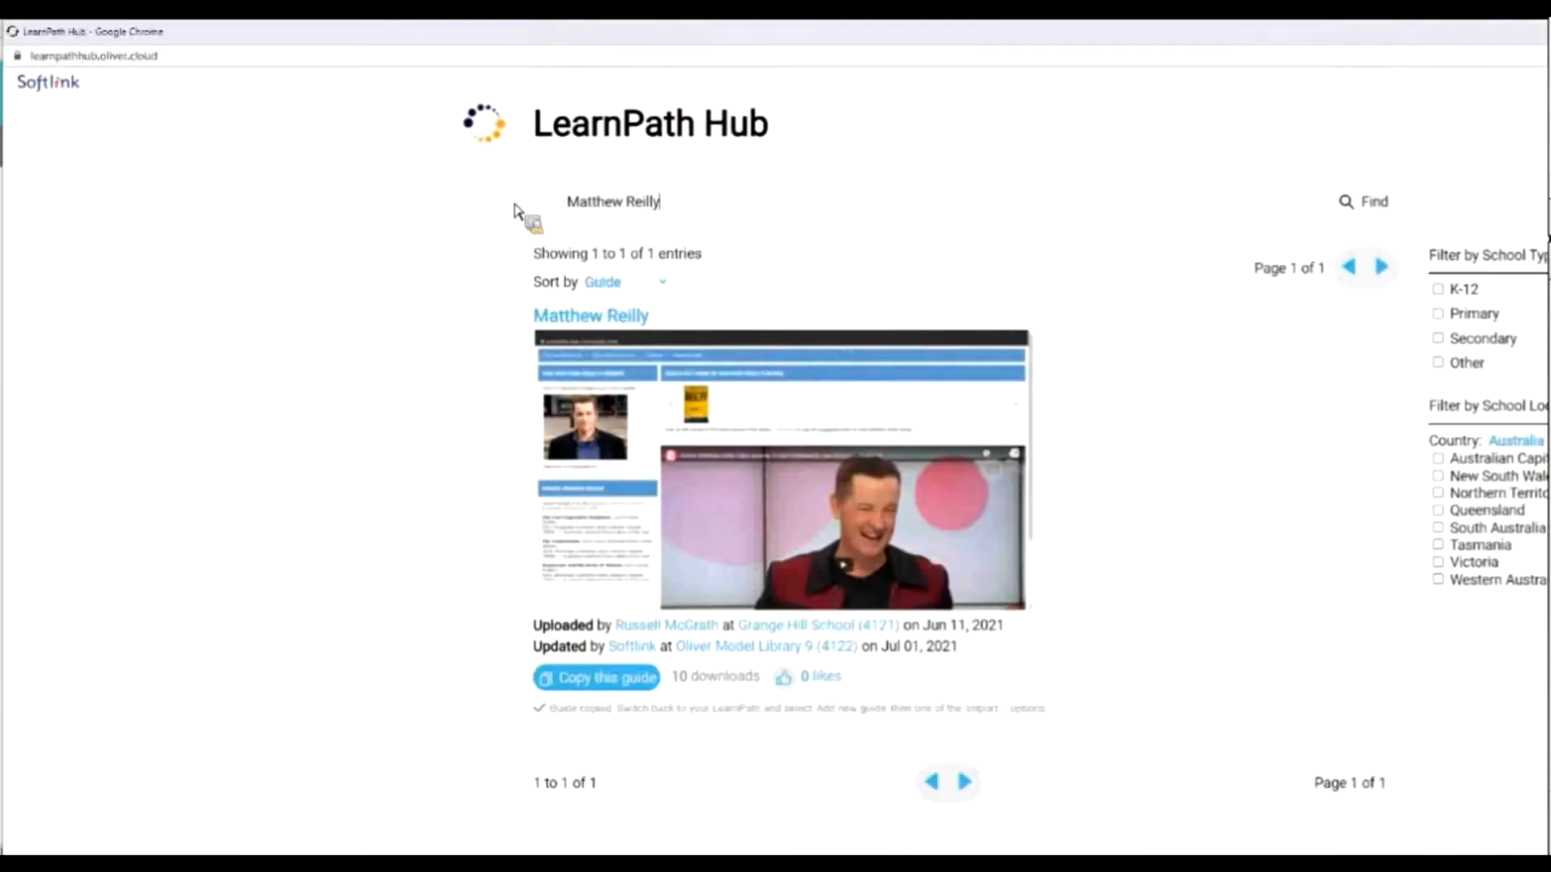
pyautogui.moveTo(661, 202); pyautogui.dragTo(514, 204)
pyautogui.write('sci')
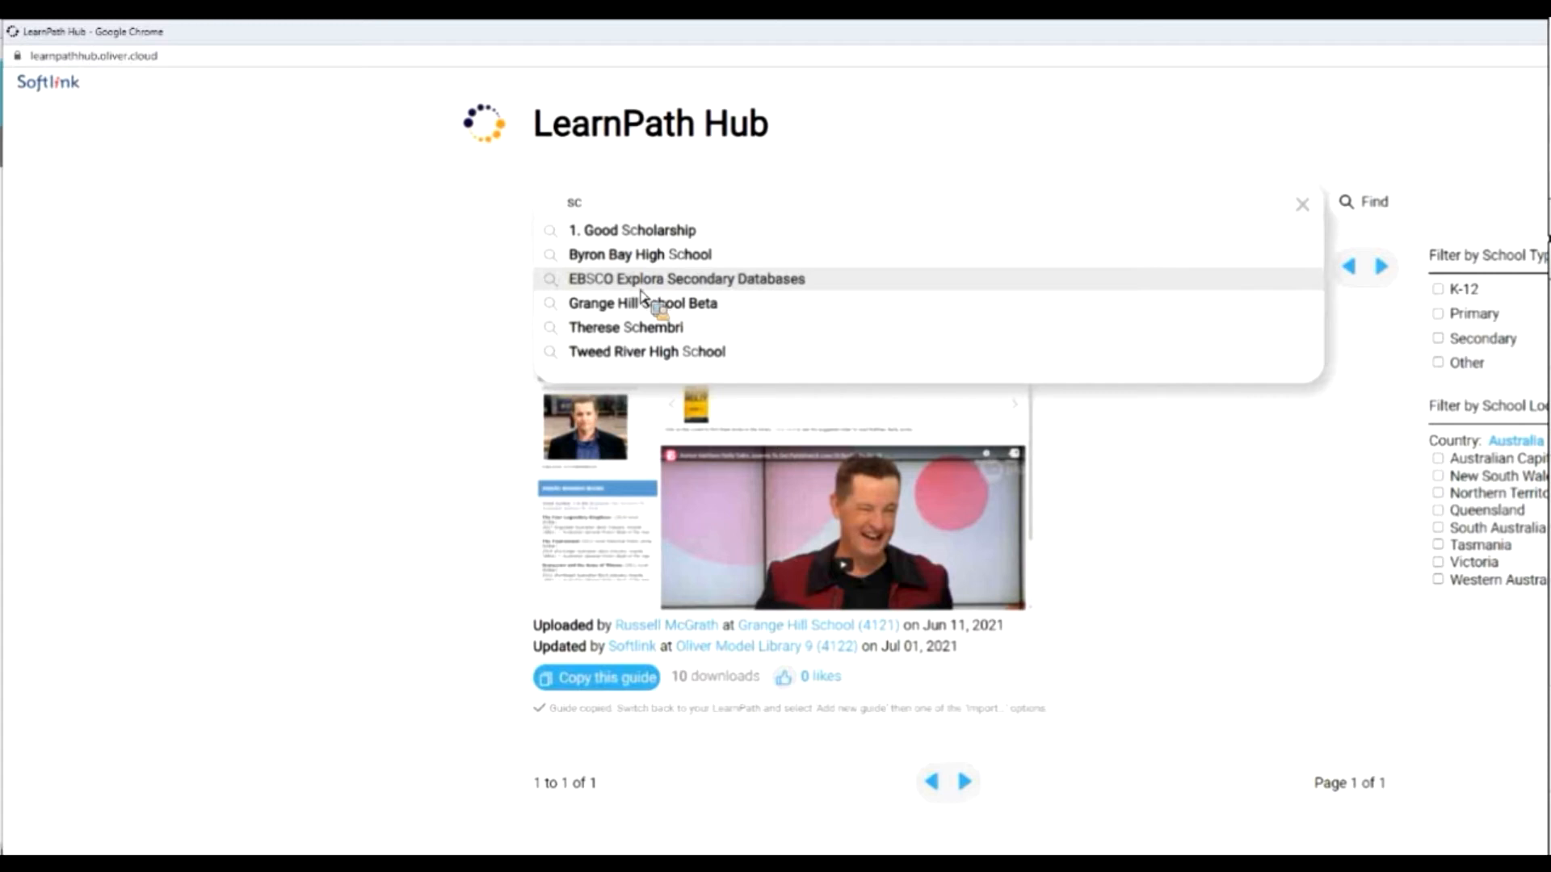
pyautogui.click(645, 333)
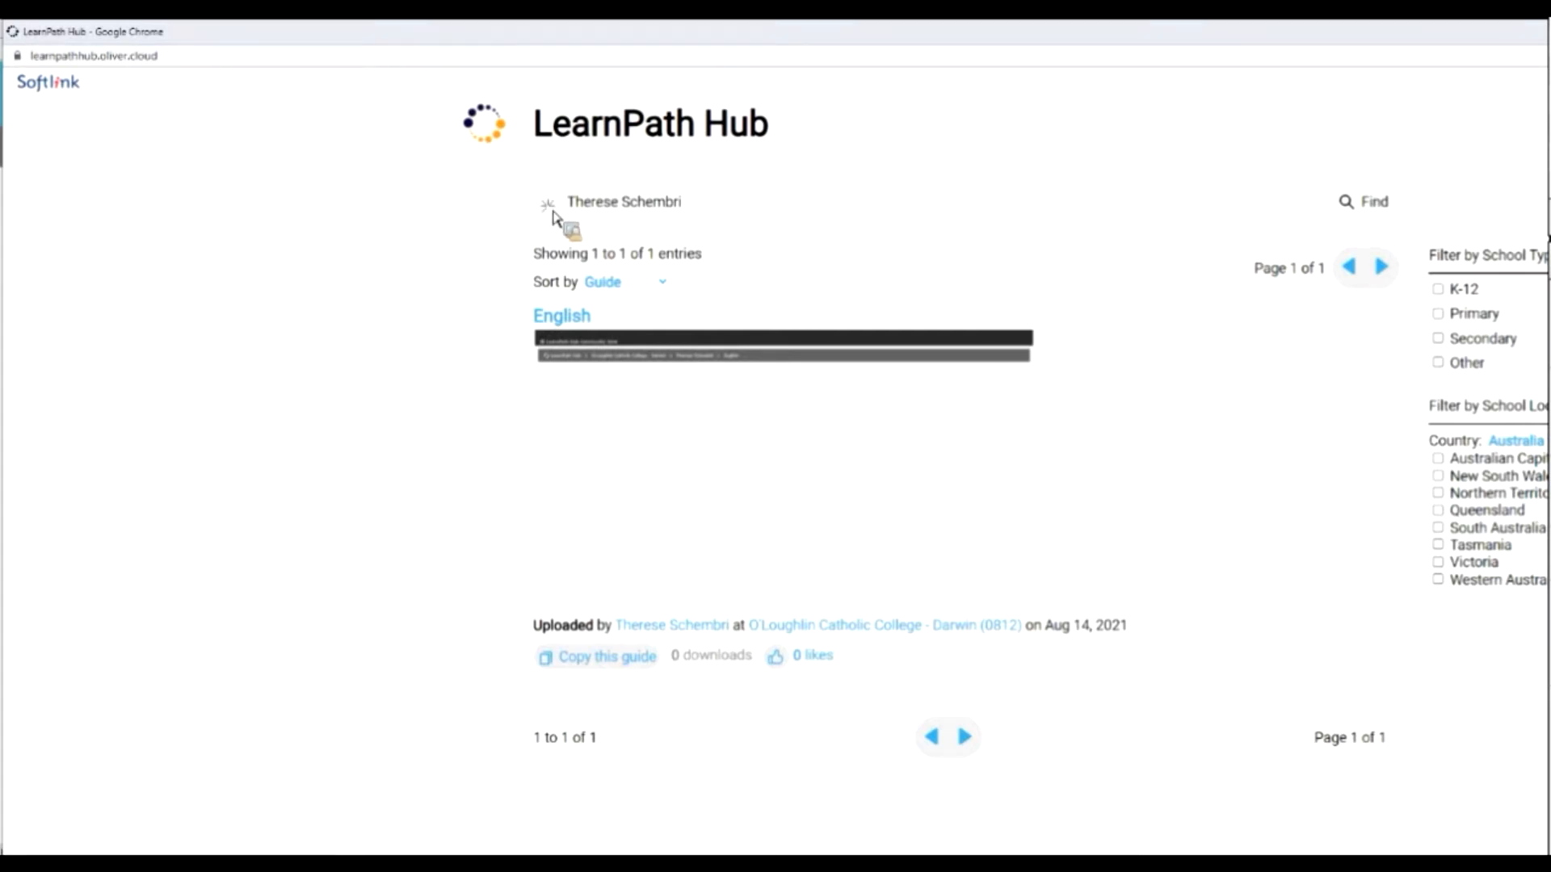
# Step: Search LearnPath Hub for "mi", choose the Stephen Michael King suggestion, copy that guide, and return to the Matthew Reilly guide
pyautogui.moveTo(682, 202); pyautogui.dragTo(583, 202)
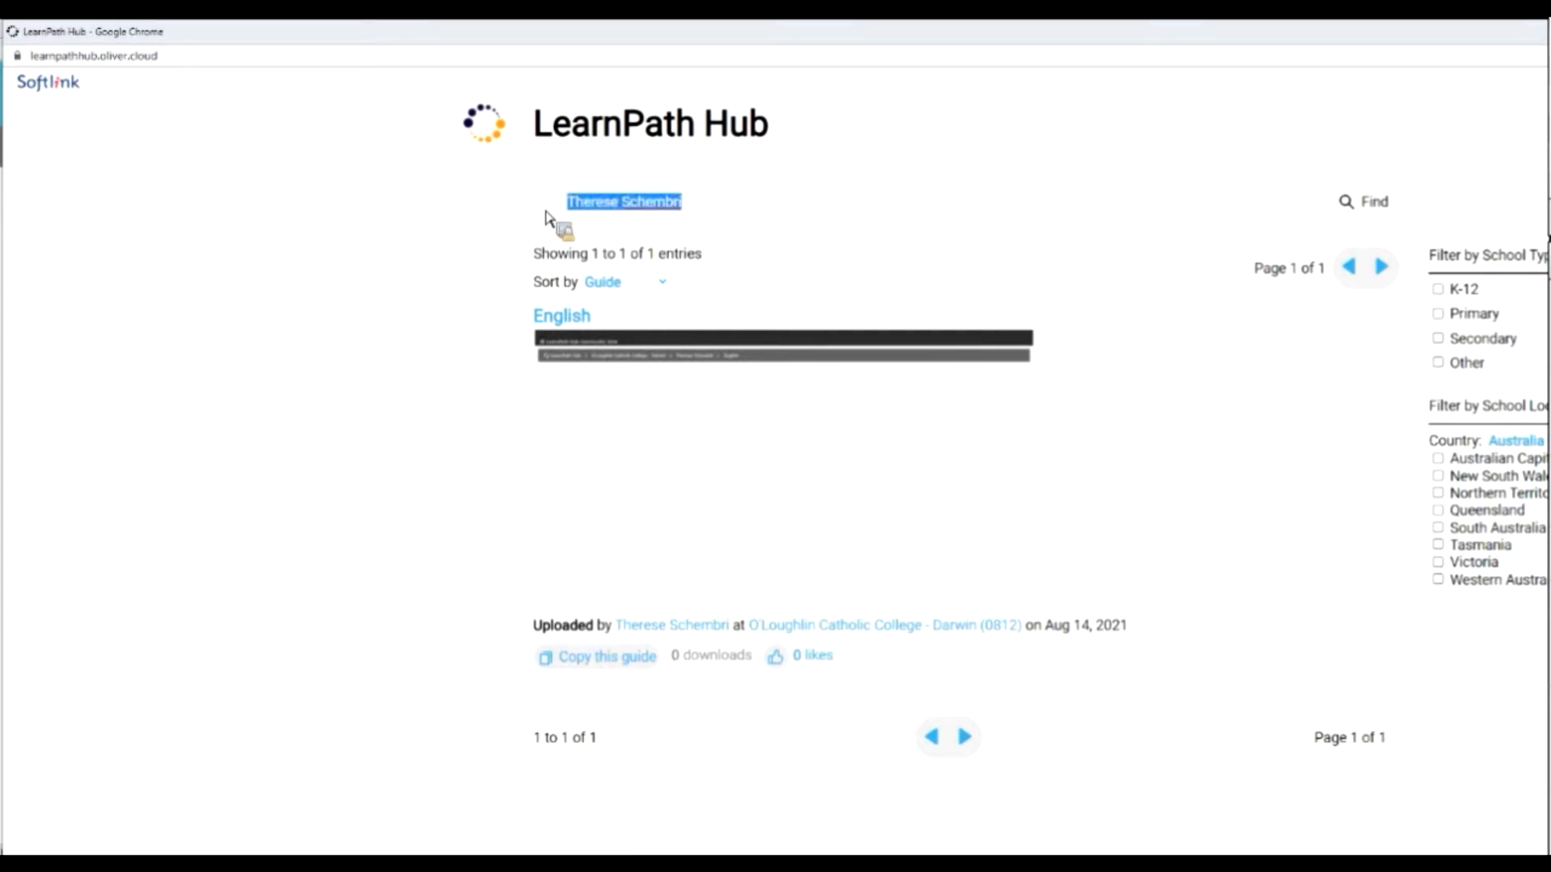
pyautogui.write('mi')
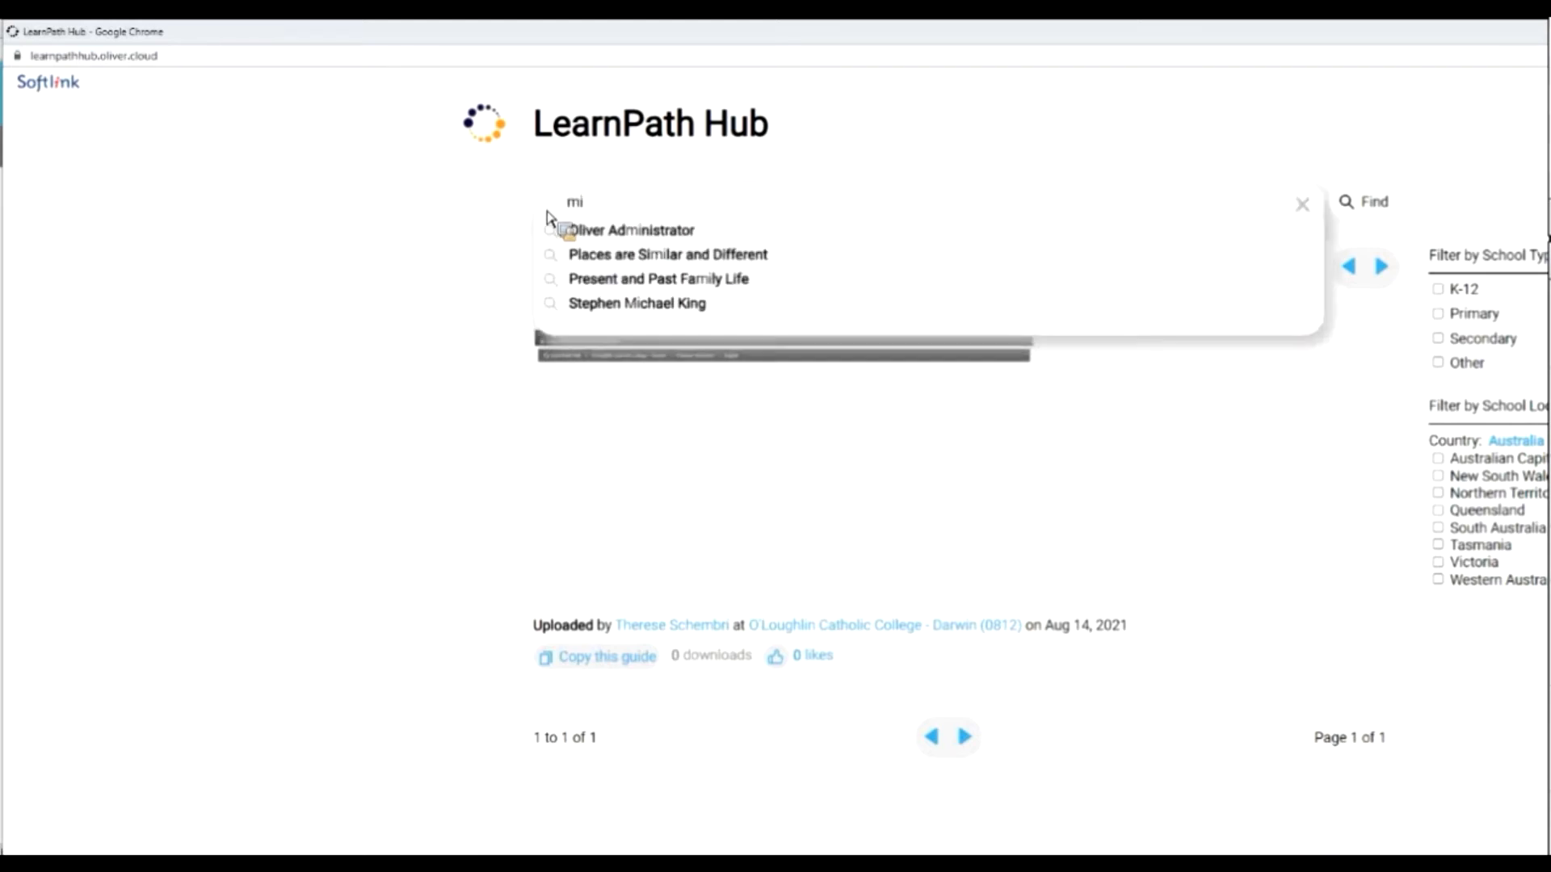
pyautogui.press('Down')
pyautogui.press('Down')
pyautogui.press('Down')
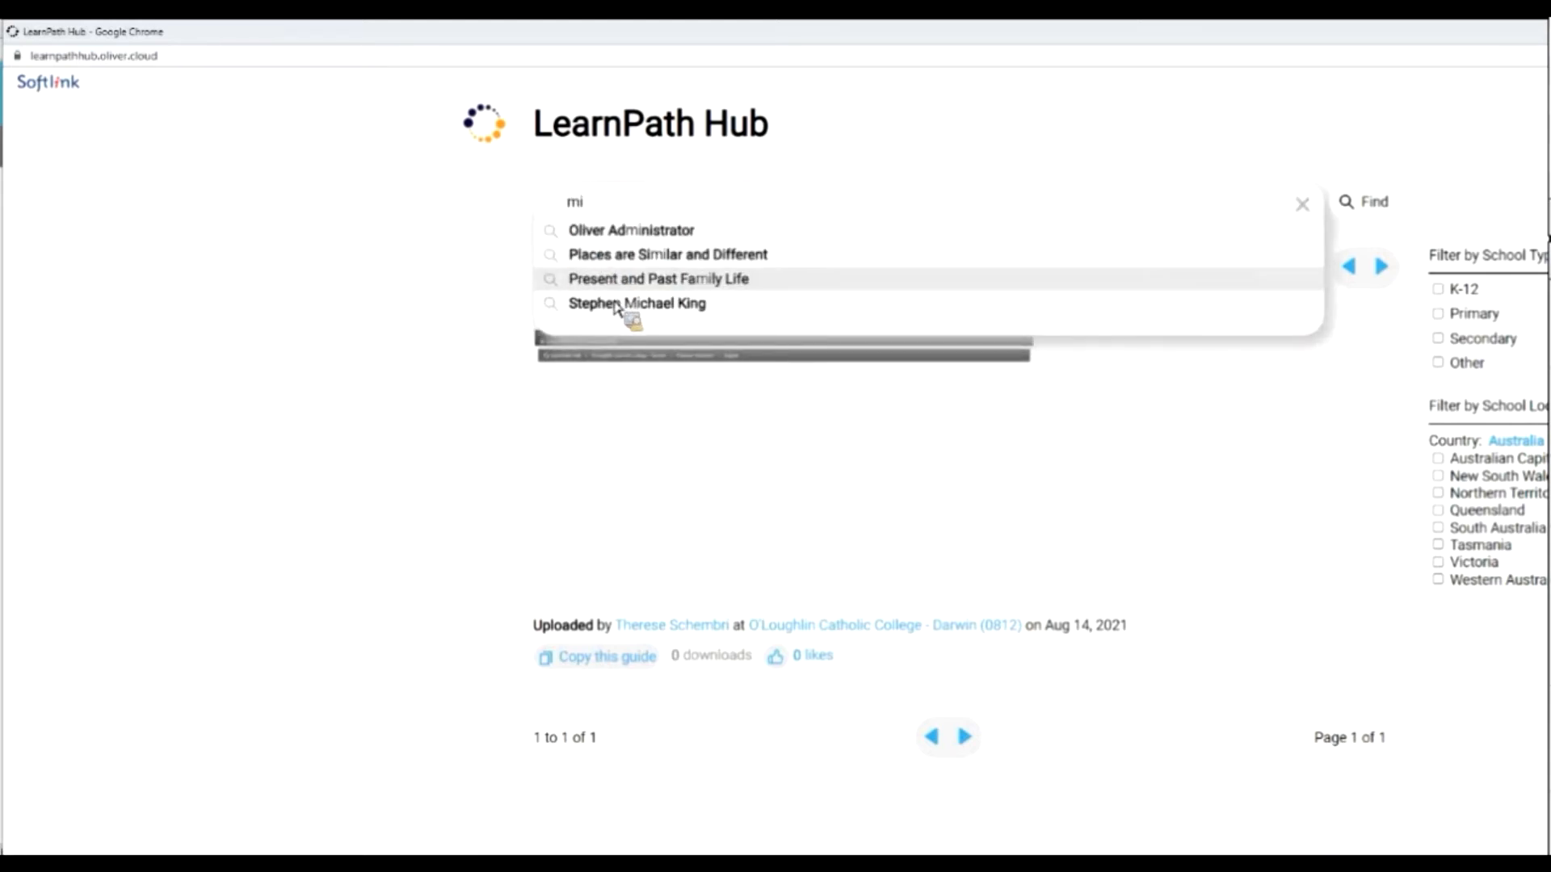
pyautogui.click(620, 305)
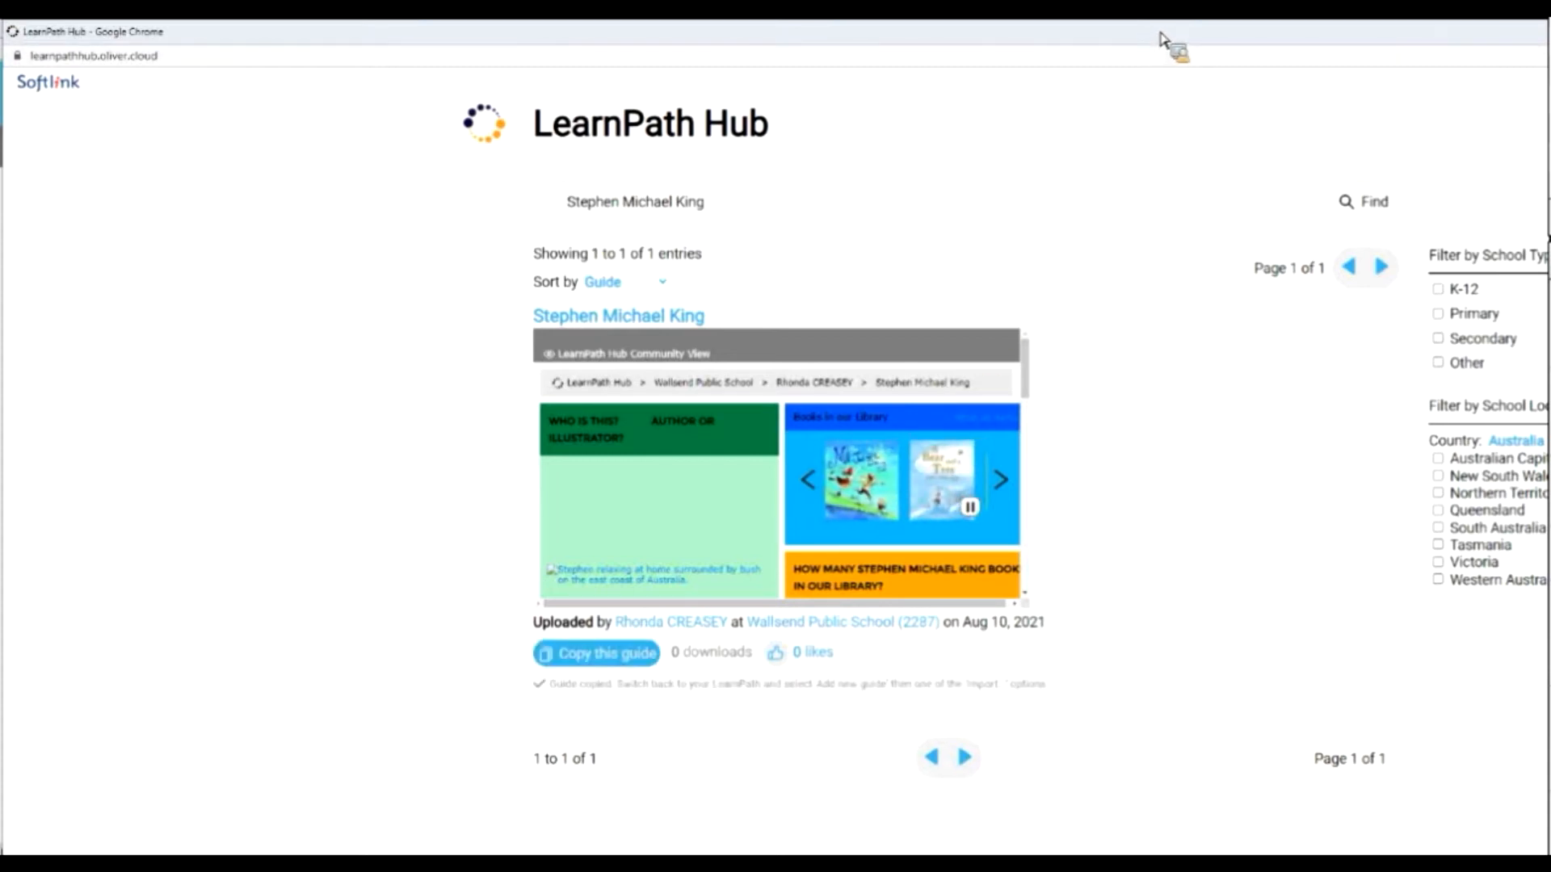
pyautogui.doubleClick(1453, 32)
pyautogui.click(1456, 31)
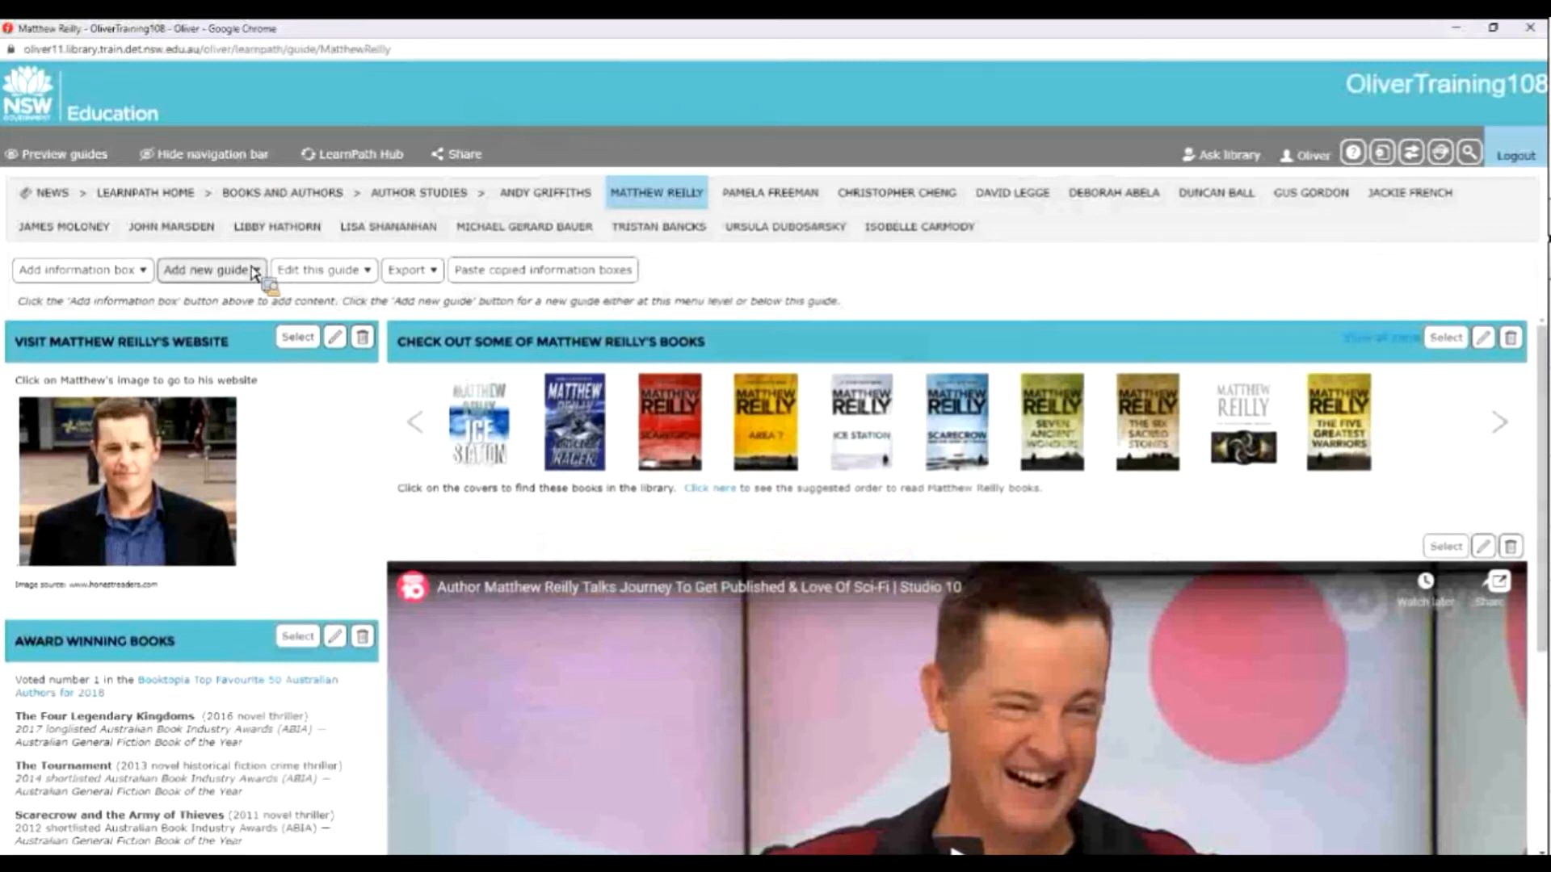
# Step: Import the copied Stephen Michael King guide at the same menu level as Matthew Reilly by its Hub URL, and look through it
pyautogui.click(254, 271)
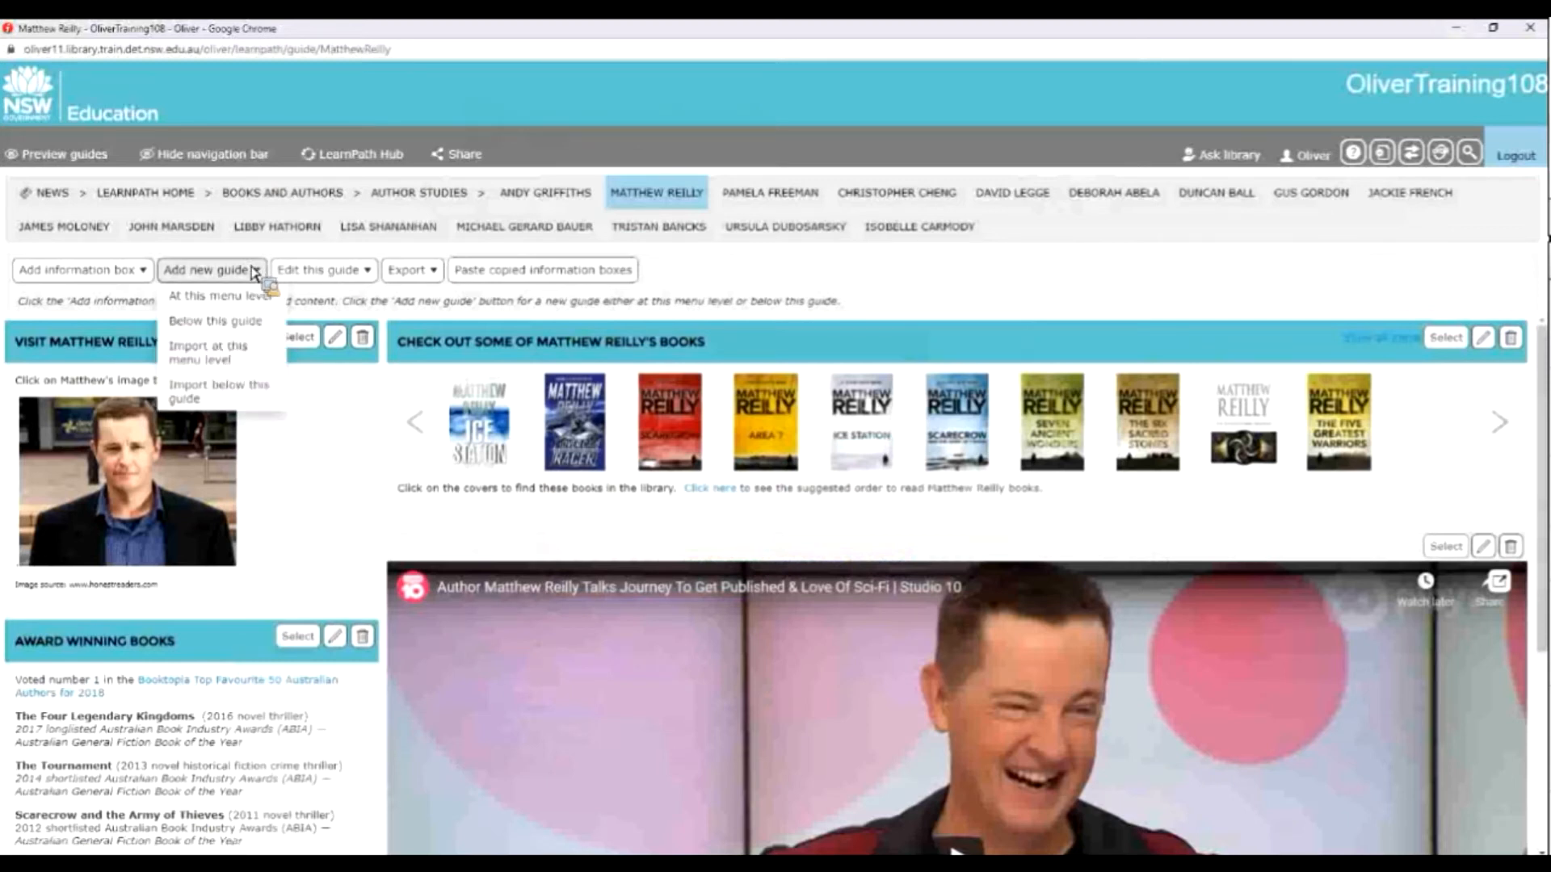
pyautogui.click(236, 359)
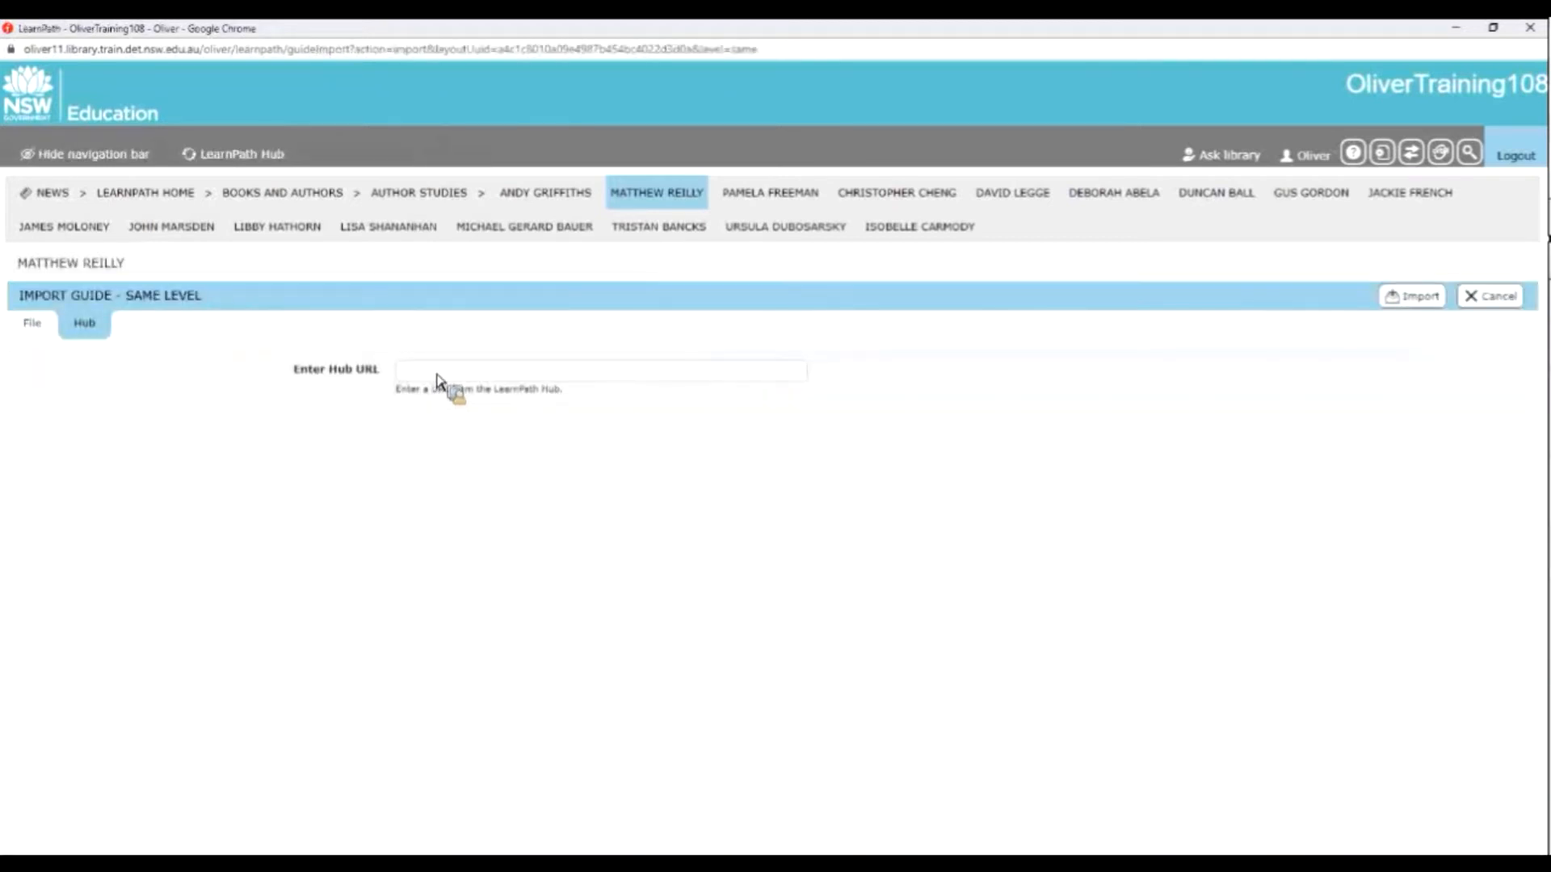
pyautogui.click(436, 375)
pyautogui.hotkey('ctrl', 'v')
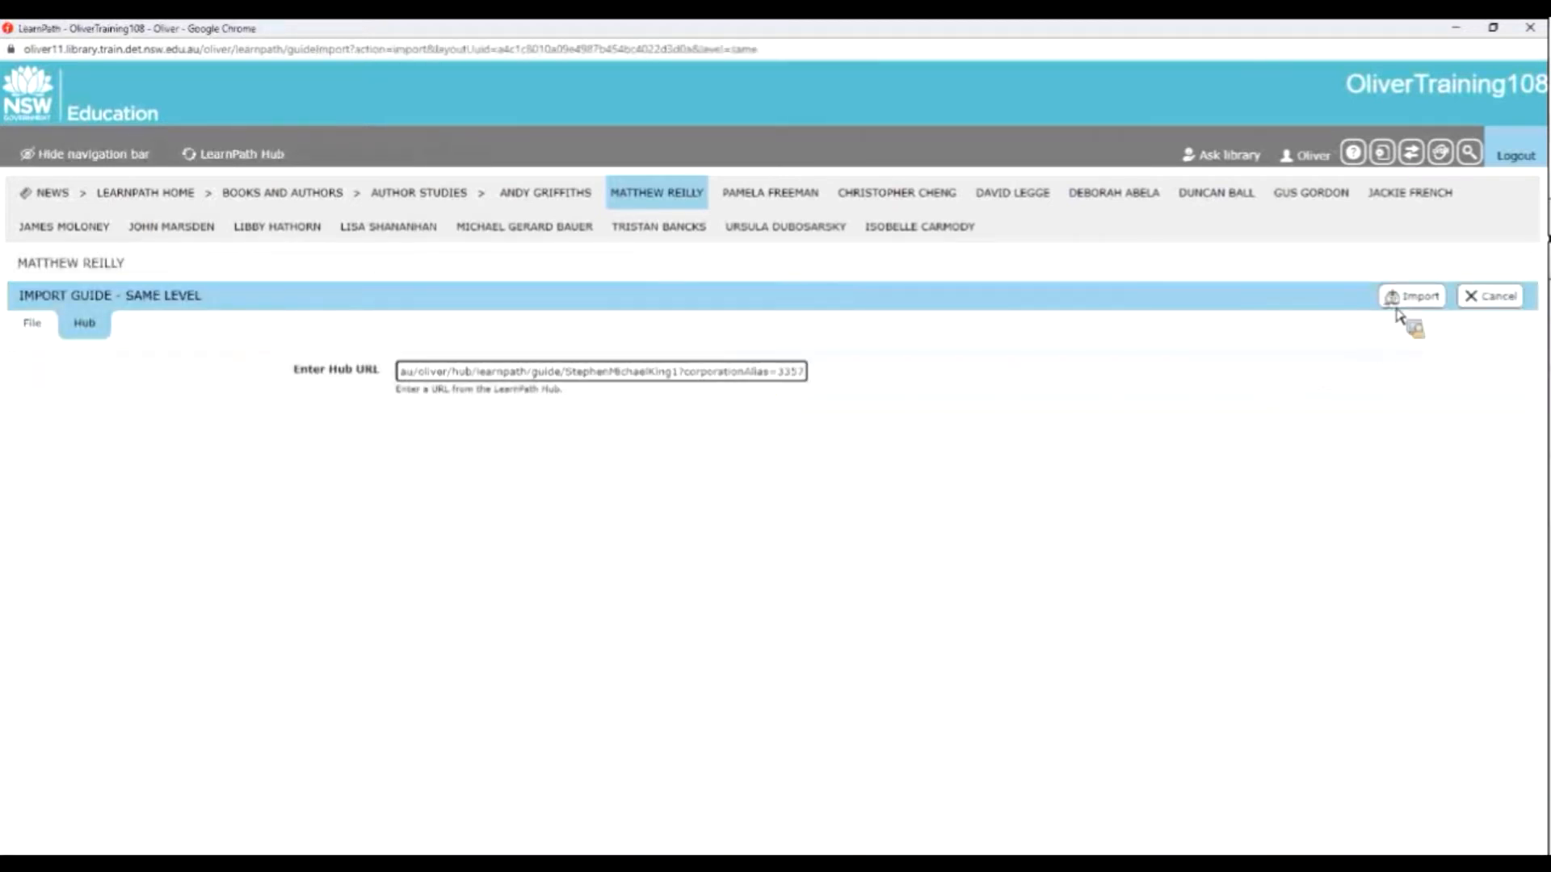
pyautogui.click(1403, 307)
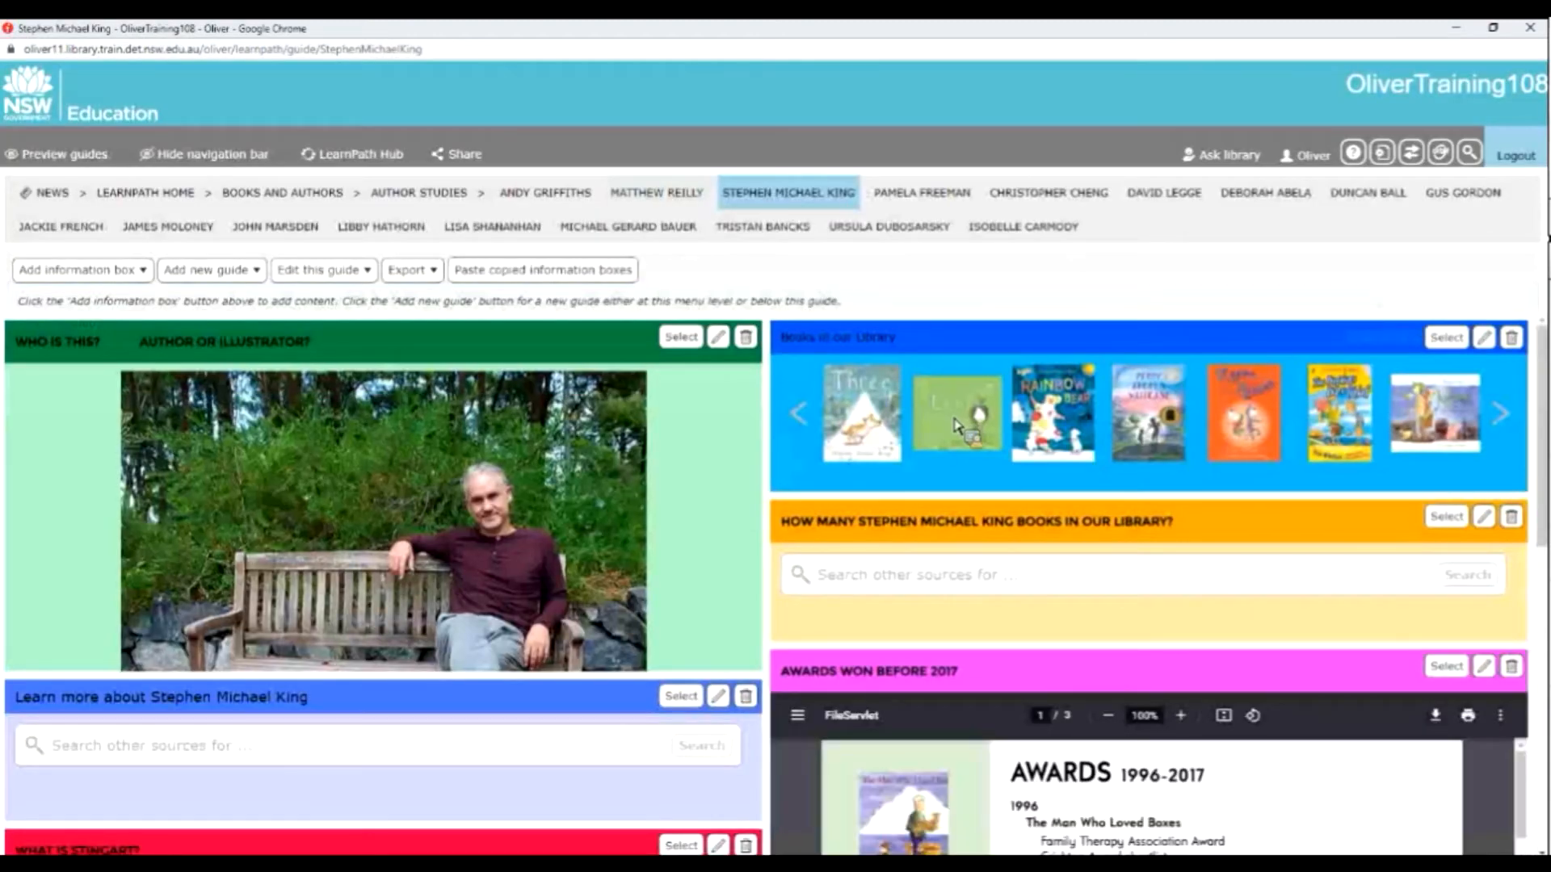
pyautogui.scroll(-1, 958, 428)
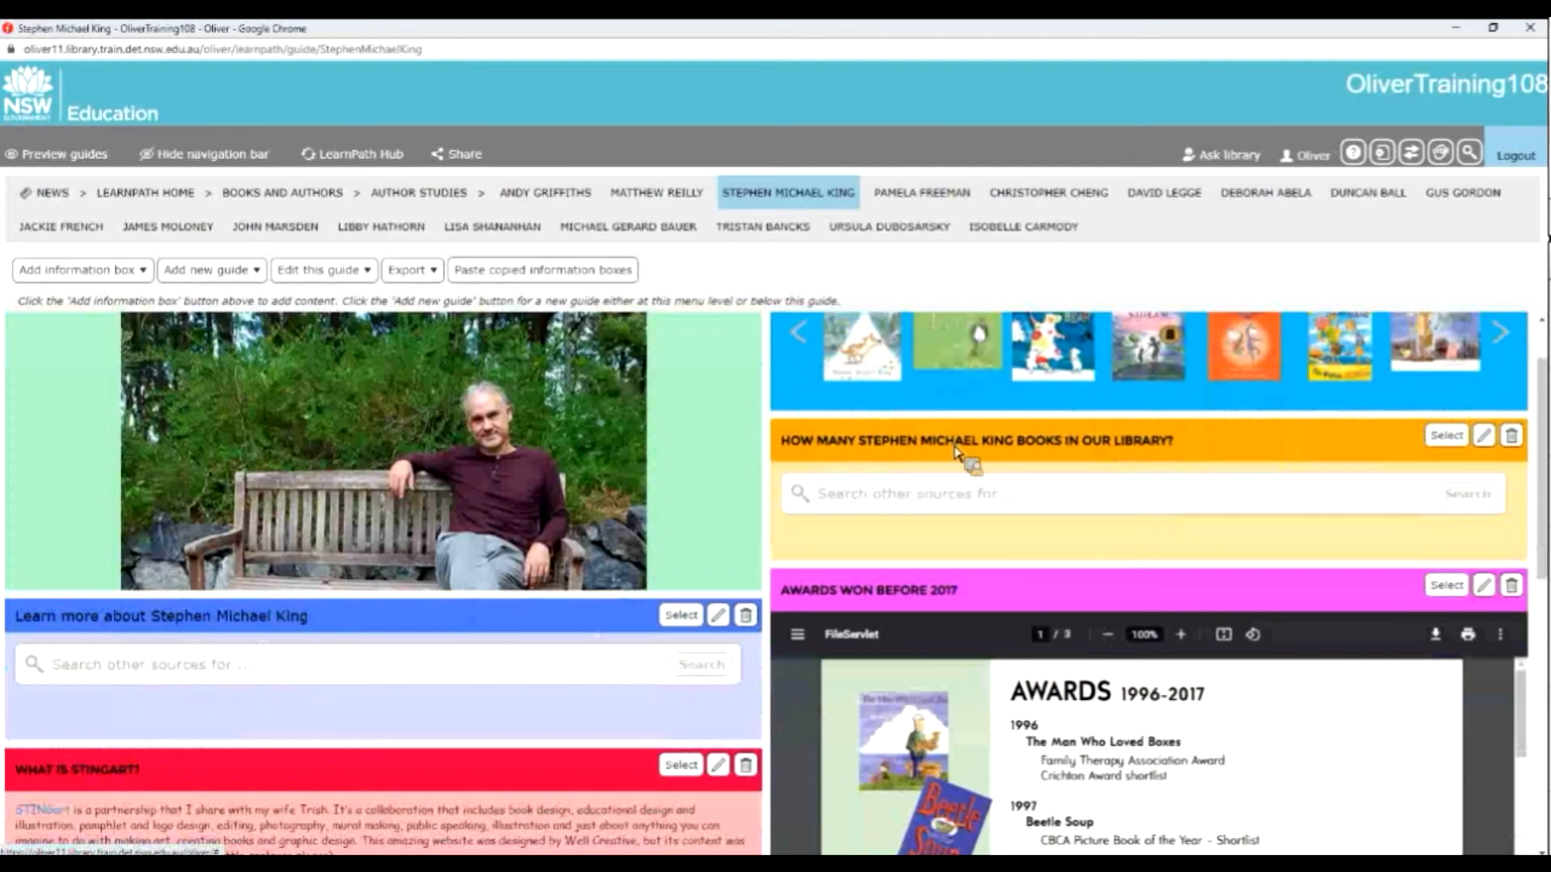
pyautogui.scroll(-6, 565, 642)
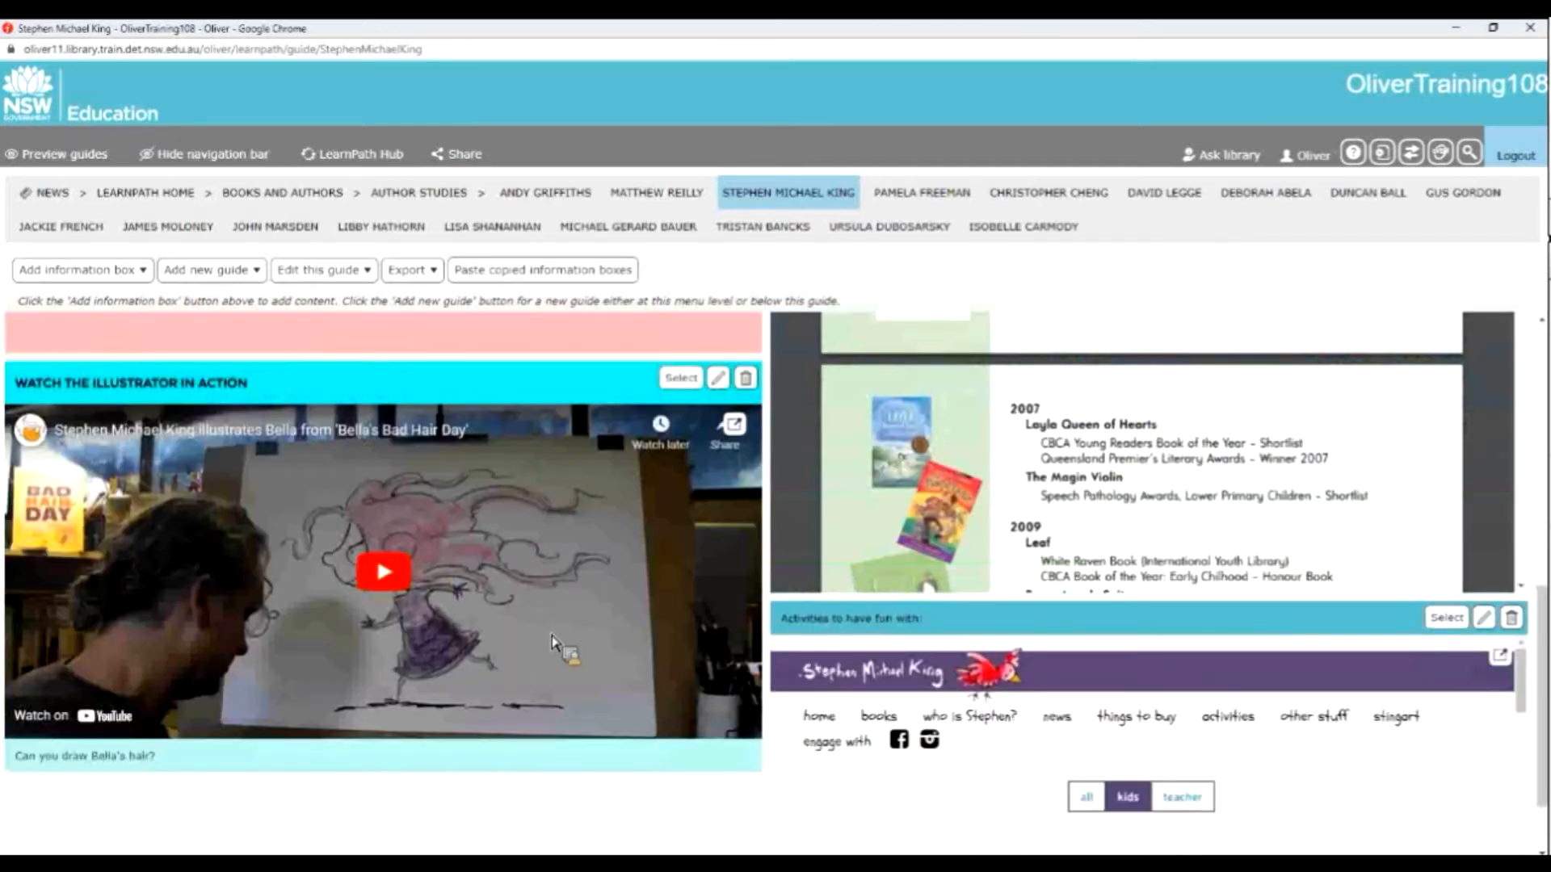
# Step: Look through the video, awards, activities and library book boxes of the Stephen Michael King guide
pyautogui.scroll(-2, 551, 642)
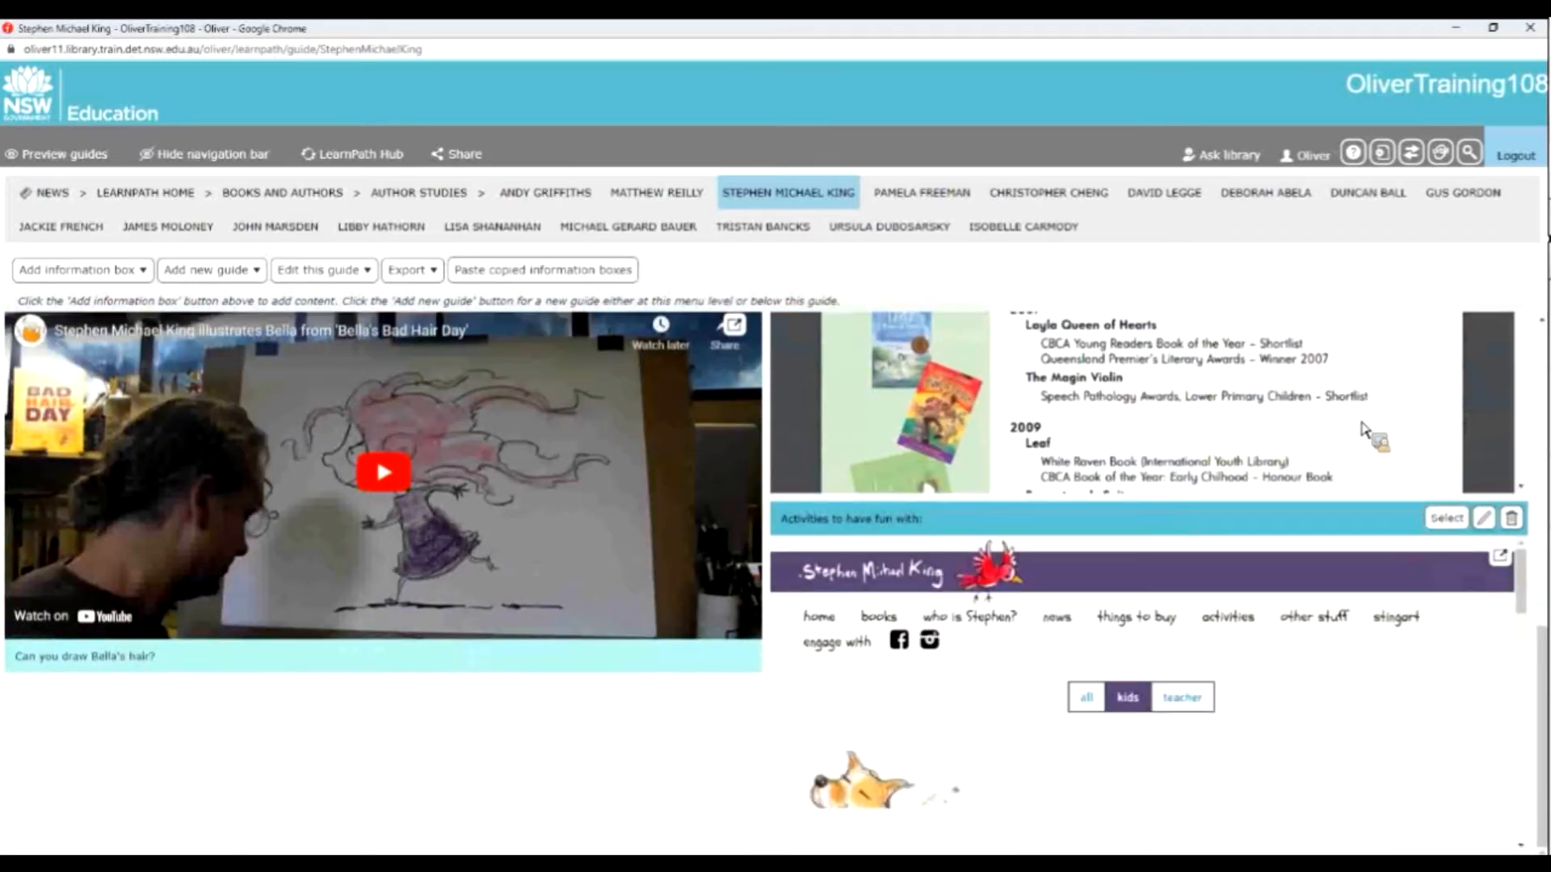
pyautogui.scroll(9, 1520, 414)
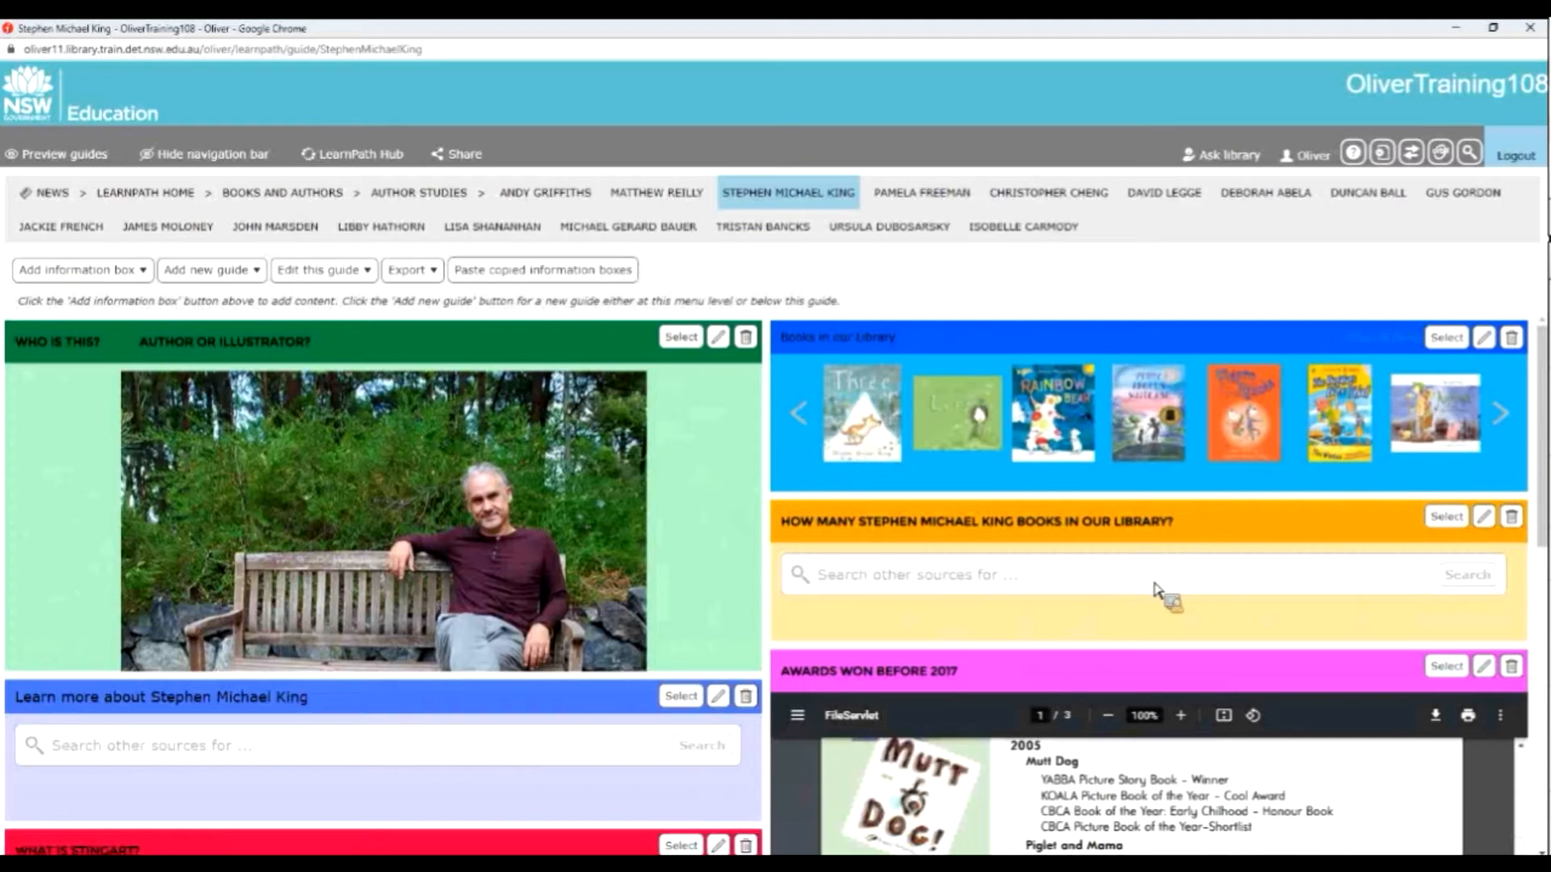
pyautogui.scroll(-4, 1155, 589)
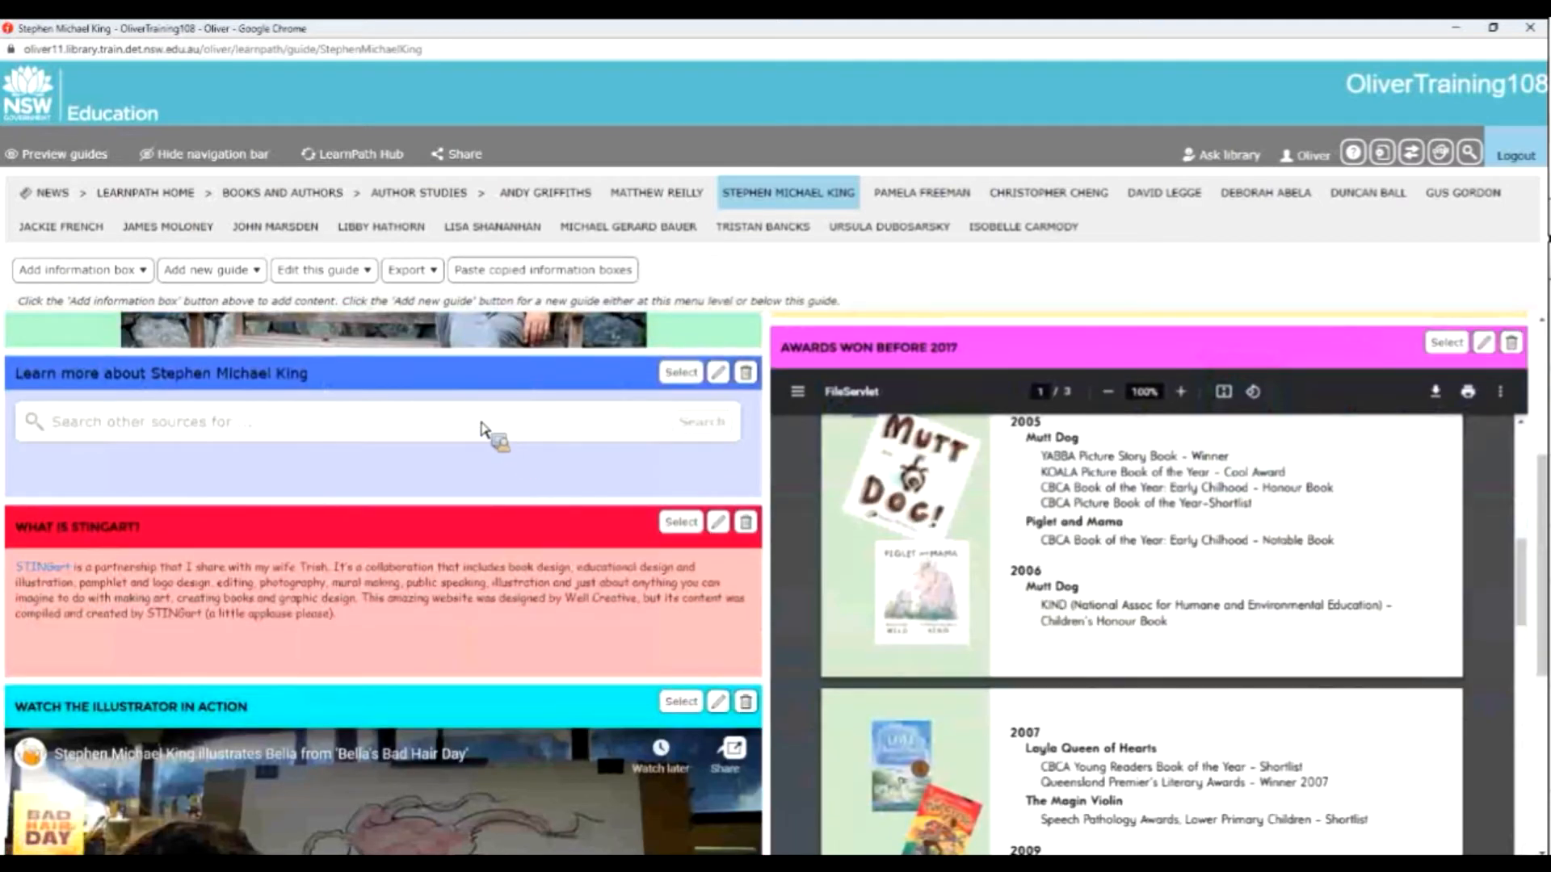
pyautogui.scroll(4, 483, 428)
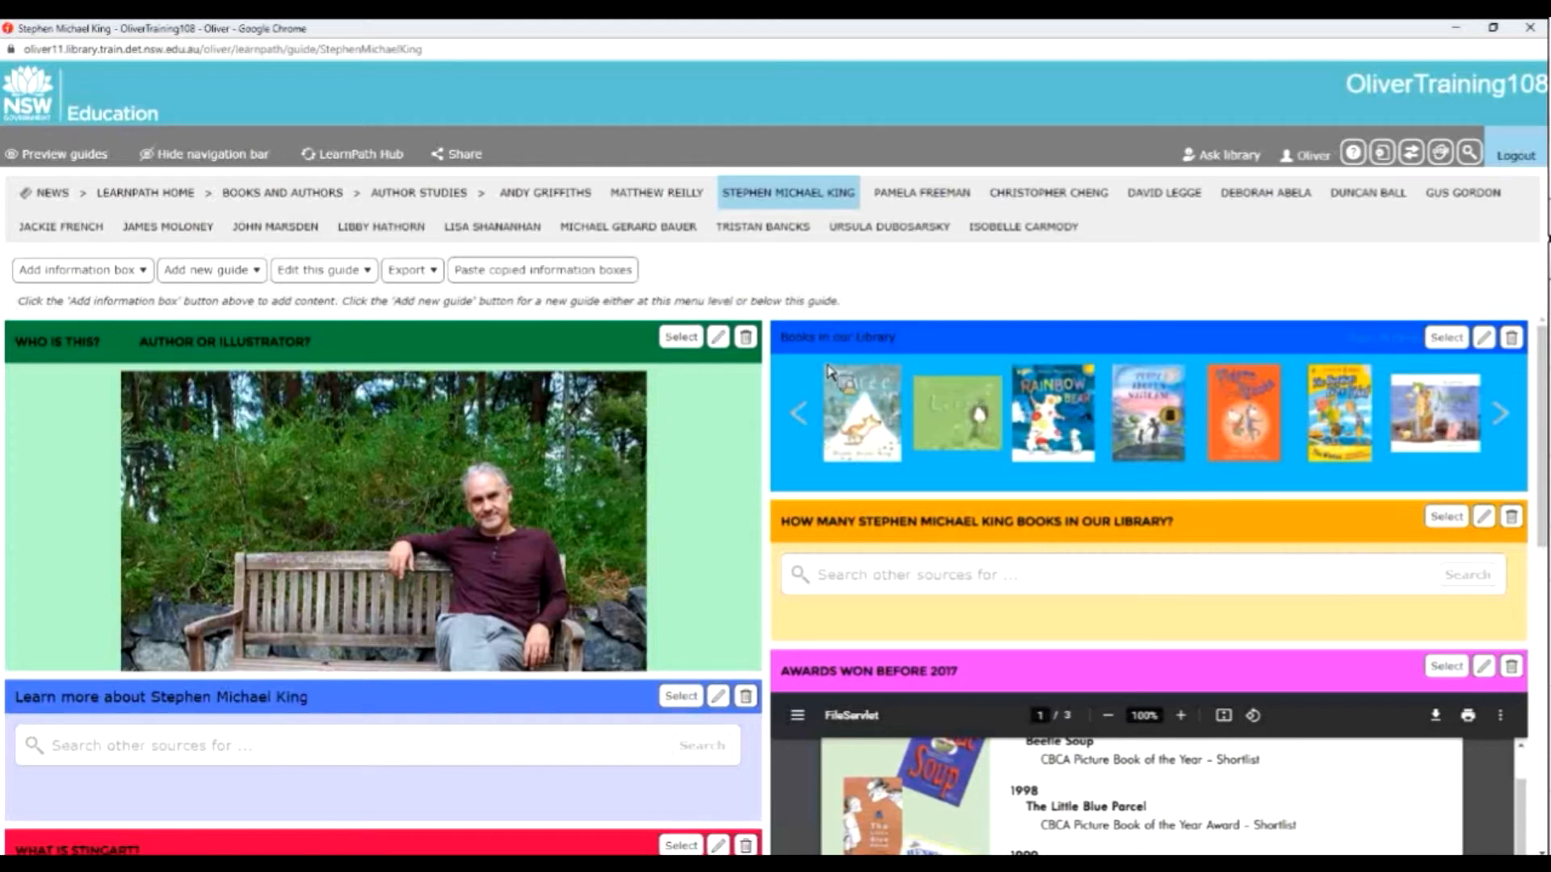
# Step: Go to the Books and Authors guide and delete its Ask for help information box
pyautogui.moveTo(827, 371); pyautogui.dragTo(499, 670)
pyautogui.click(495, 663)
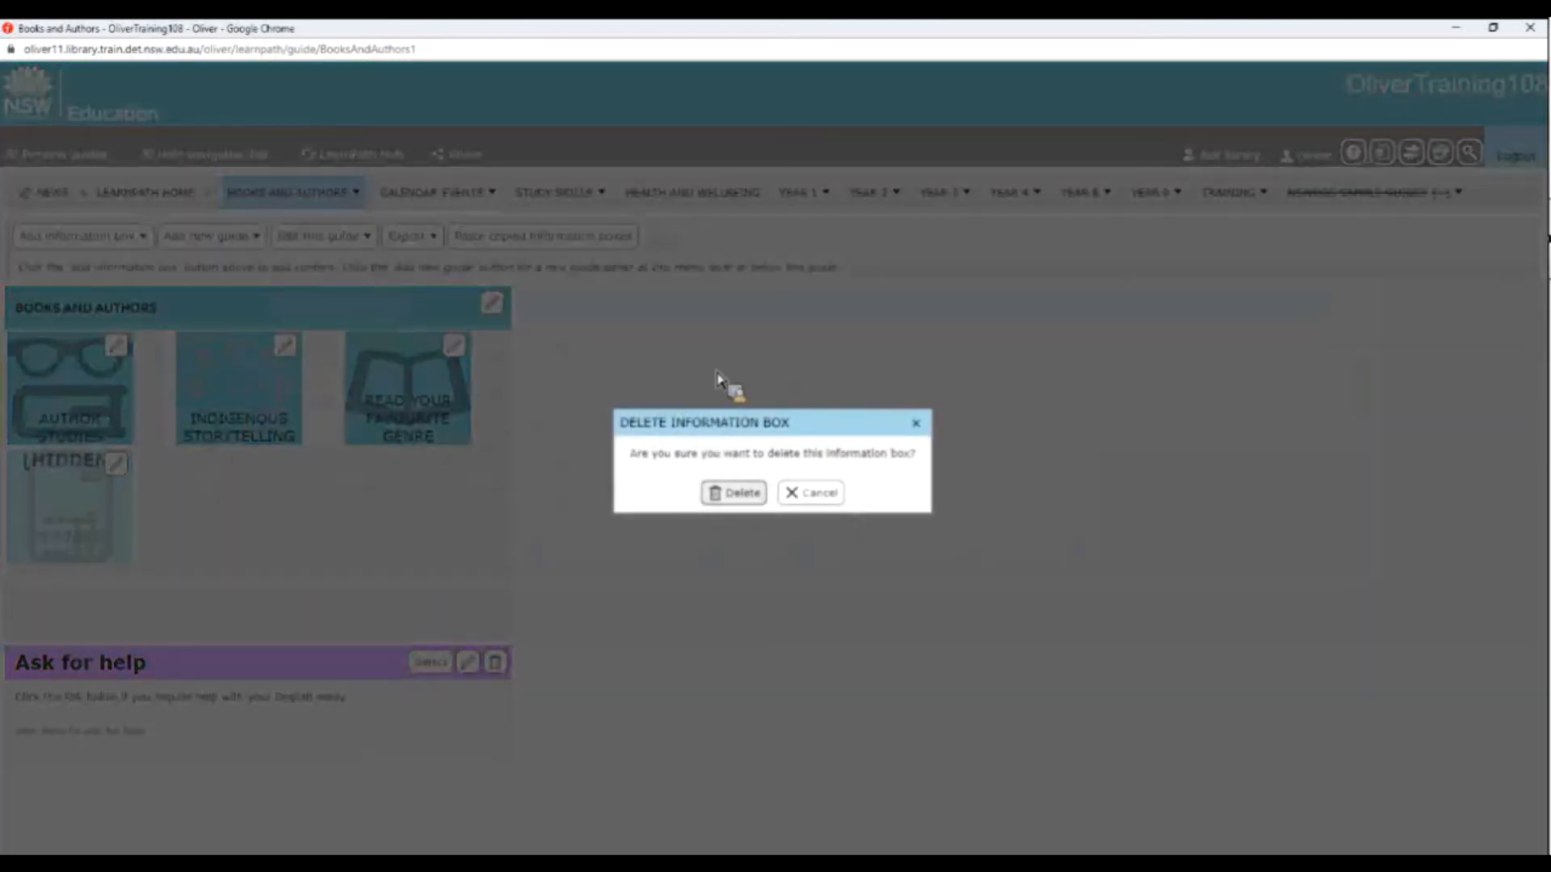
pyautogui.press('Return')
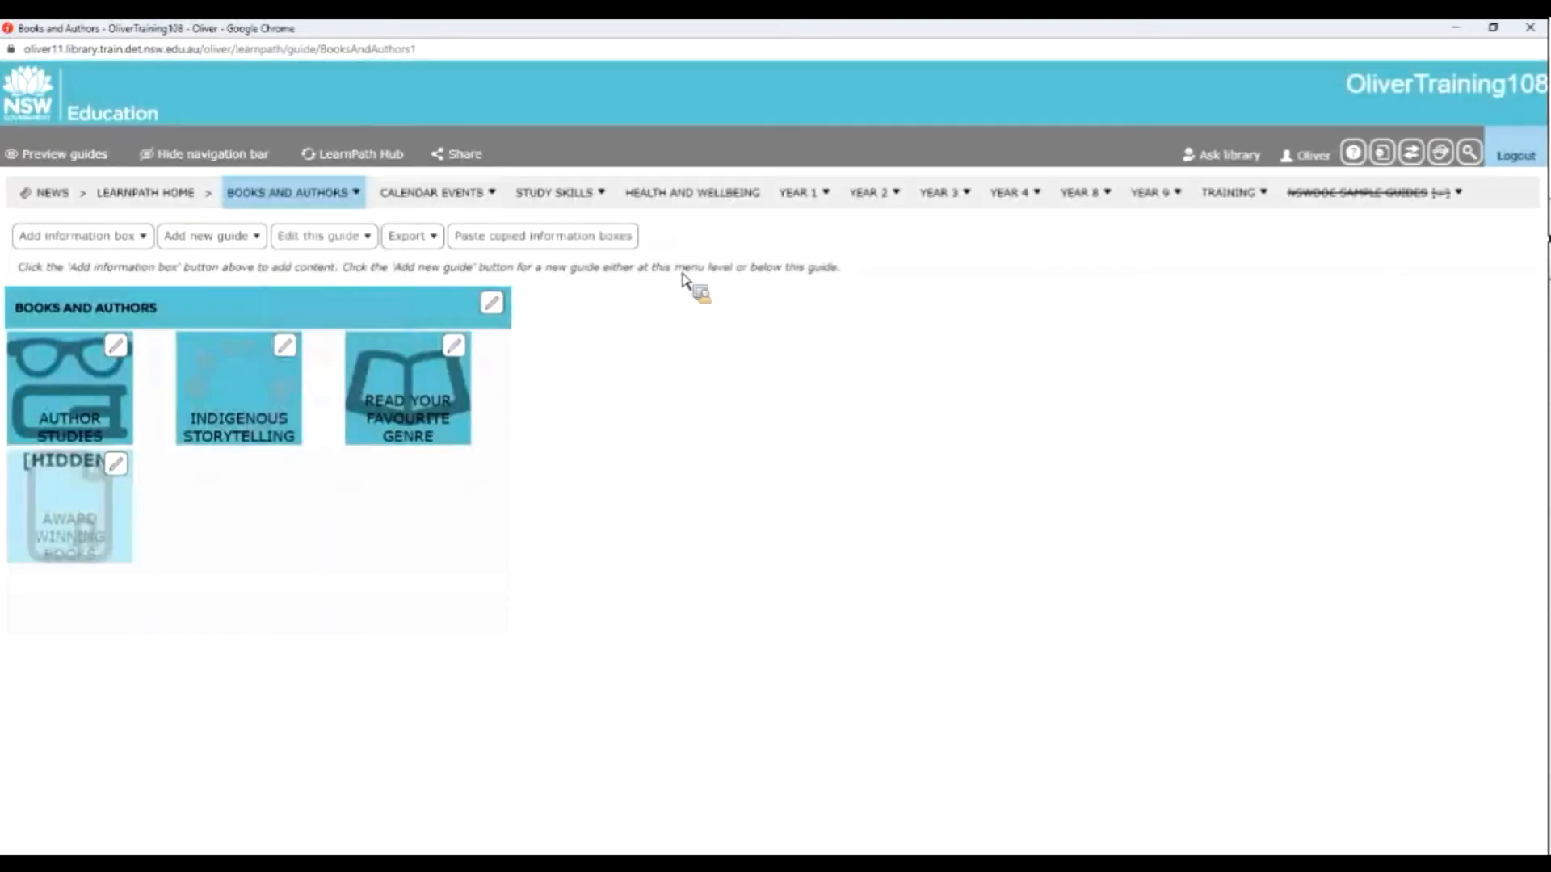
# Step: Return to LearnPath Home and view which information box templates can be edited
pyautogui.click(182, 205)
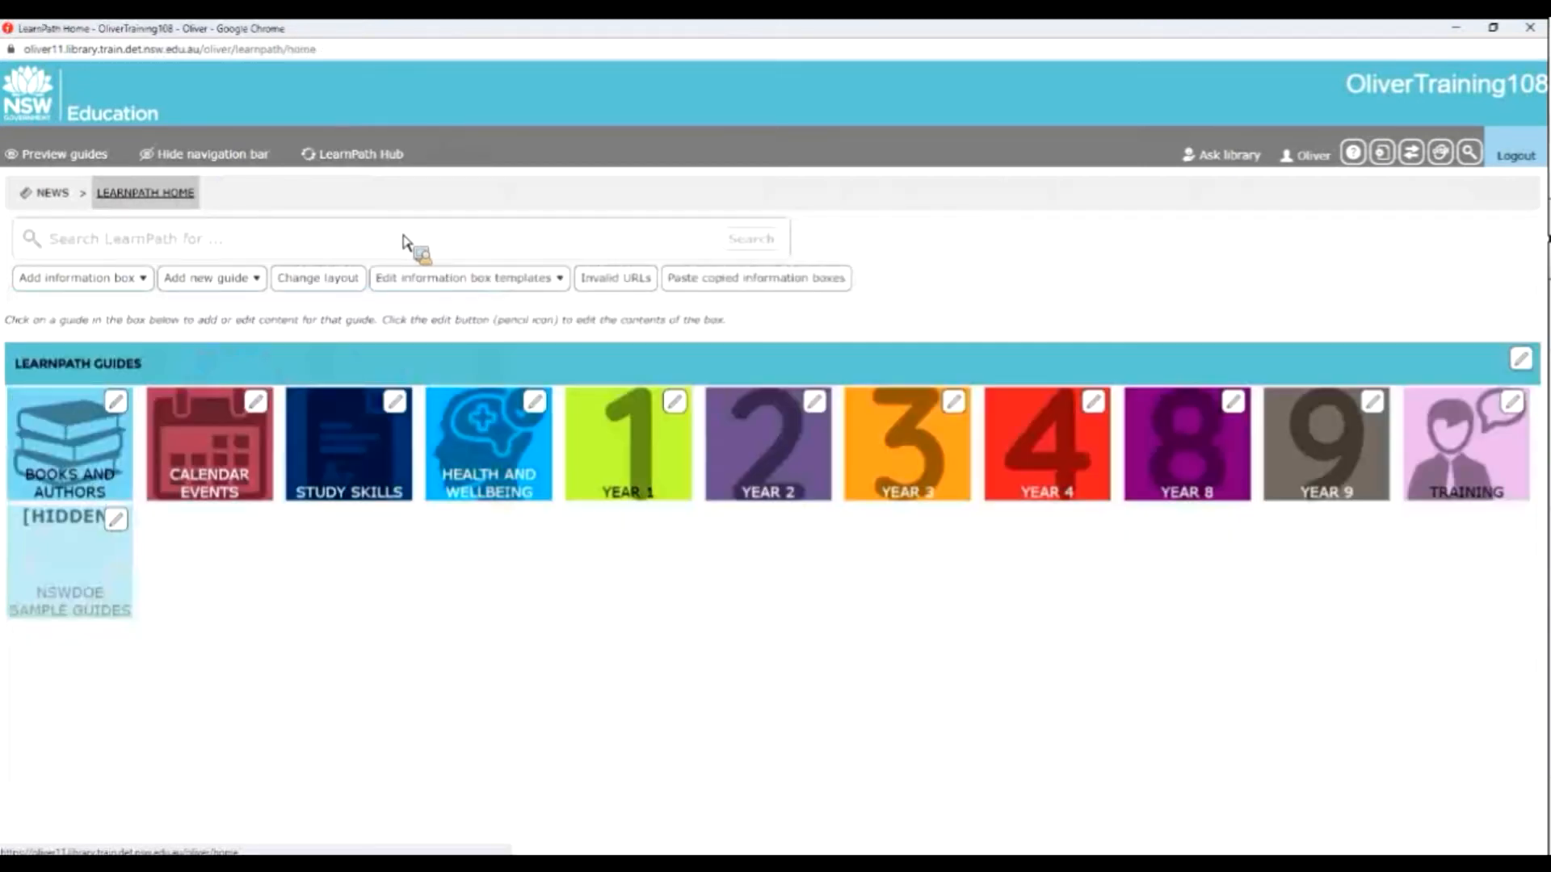
pyautogui.click(565, 280)
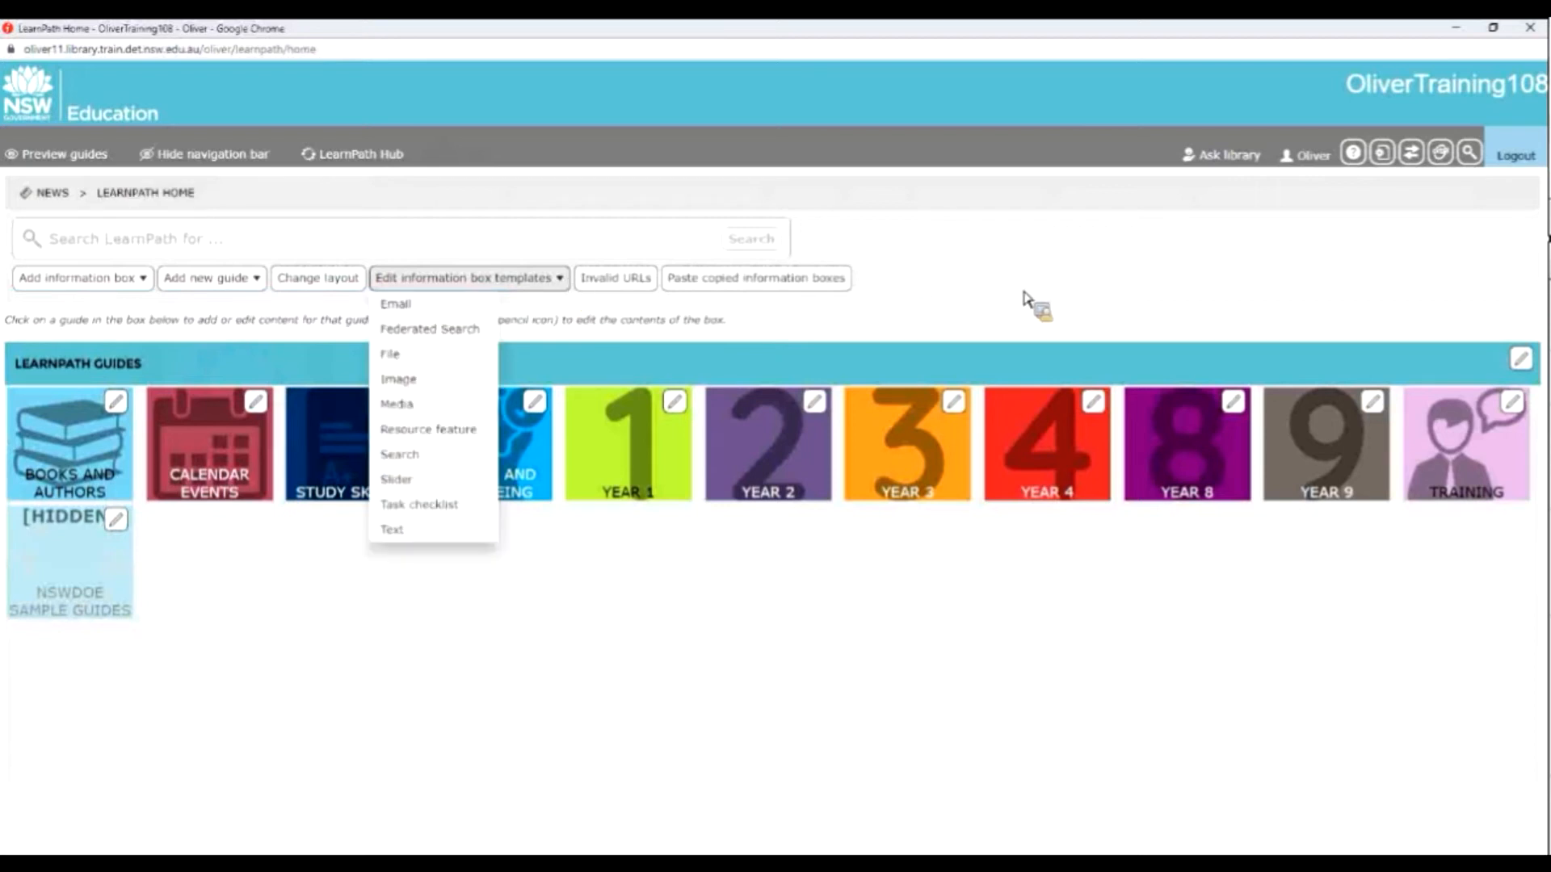
pyautogui.click(792, 340)
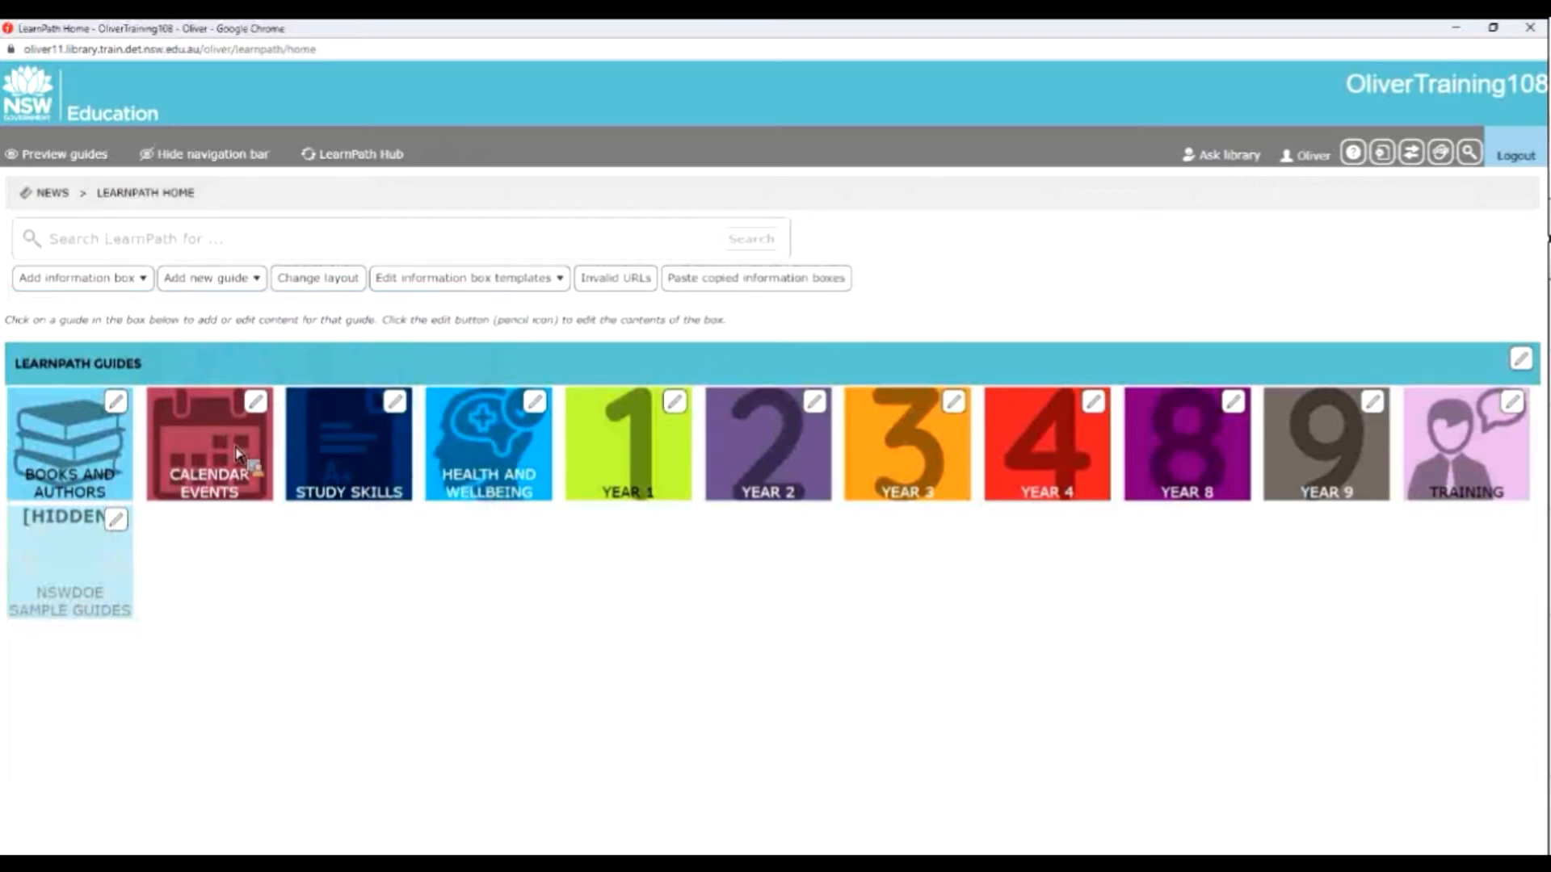
# Step: Go to Author Studies under Books and Authors, examine its list menu's settings and guide listing, and leave without saving
pyautogui.click(118, 440)
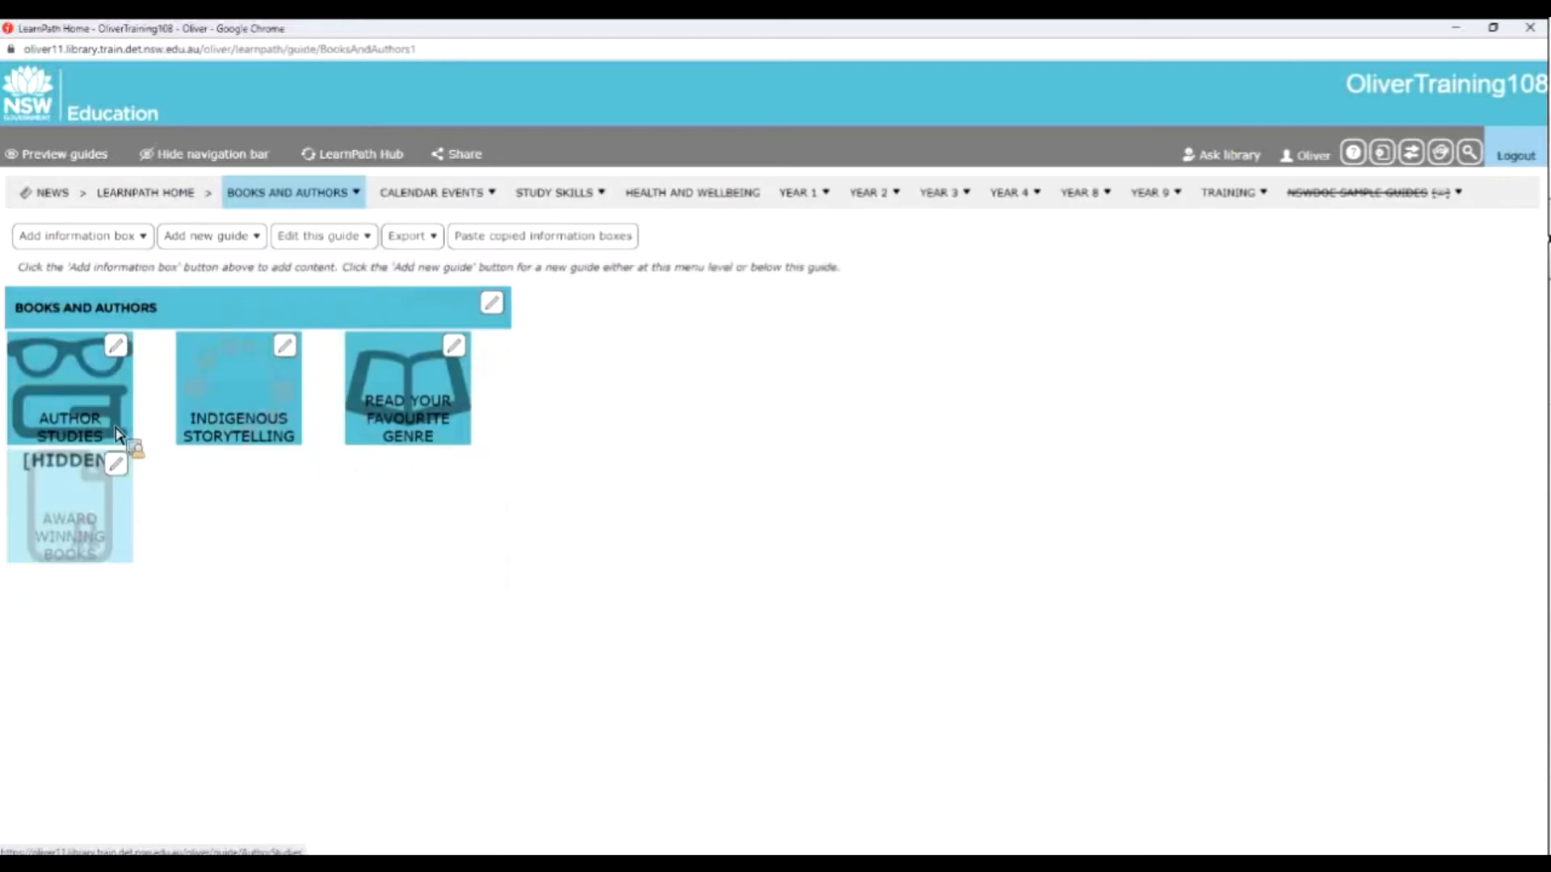
pyautogui.click(118, 413)
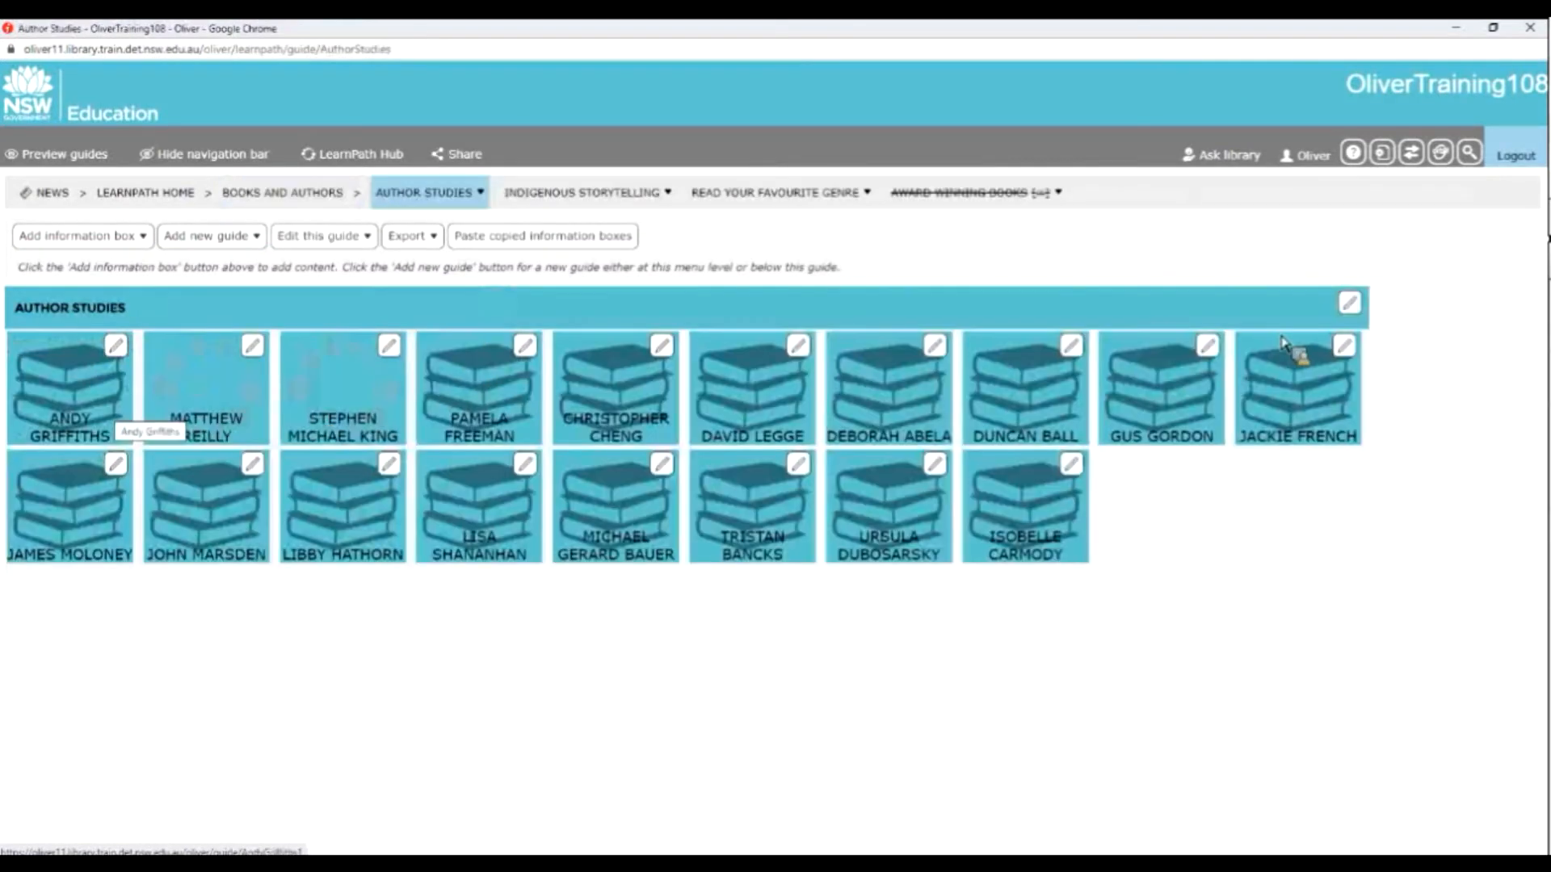
pyautogui.click(1349, 304)
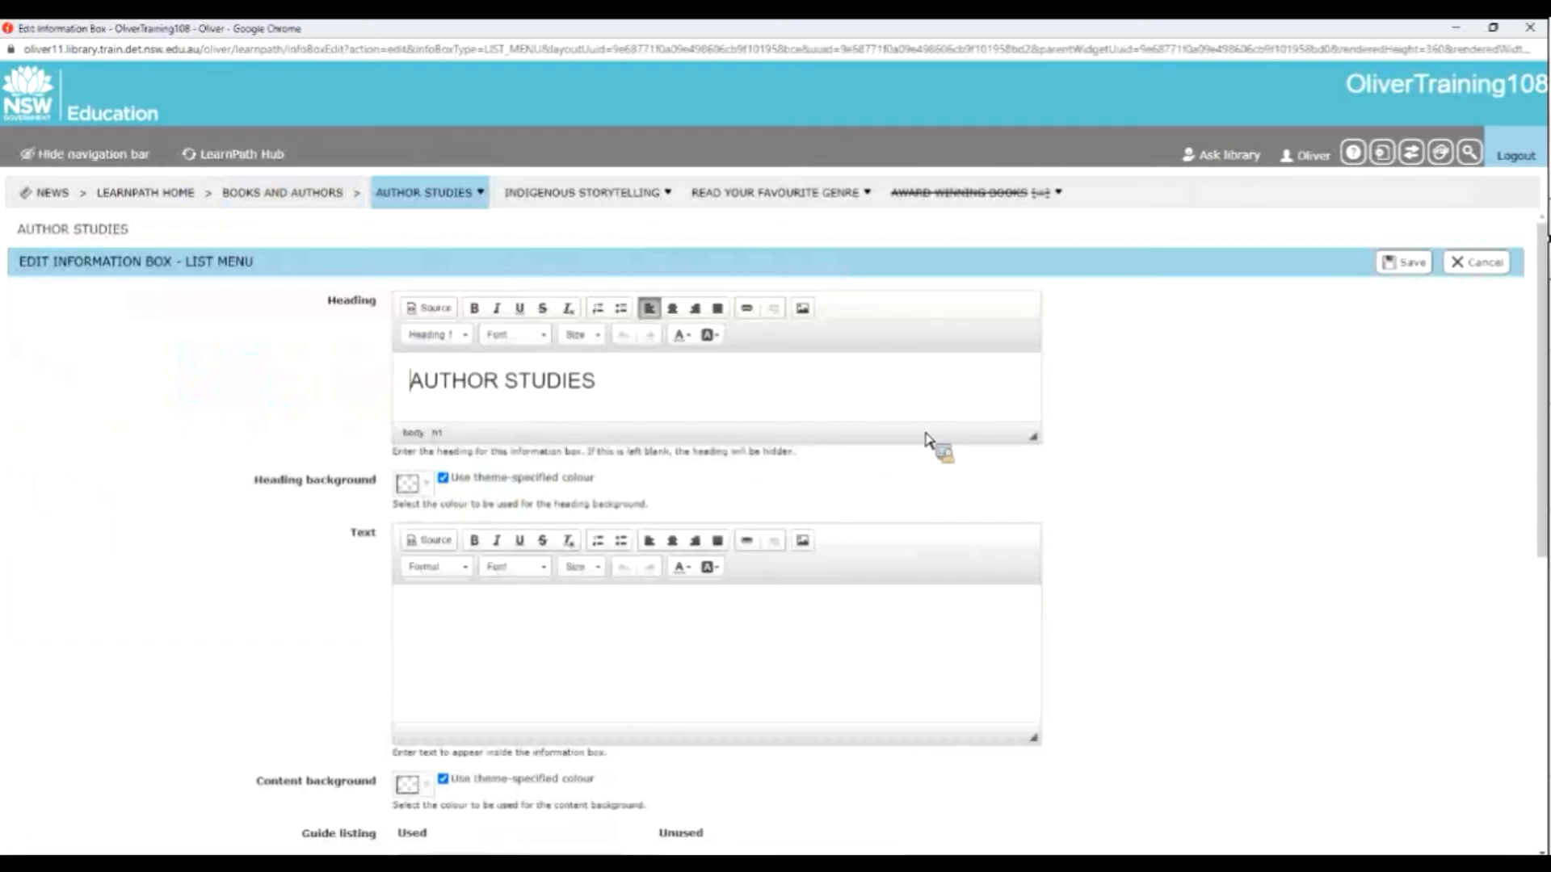
pyautogui.scroll(-3, 909, 448)
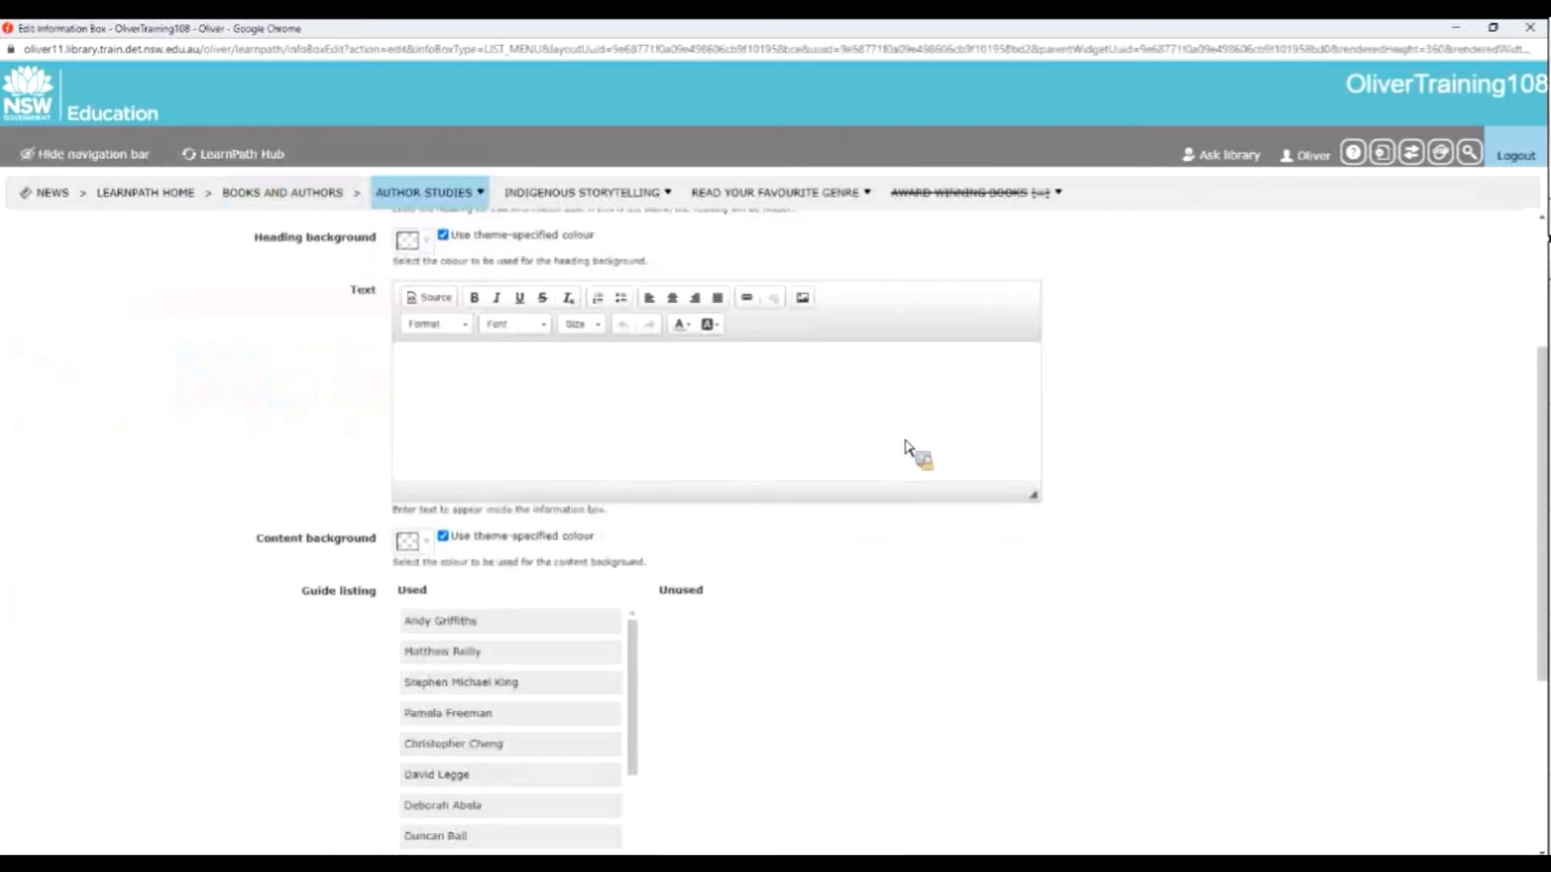
pyautogui.scroll(-2, 598, 501)
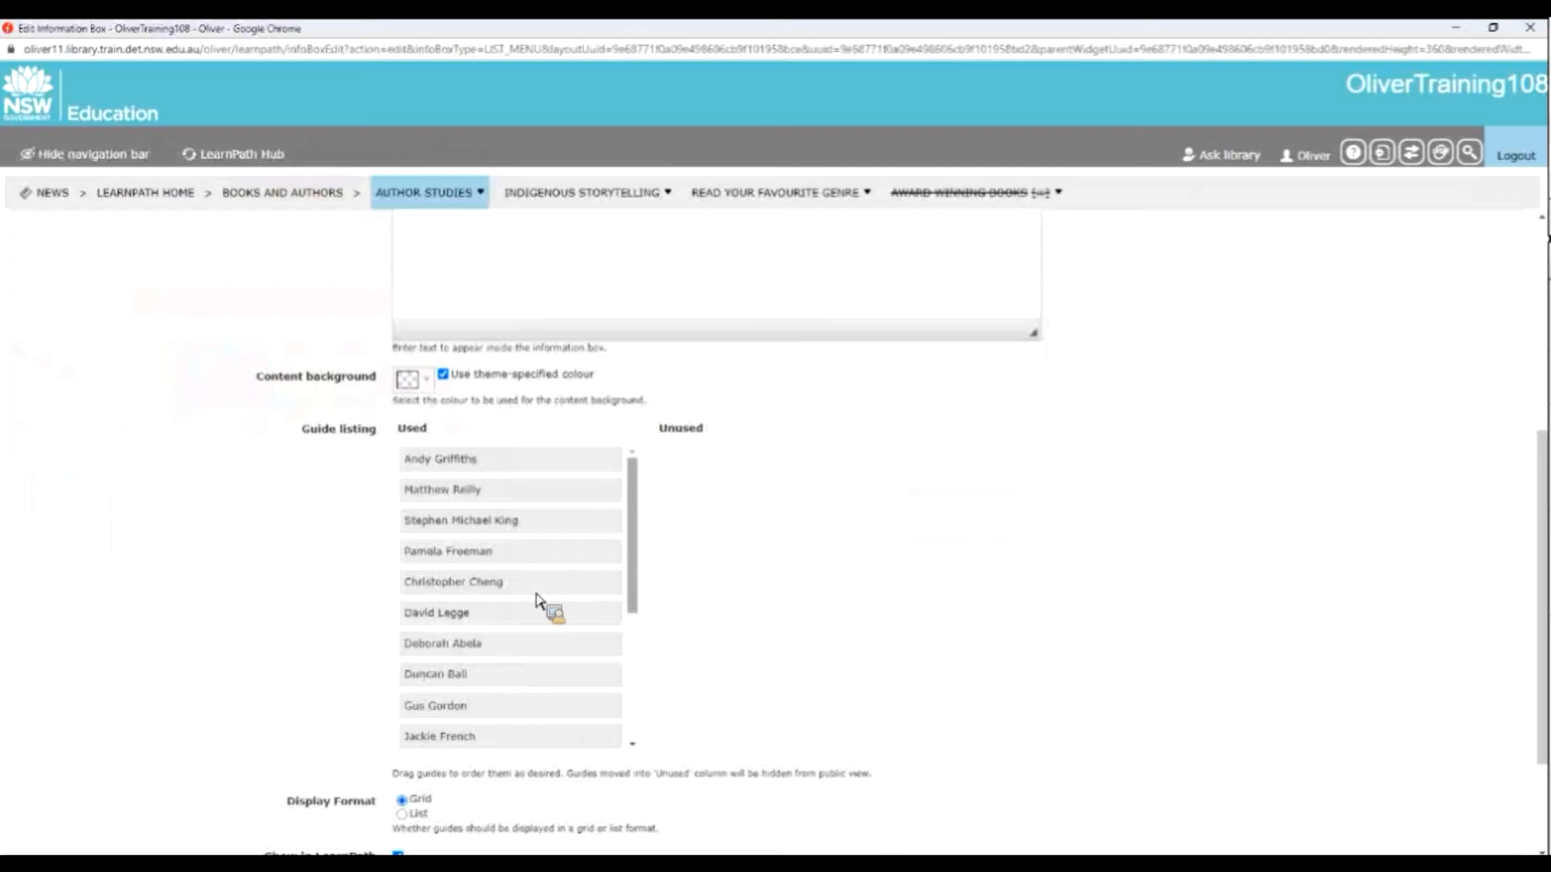
pyautogui.scroll(-3, 542, 604)
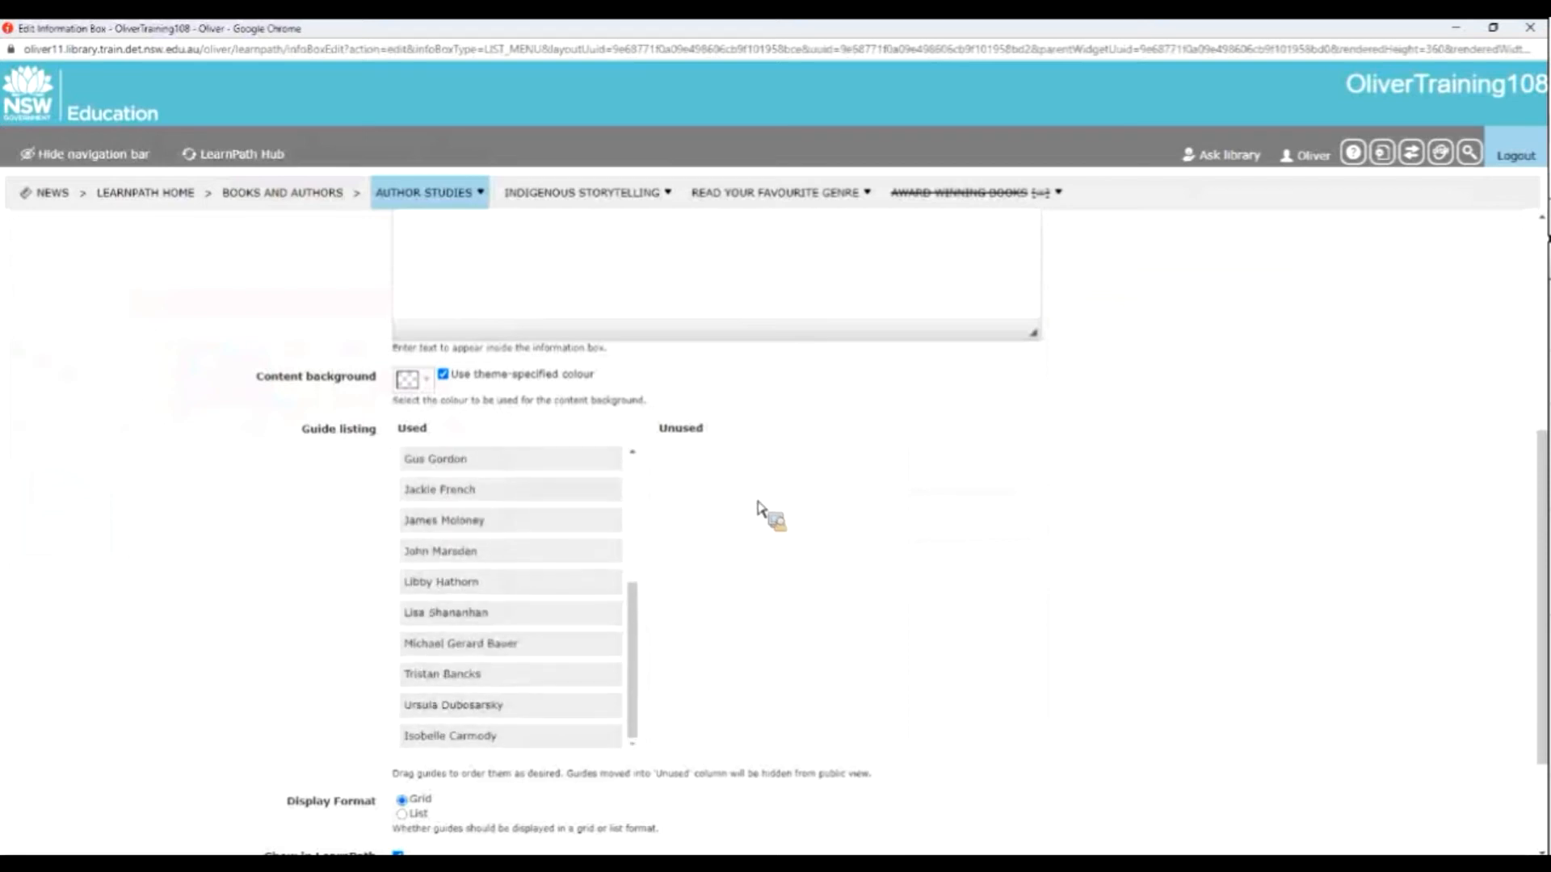
pyautogui.scroll(3, 703, 529)
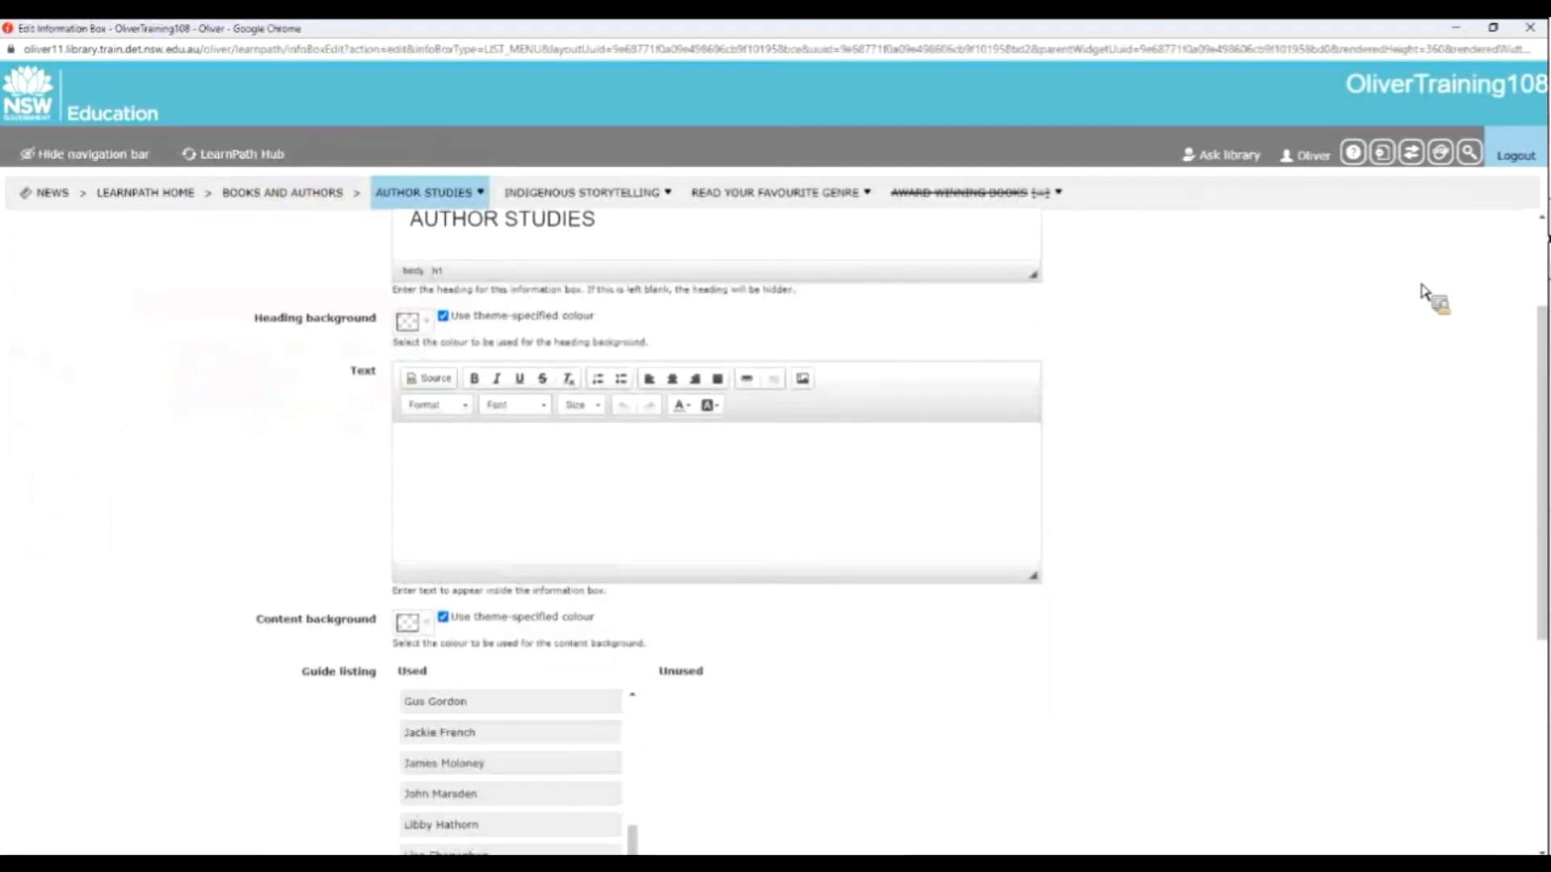
pyautogui.scroll(3, 1481, 280)
pyautogui.click(1478, 266)
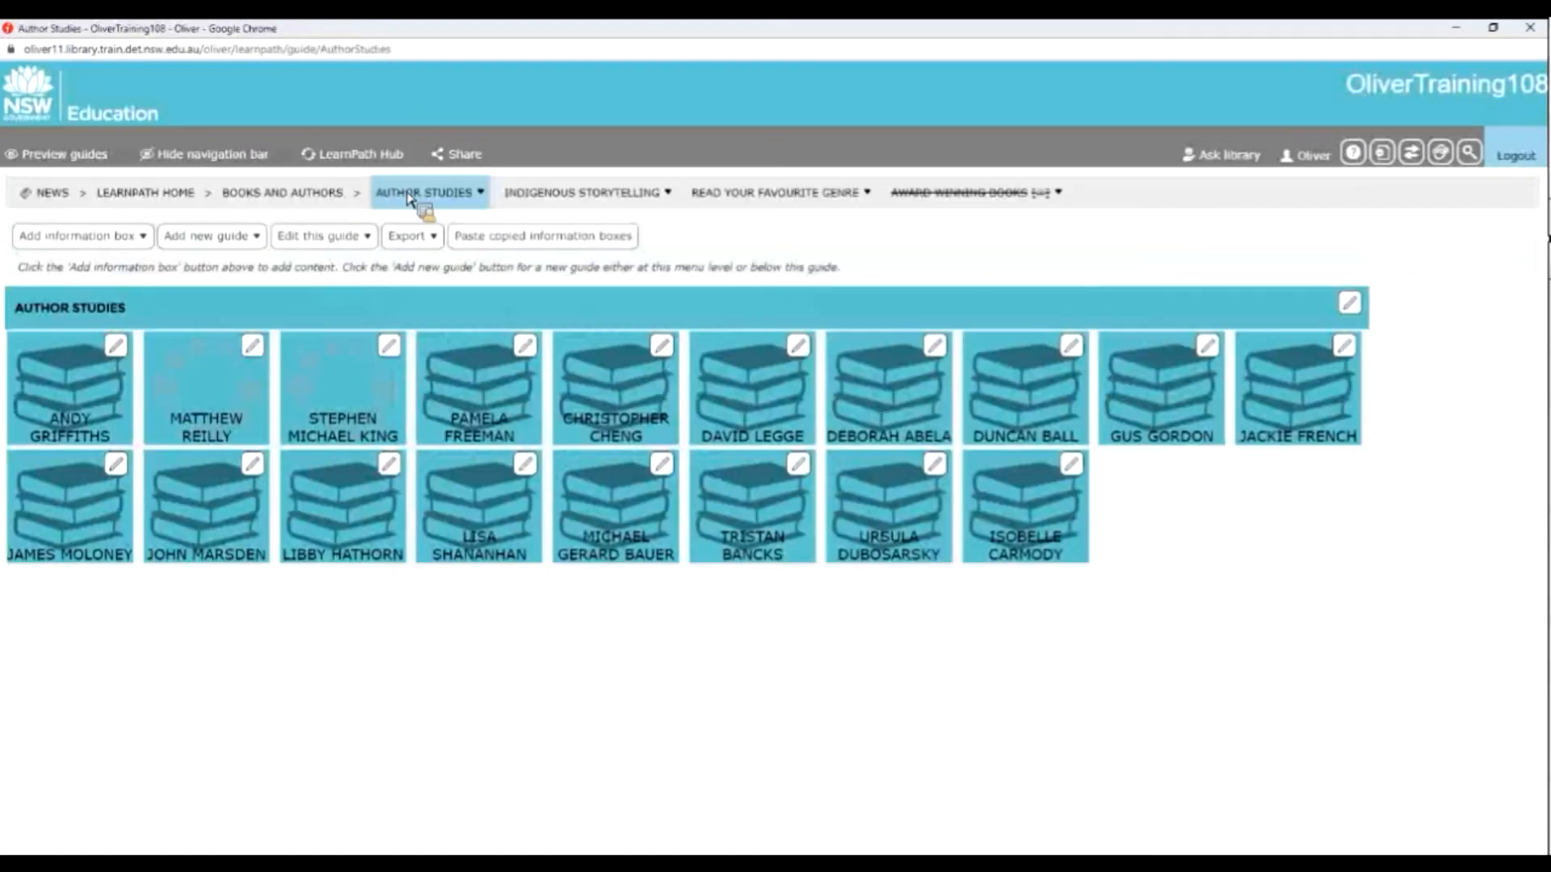
# Step: Inspect the information box style settings of the Author Studies guide and leave without saving
pyautogui.click(335, 195)
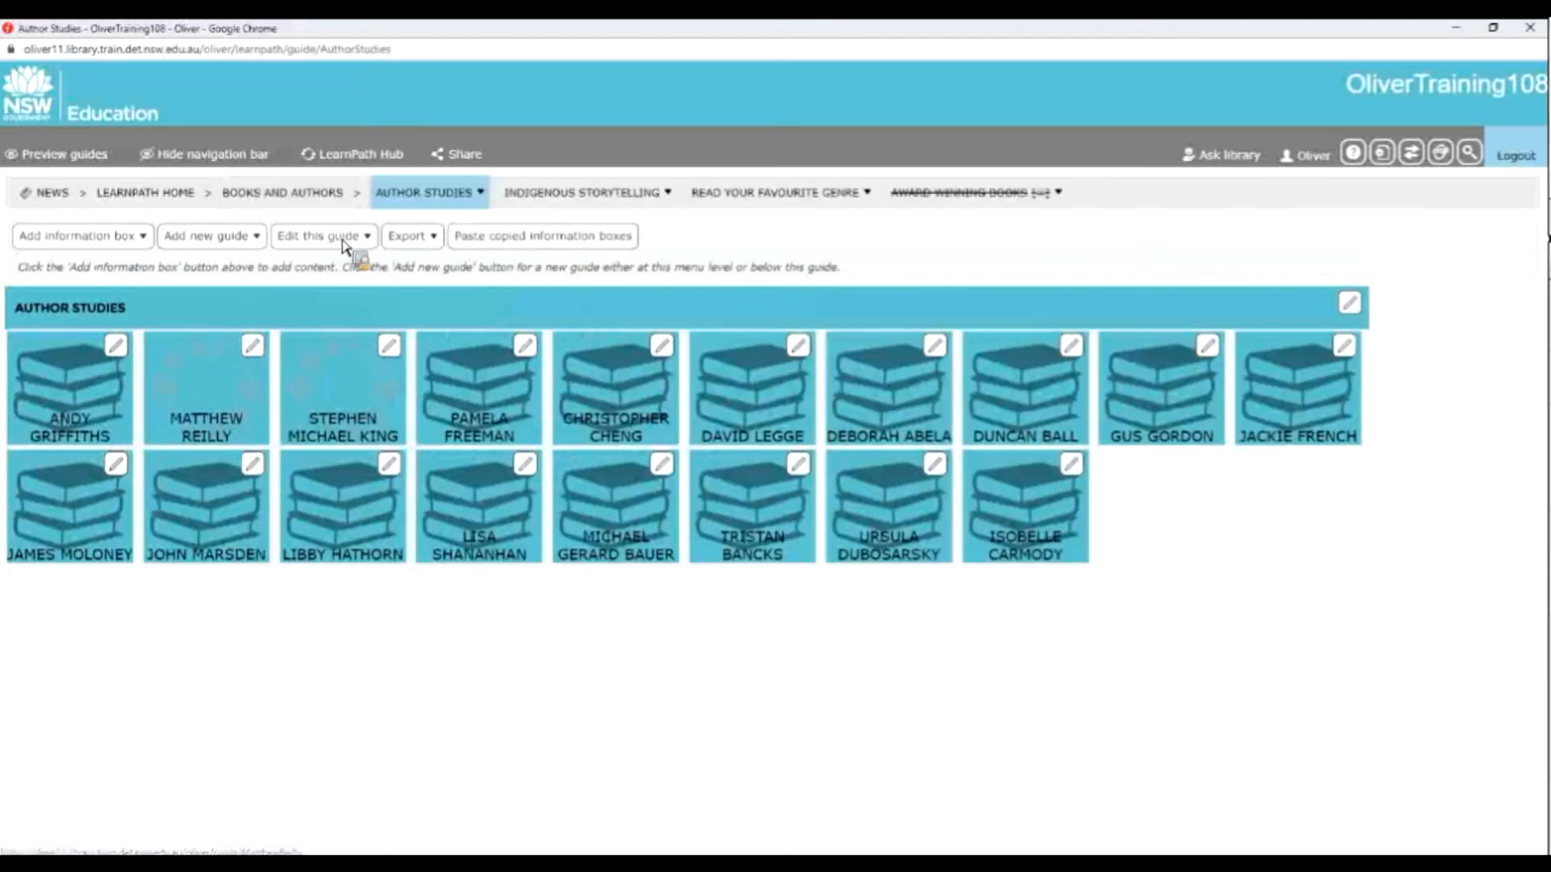
pyautogui.click(297, 242)
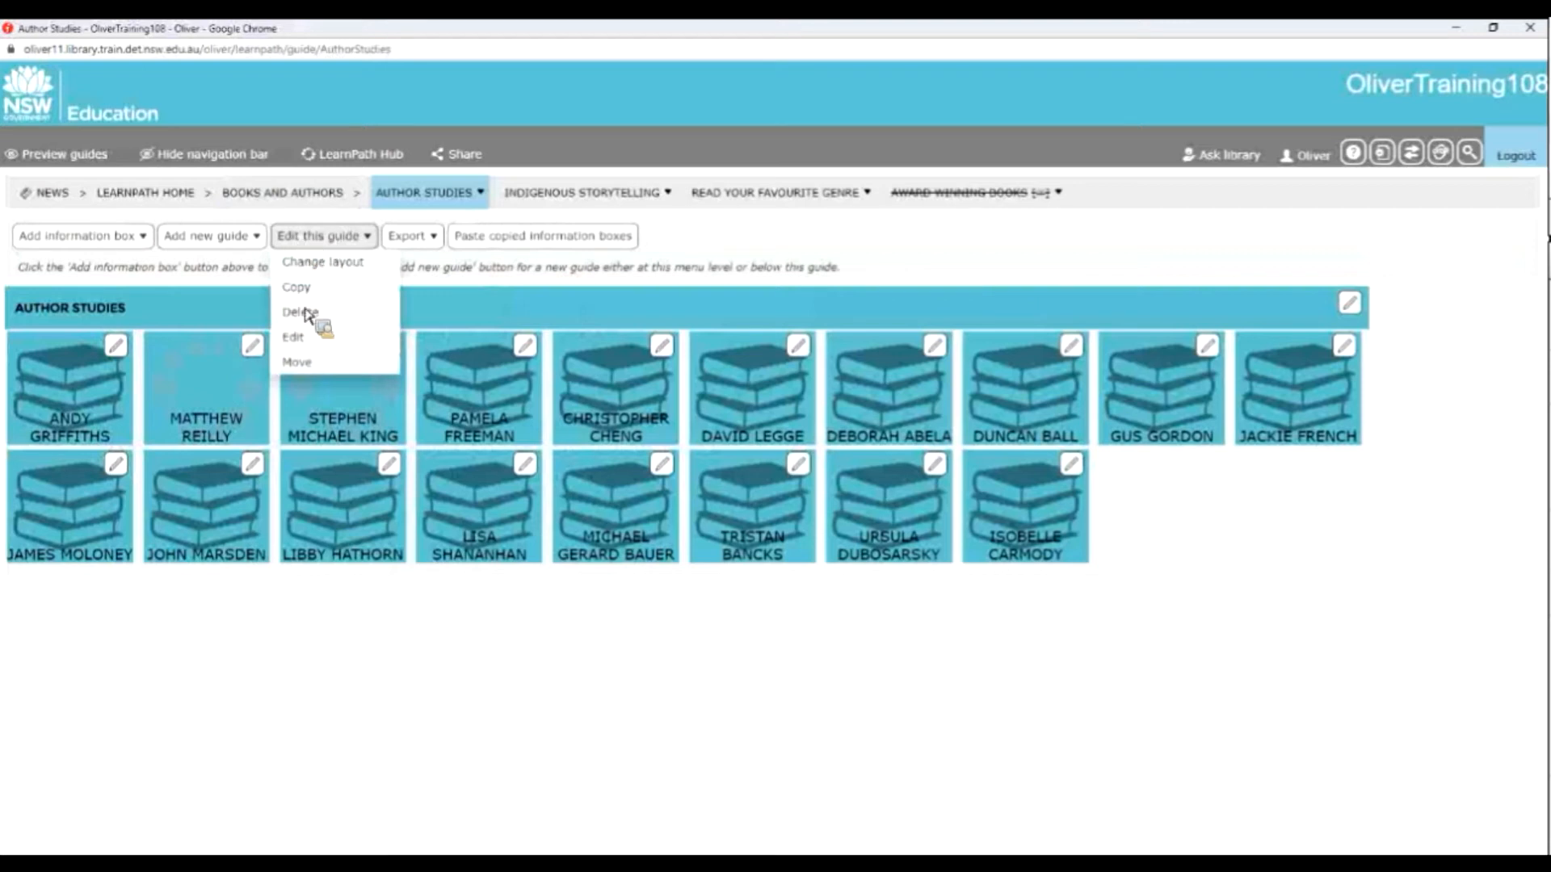
pyautogui.click(308, 338)
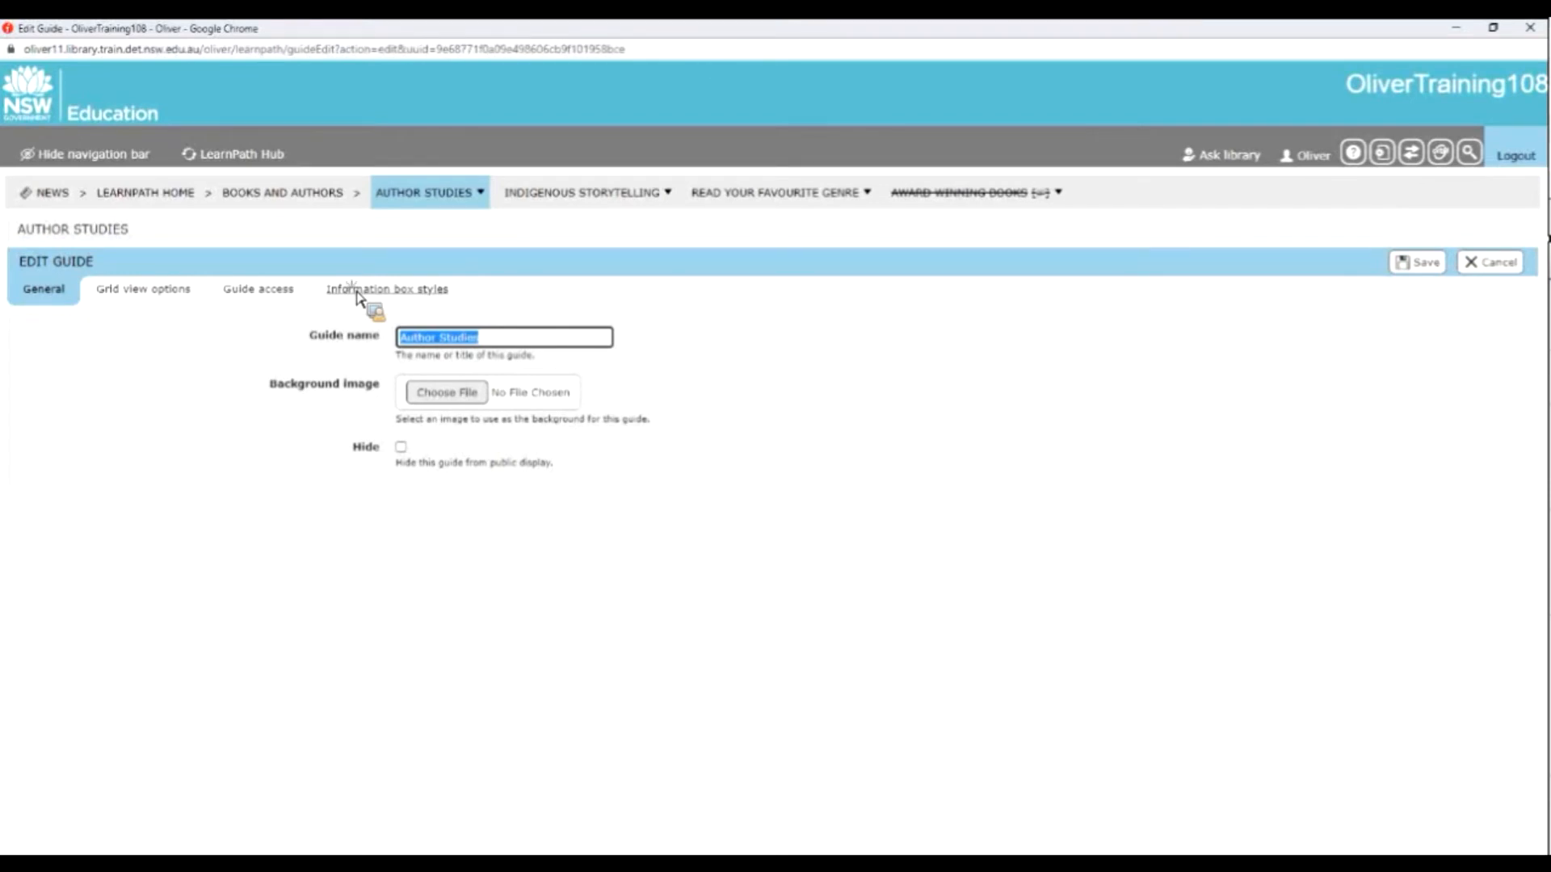
pyautogui.click(358, 292)
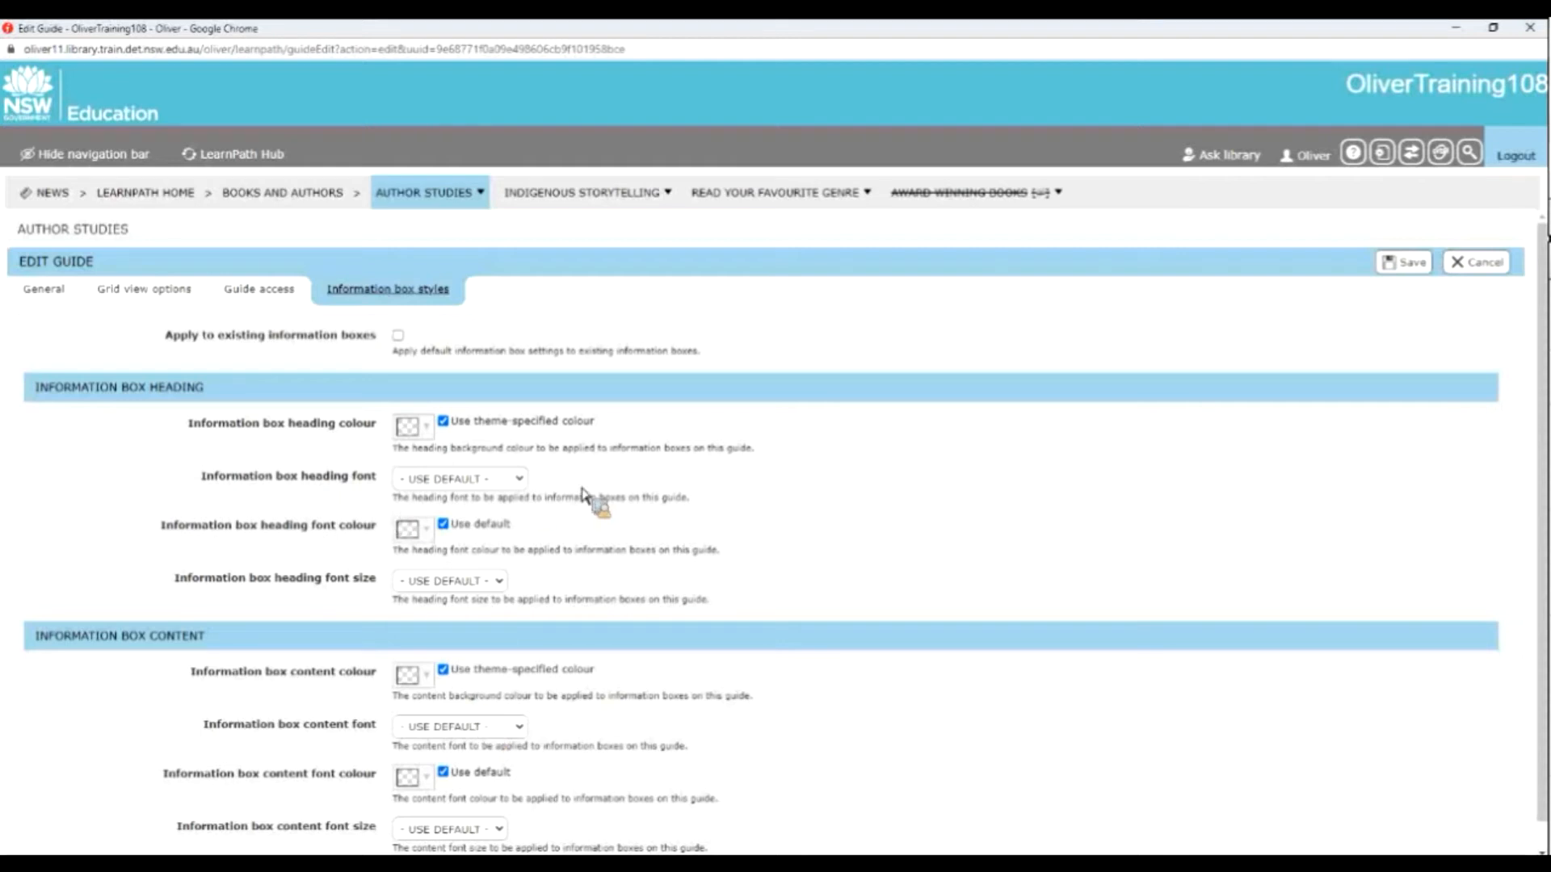
pyautogui.click(1471, 263)
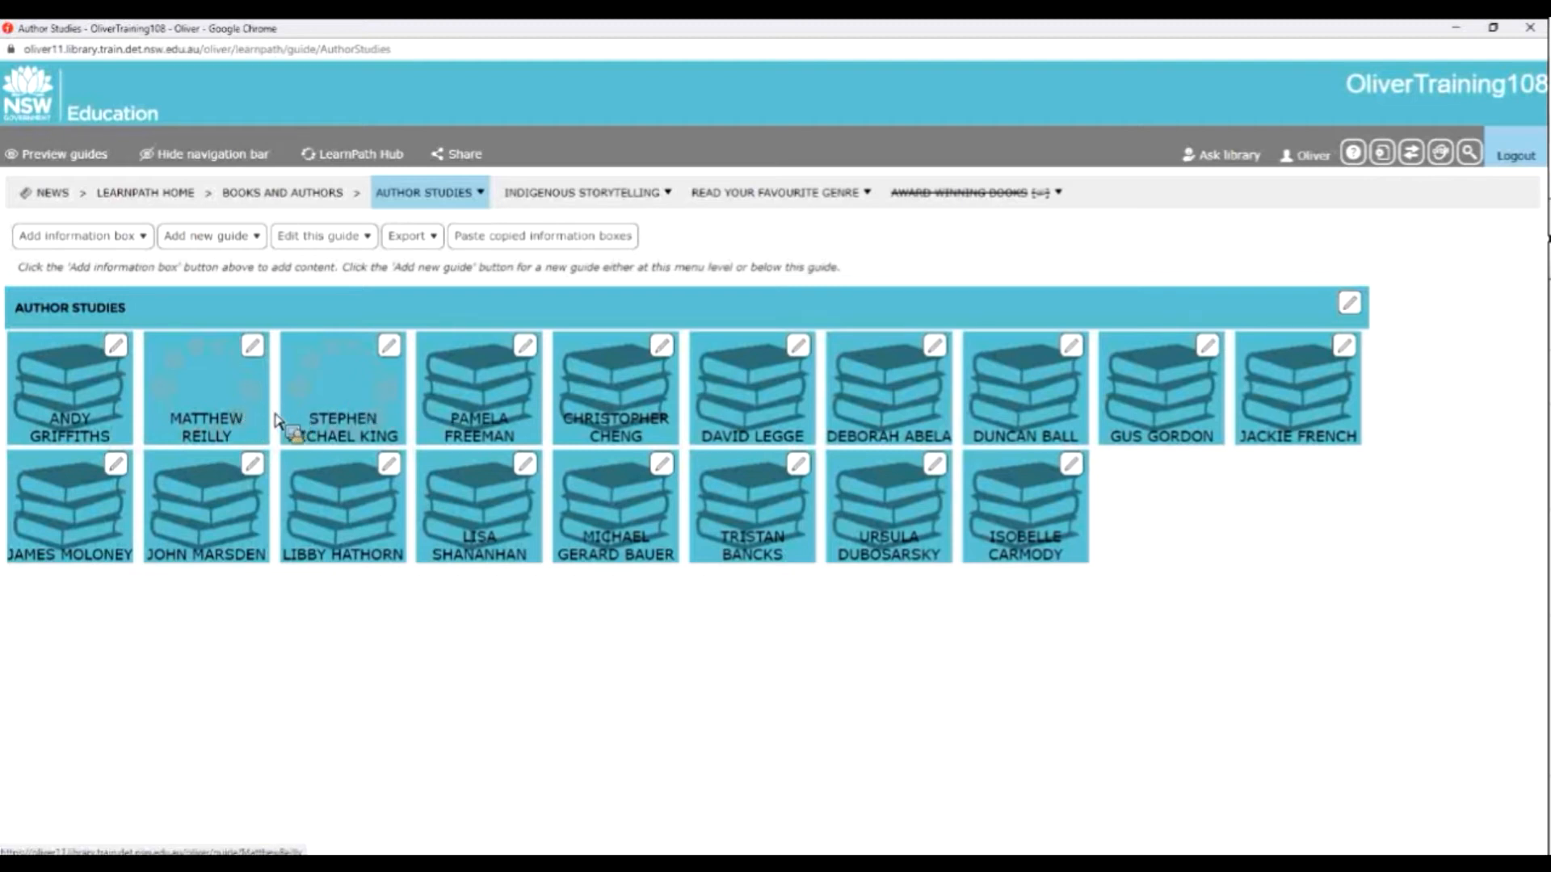
# Step: In the Author Studies list menu, move Matthew Reilly between Lisa Shananhan and Michael Gerard Bauer in the guide listing
pyautogui.click(1351, 304)
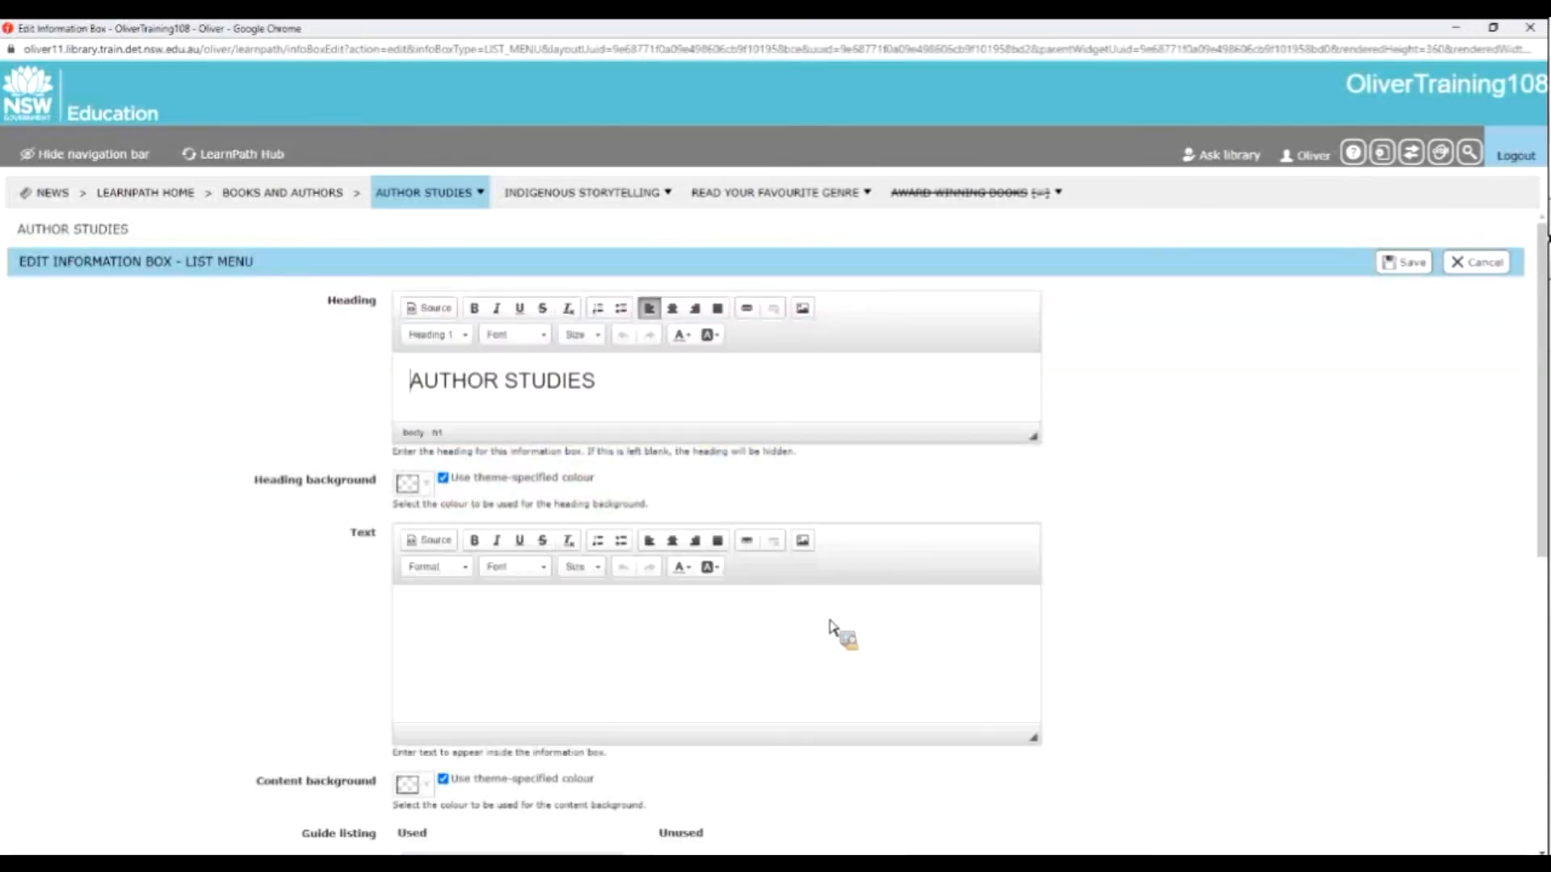
pyautogui.scroll(-6, 832, 626)
pyautogui.scroll(-3, 634, 601)
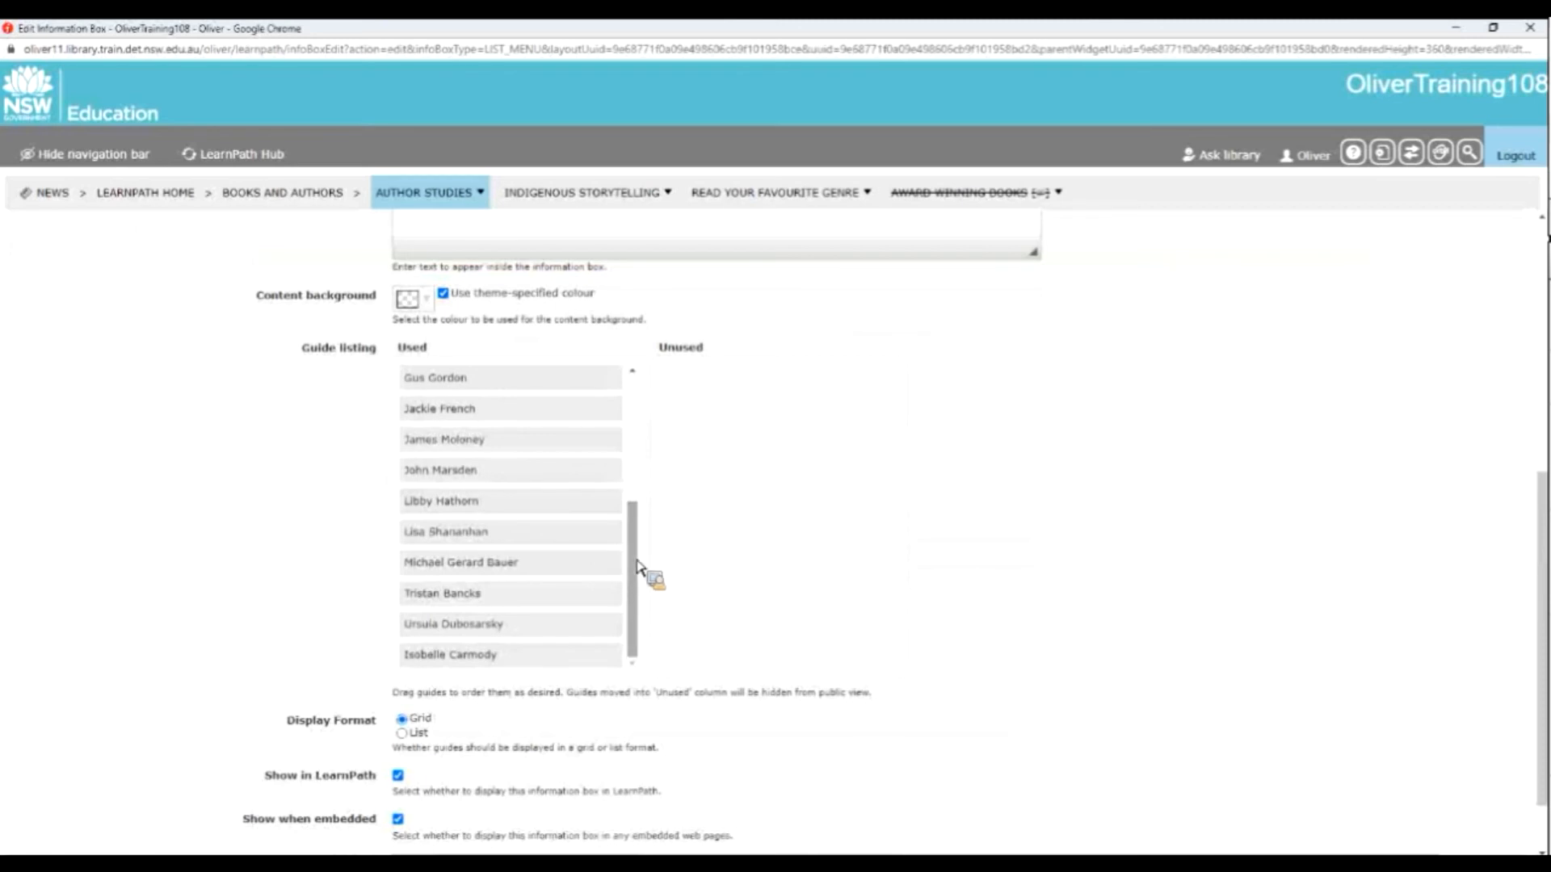
pyautogui.scroll(3, 581, 428)
pyautogui.moveTo(566, 421); pyautogui.dragTo(626, 543)
pyautogui.scroll(-2, 564, 512)
pyautogui.moveTo(527, 475); pyautogui.dragTo(531, 628)
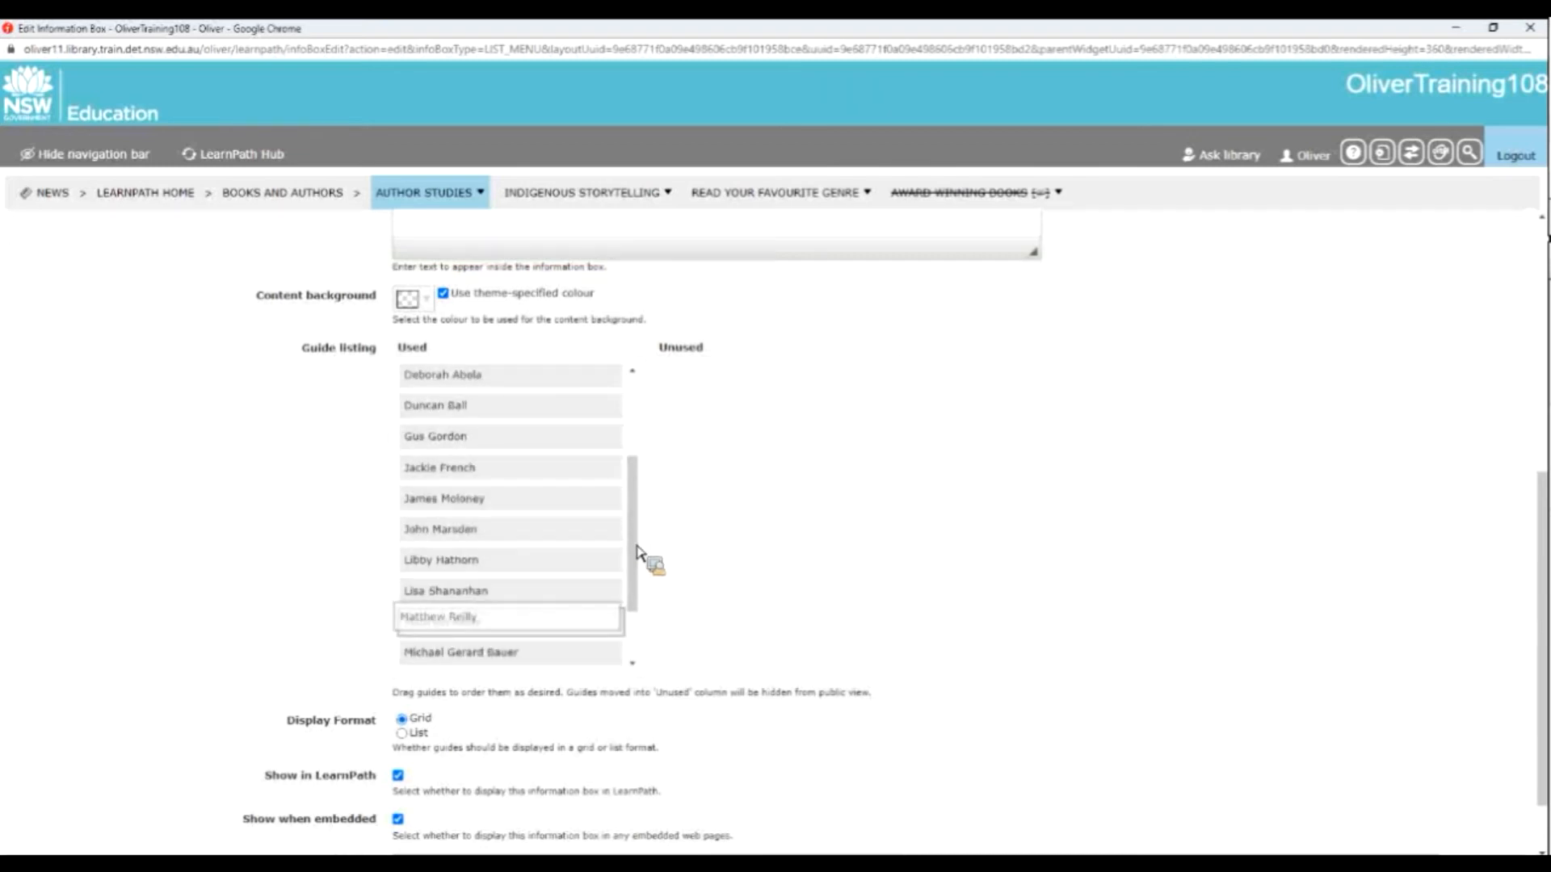
# Step: Move Stephen Michael King between Michael Gerard Bauer and Tristan Bancks in the guide listing, and save the list menu
pyautogui.scroll(3, 586, 469)
pyautogui.moveTo(517, 409); pyautogui.dragTo(517, 651)
pyautogui.moveTo(634, 504); pyautogui.dragTo(631, 631)
pyautogui.moveTo(539, 449); pyautogui.dragTo(541, 586)
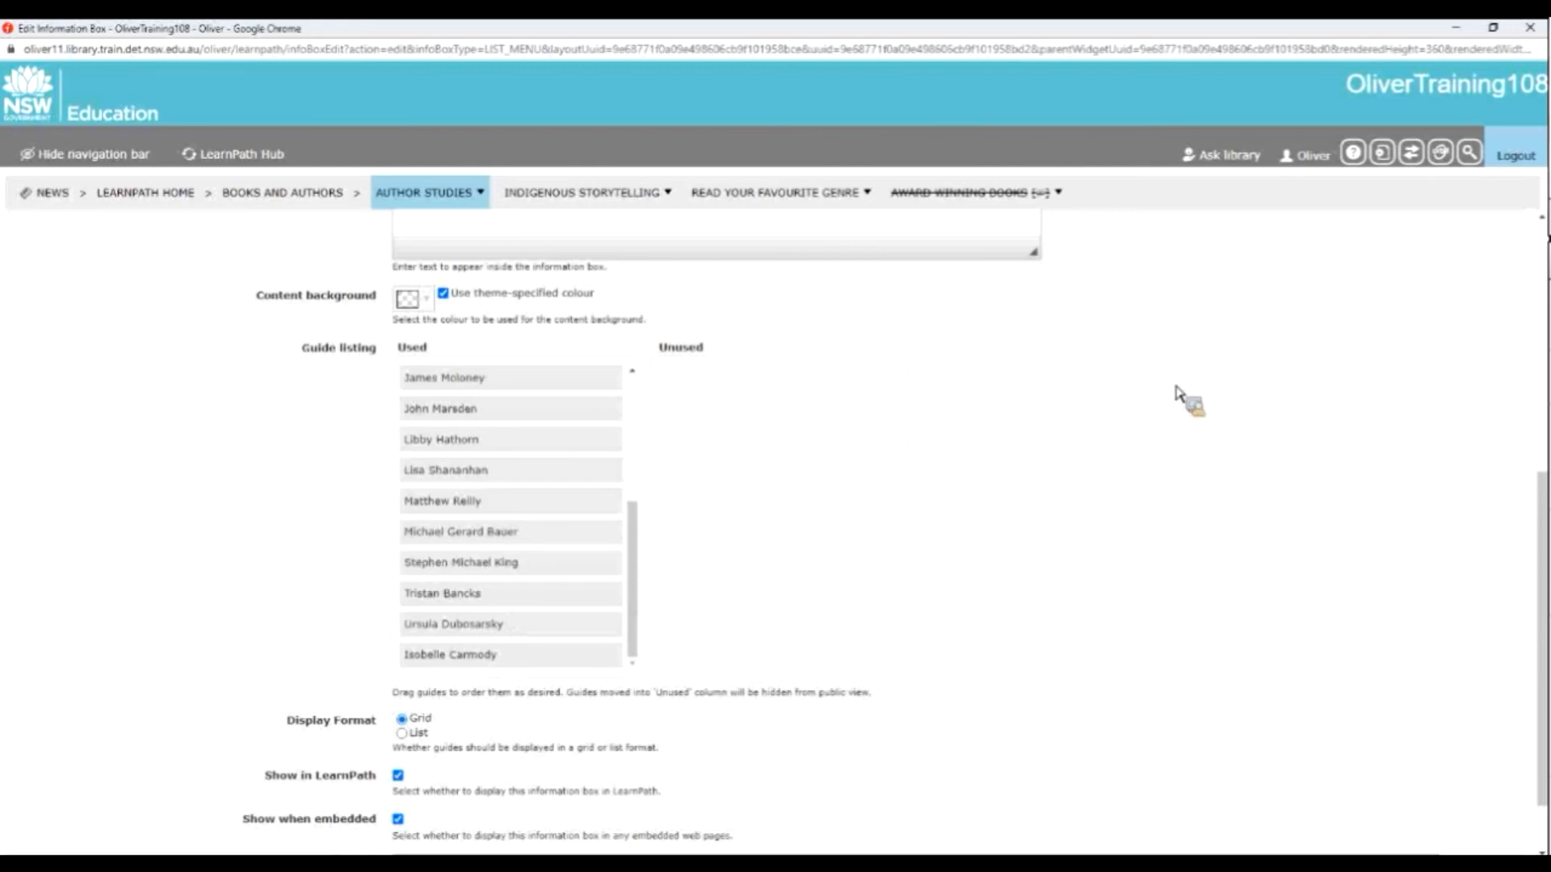
pyautogui.scroll(6, 1381, 299)
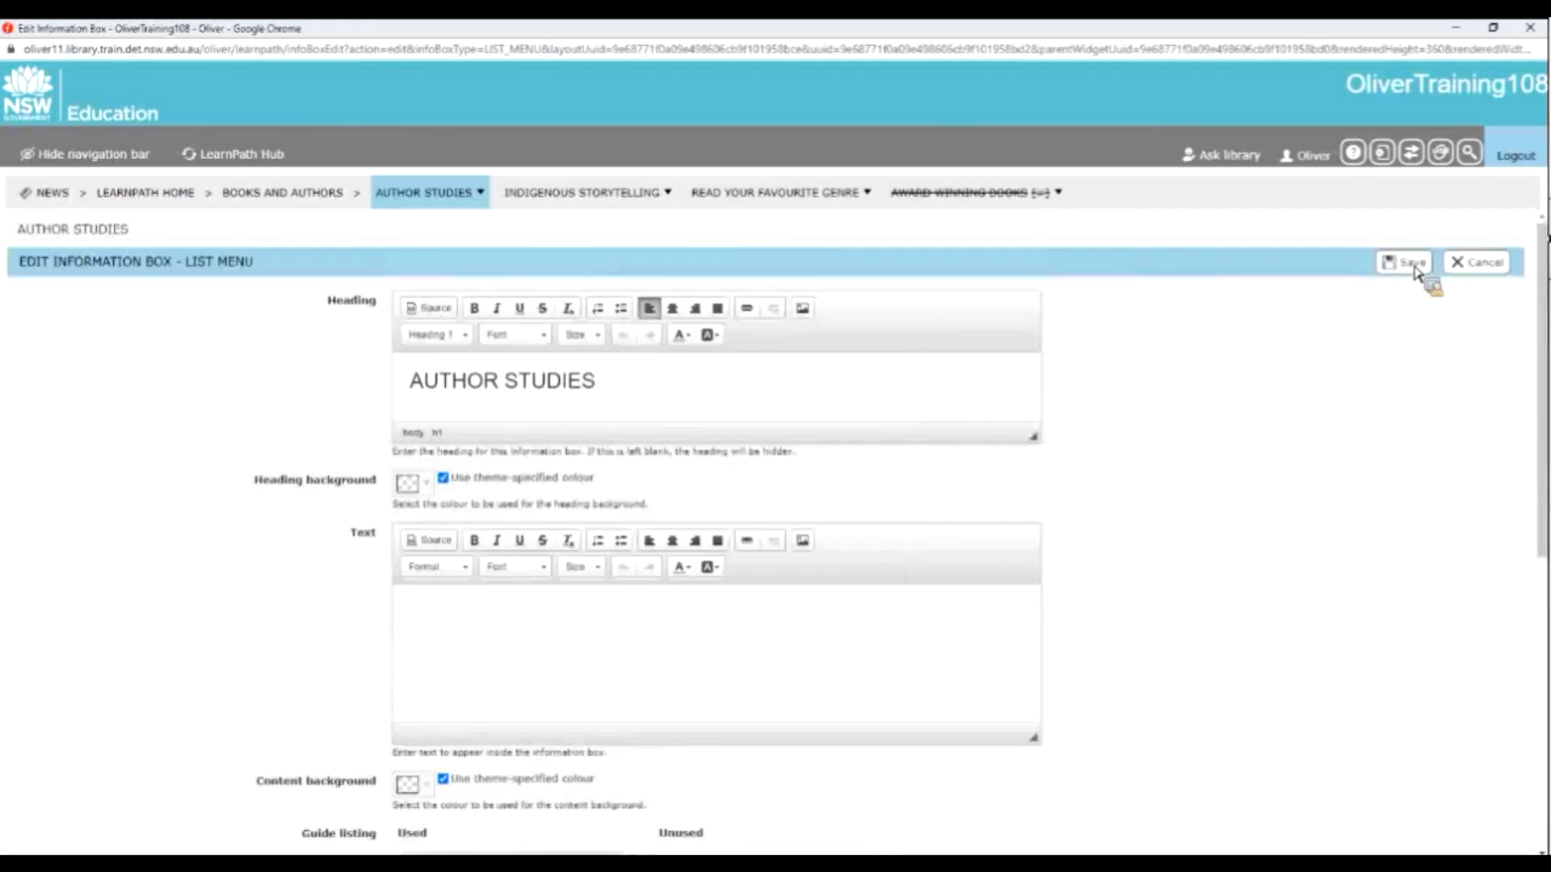
pyautogui.click(1411, 264)
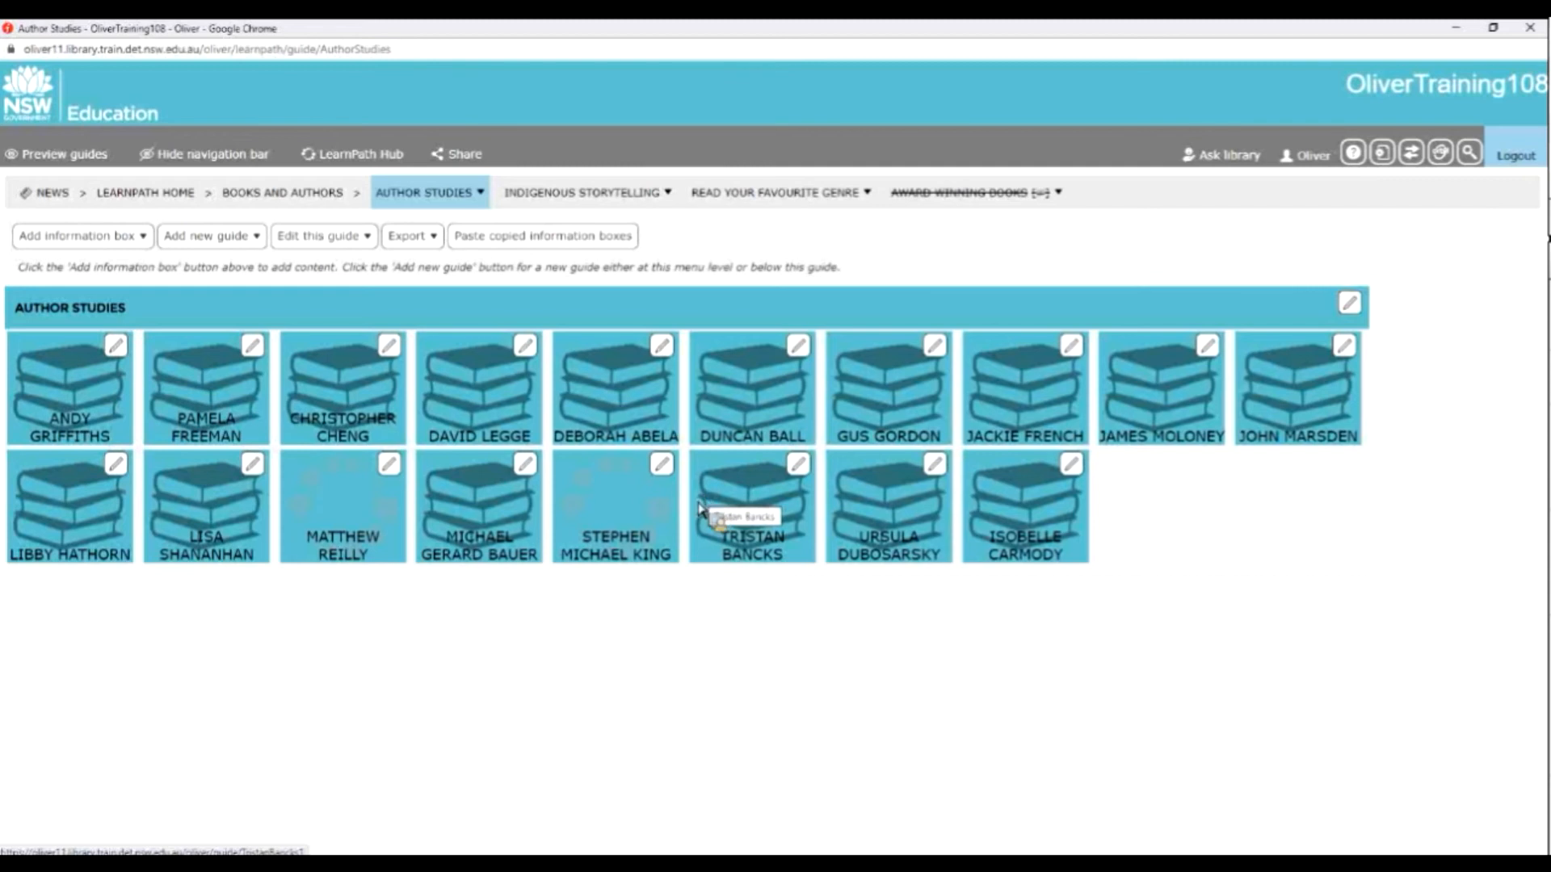
# Step: Move the Matthew Reilly guide out of Author Studies and paste it below the Read Your Favourite Genre guide
pyautogui.click(390, 466)
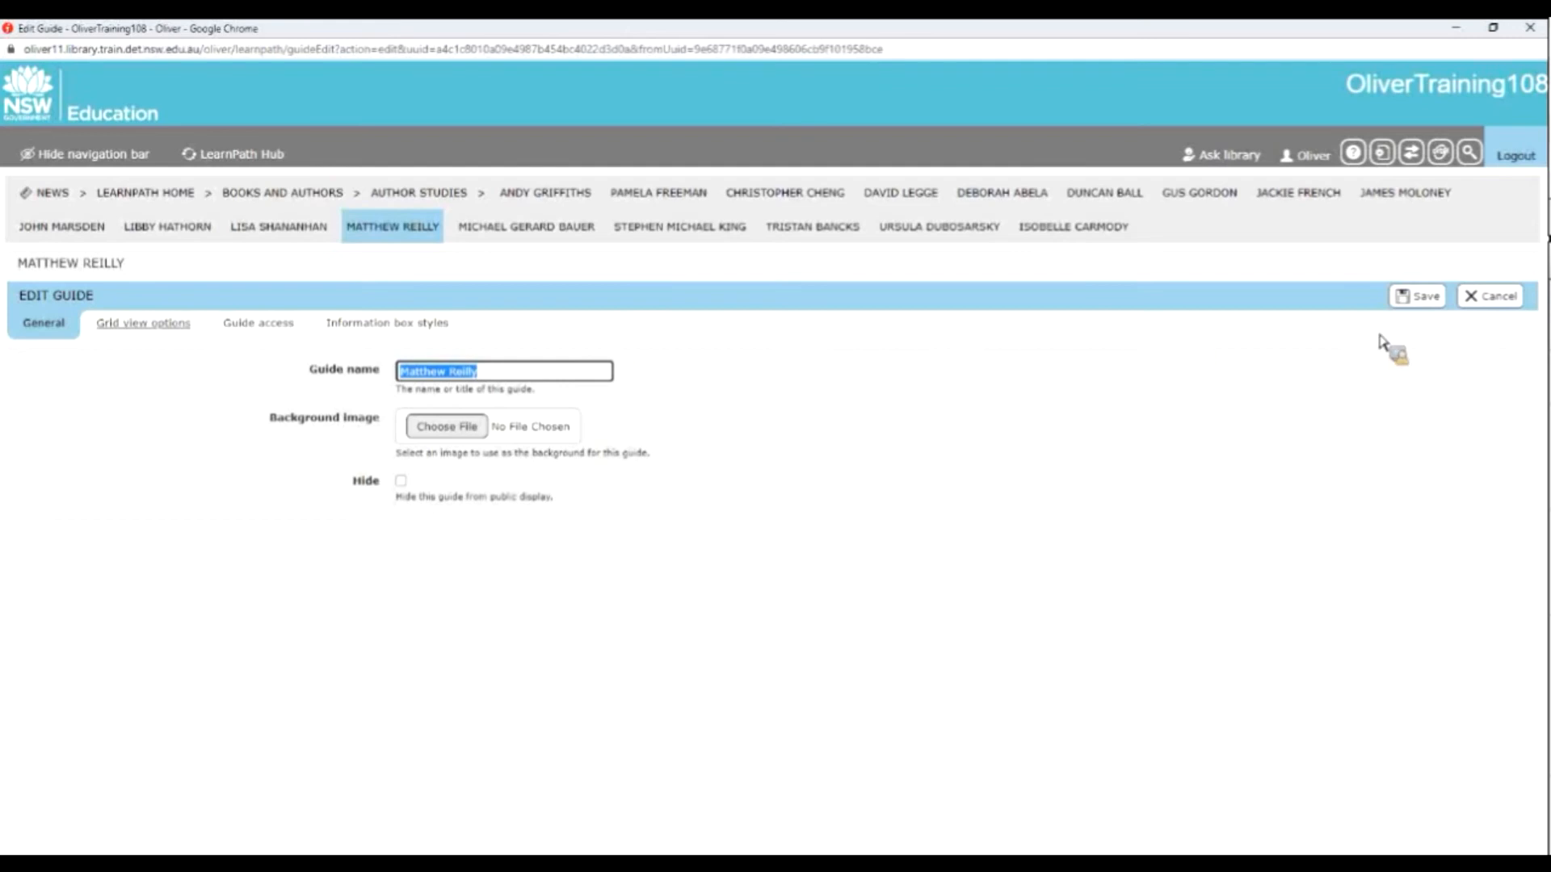
pyautogui.click(1471, 305)
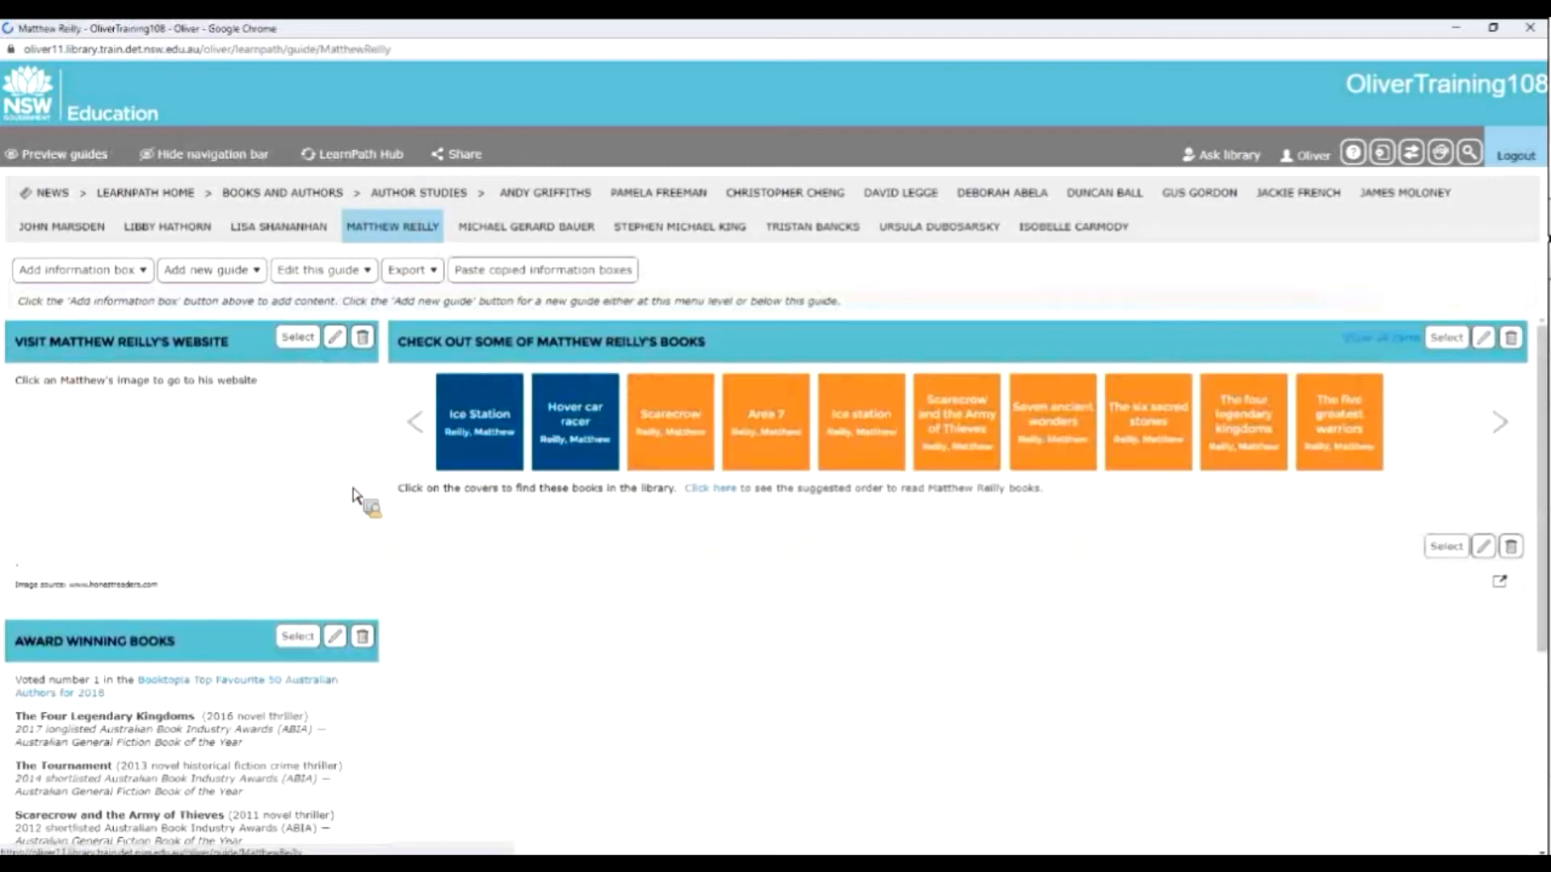
pyautogui.click(346, 275)
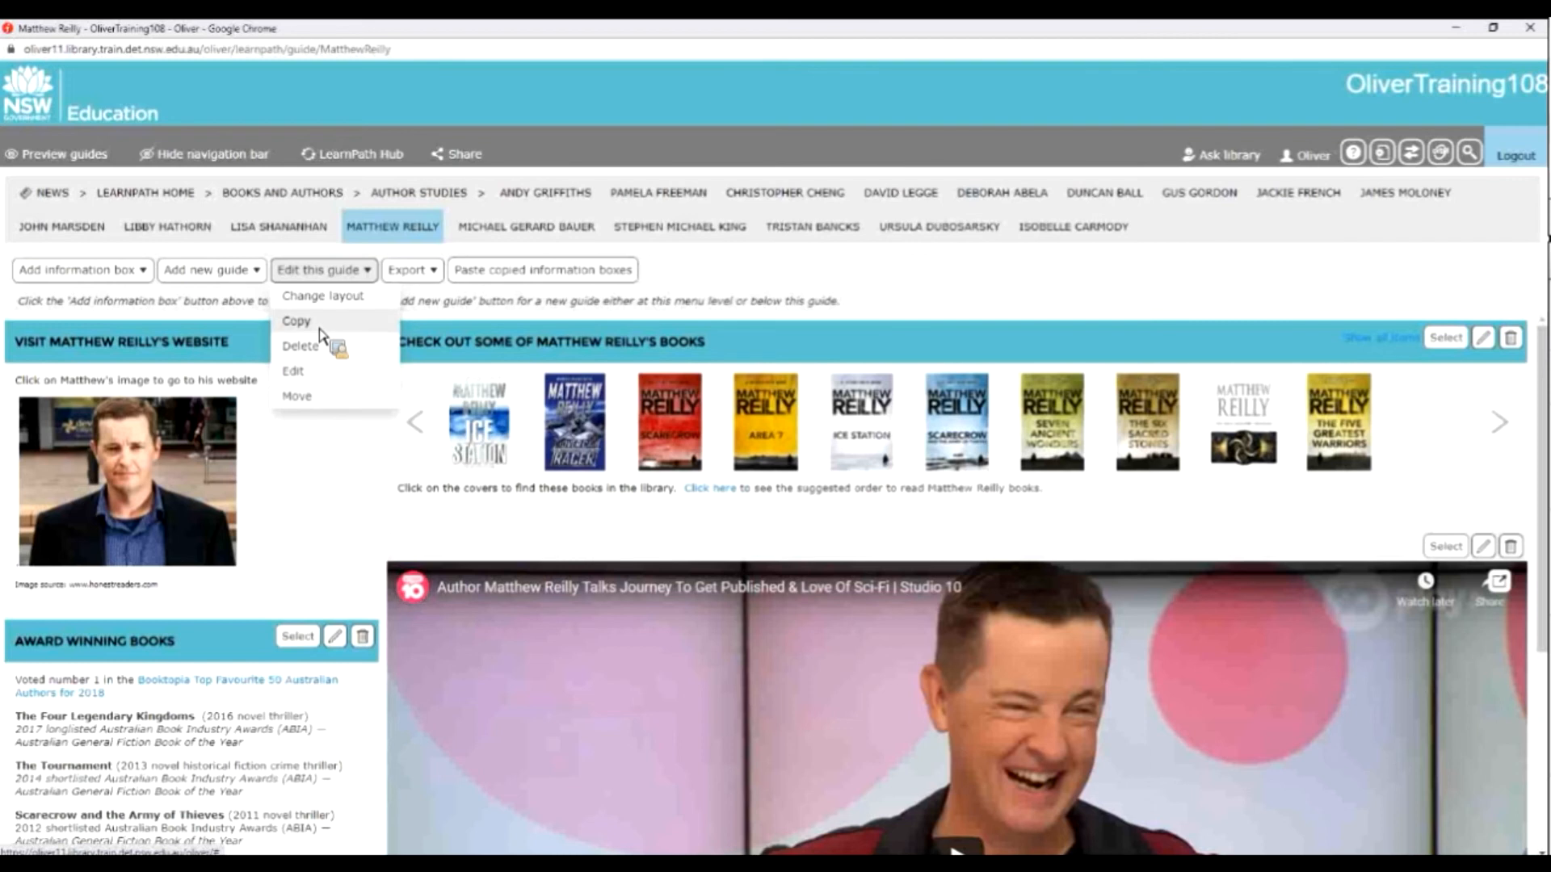
pyautogui.click(325, 397)
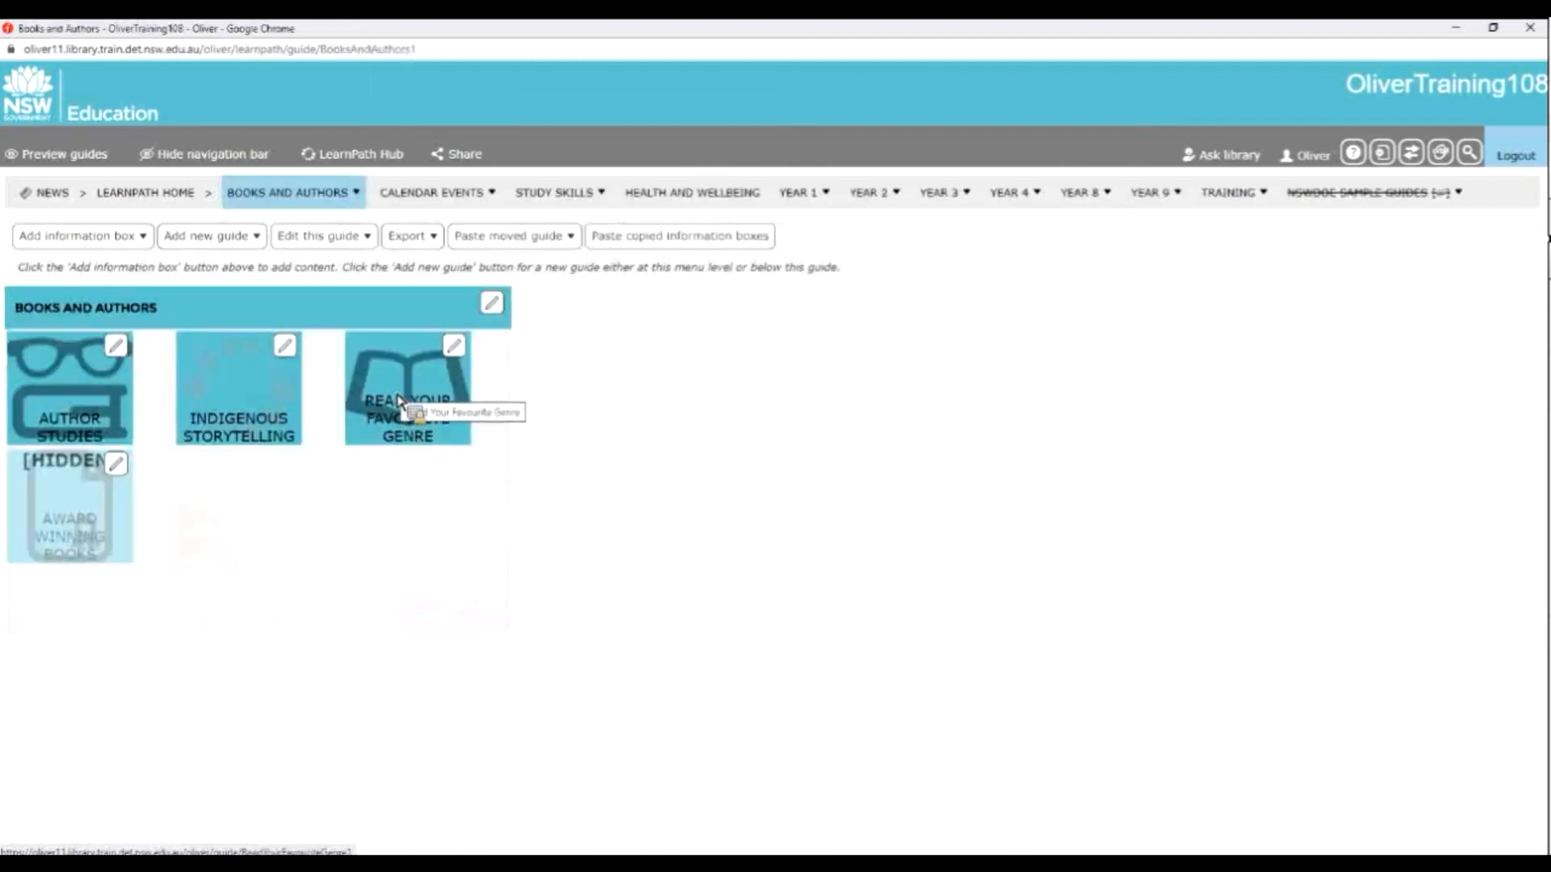
pyautogui.click(398, 400)
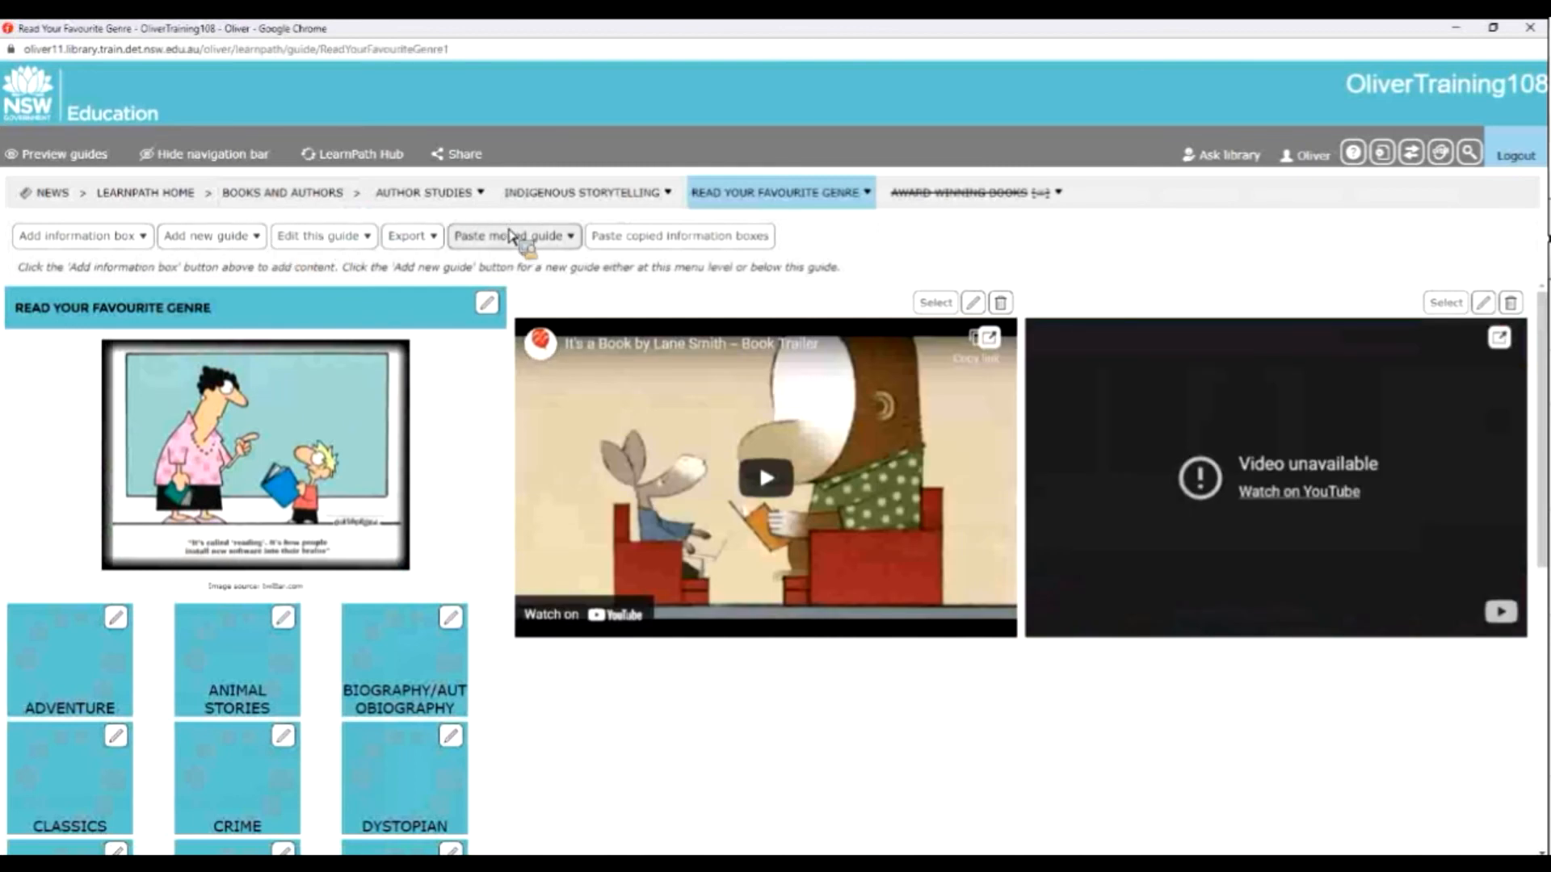
pyautogui.click(510, 235)
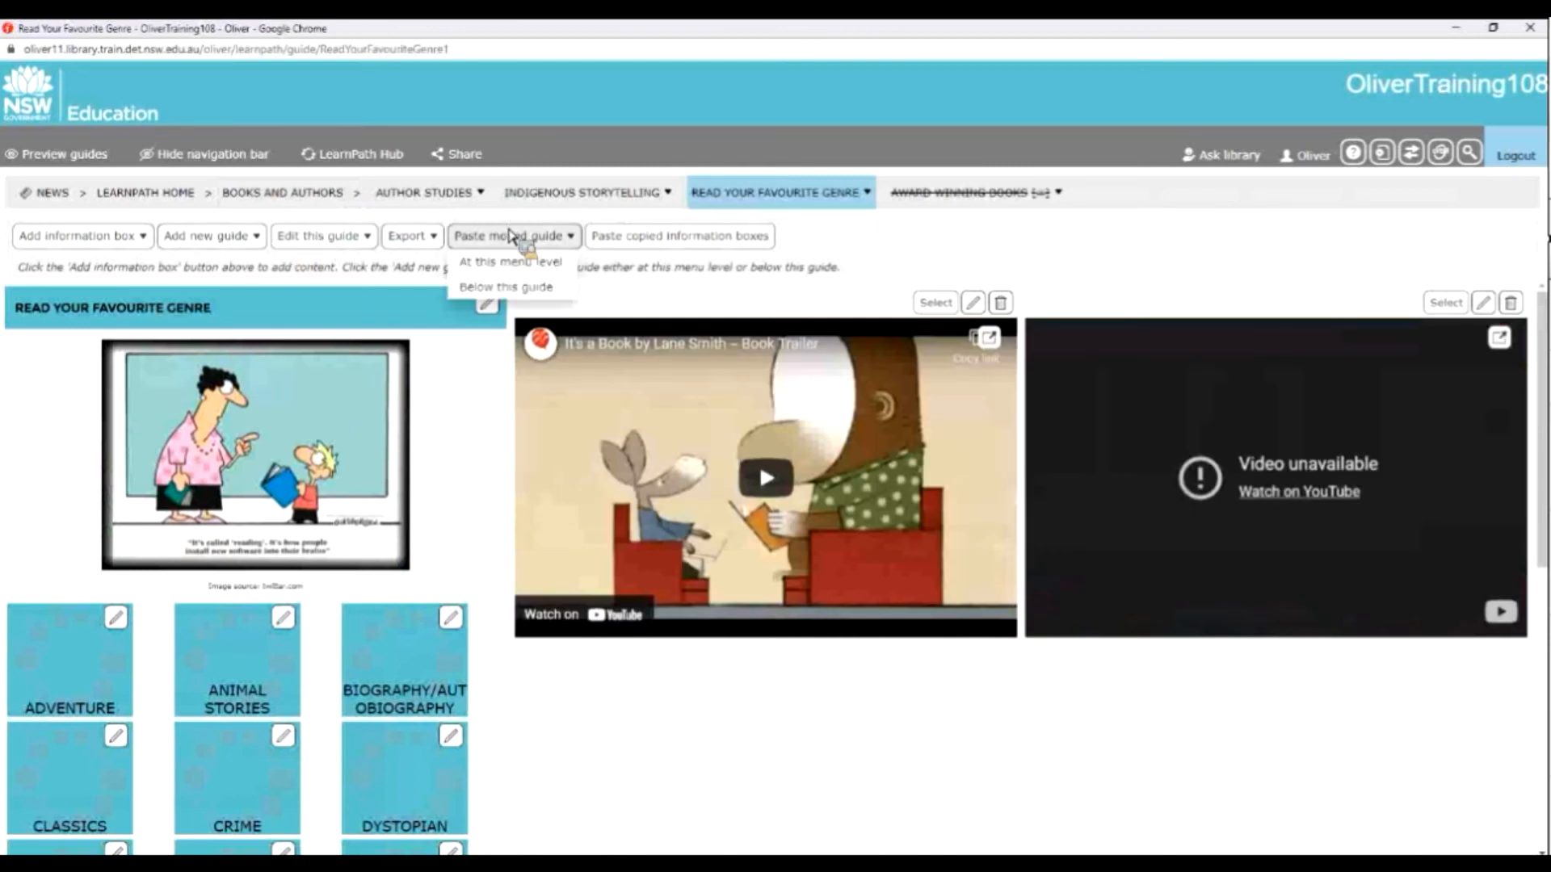
pyautogui.click(511, 288)
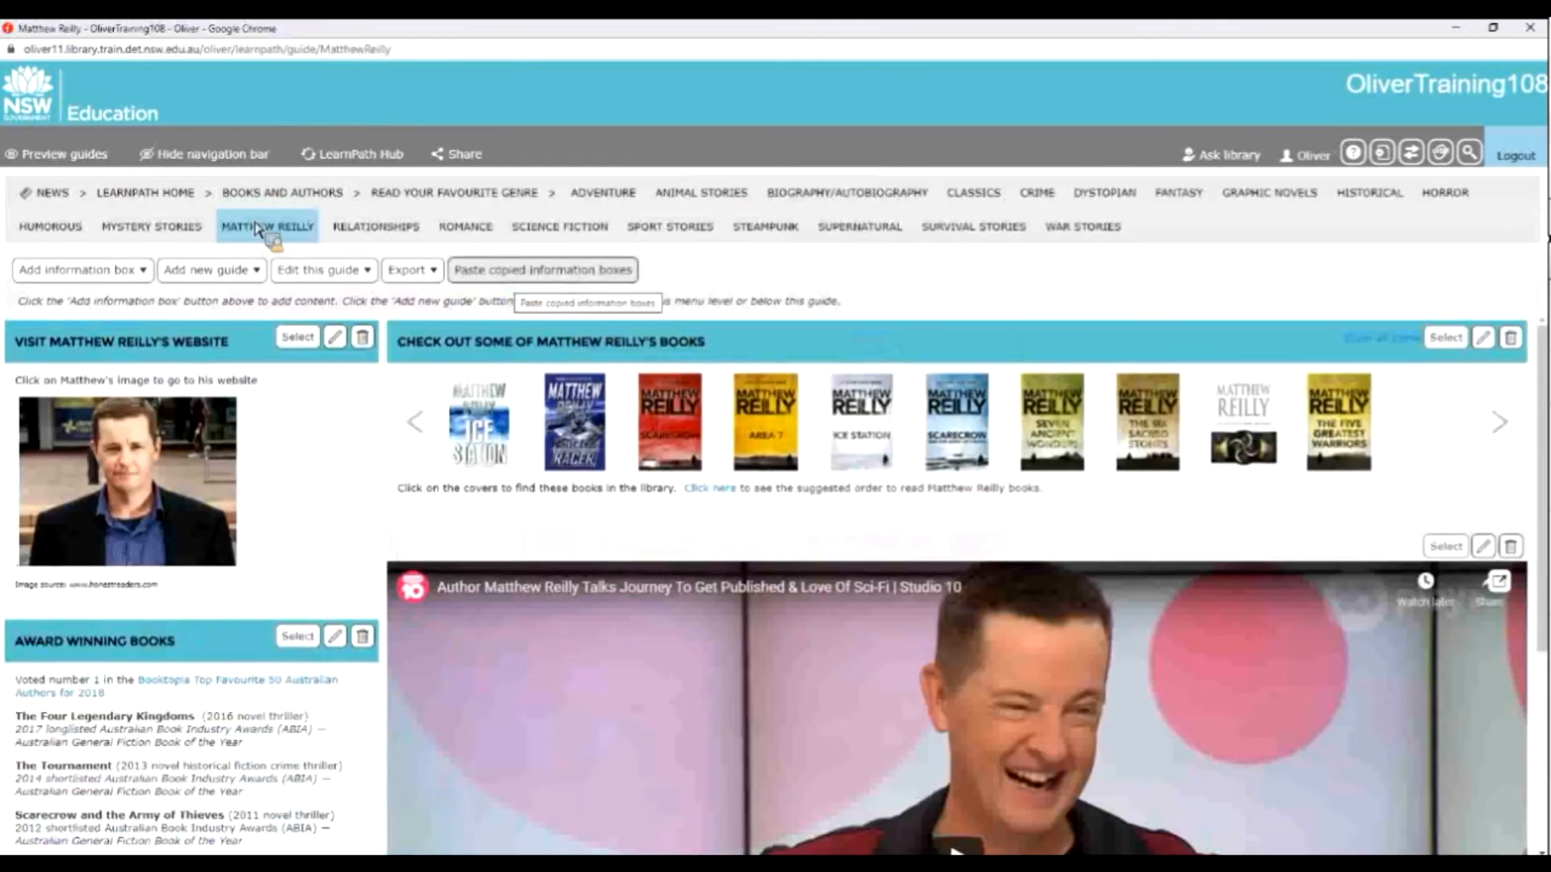
# Step: Move the Matthew Reilly guide out of Read Your Favourite Genre and paste it below the Author Studies guide
pyautogui.click(320, 273)
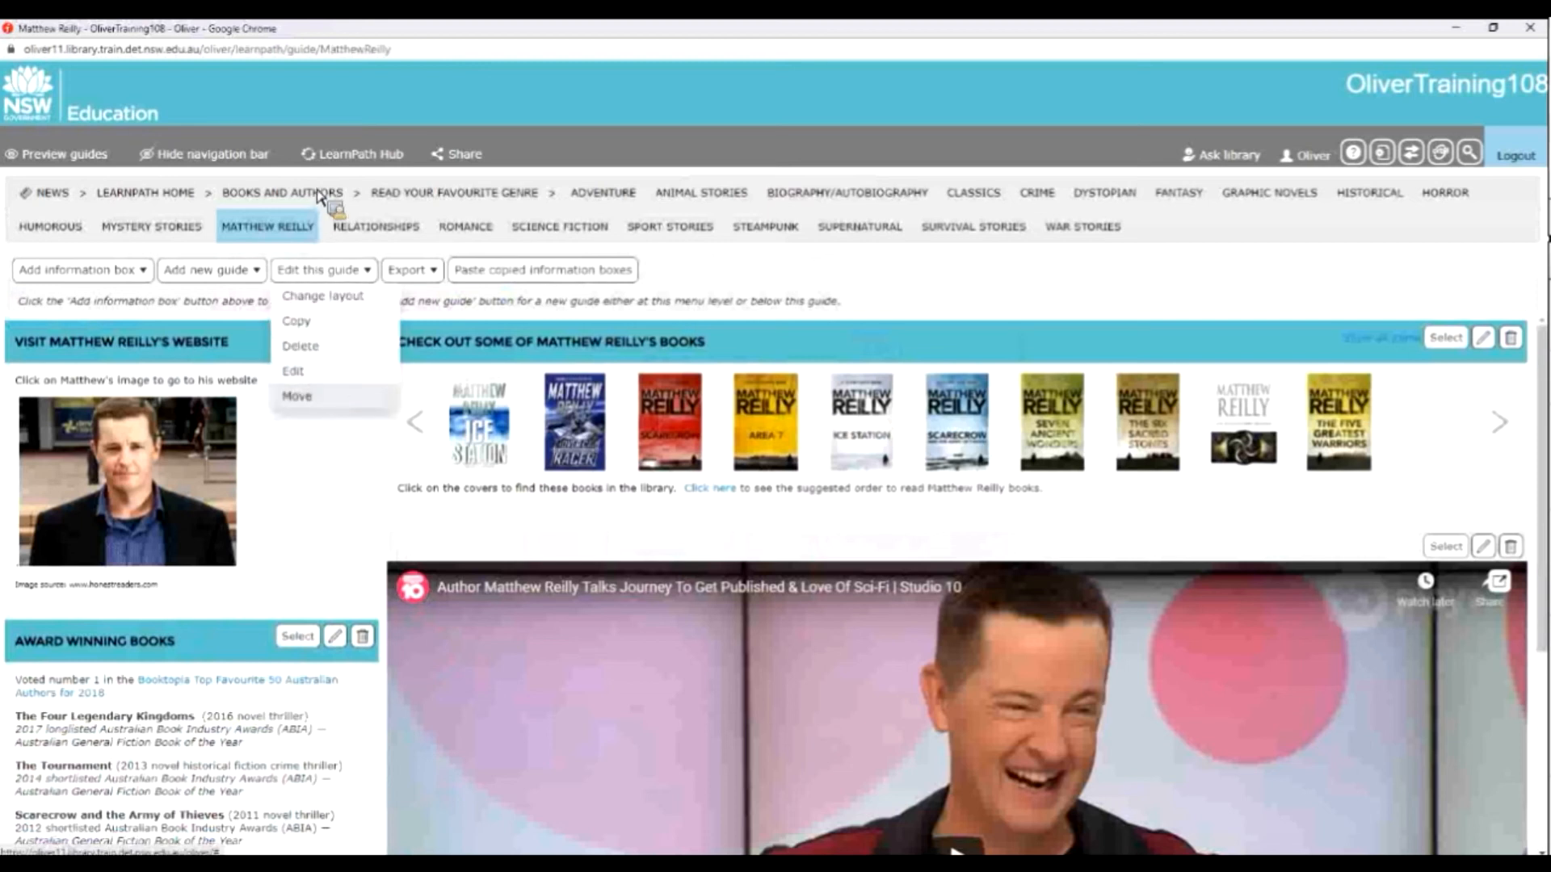
pyautogui.click(317, 398)
pyautogui.click(319, 197)
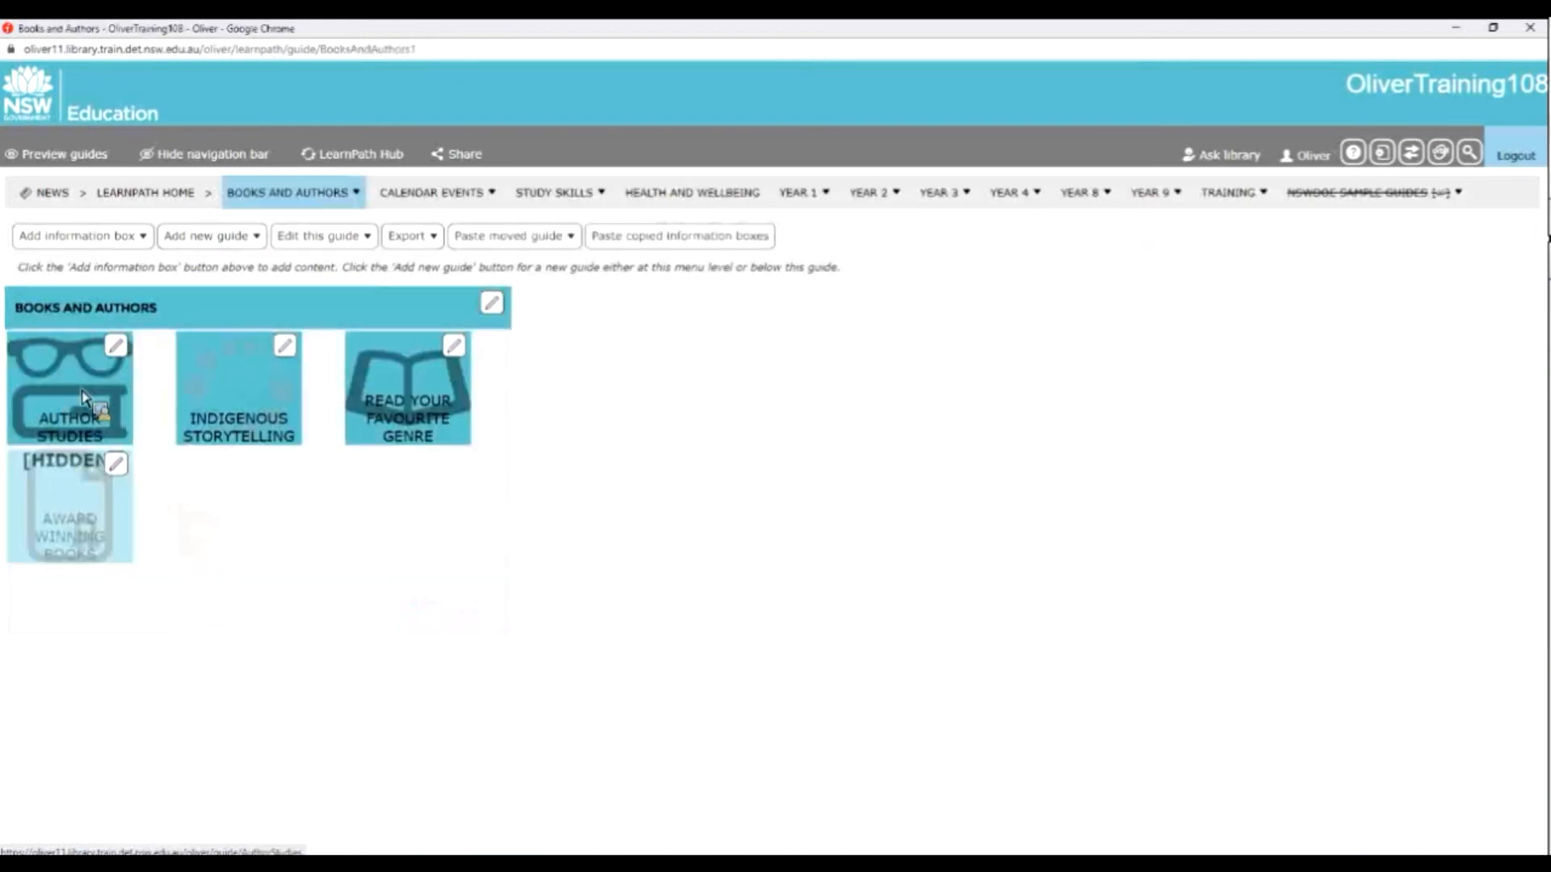
pyautogui.click(85, 397)
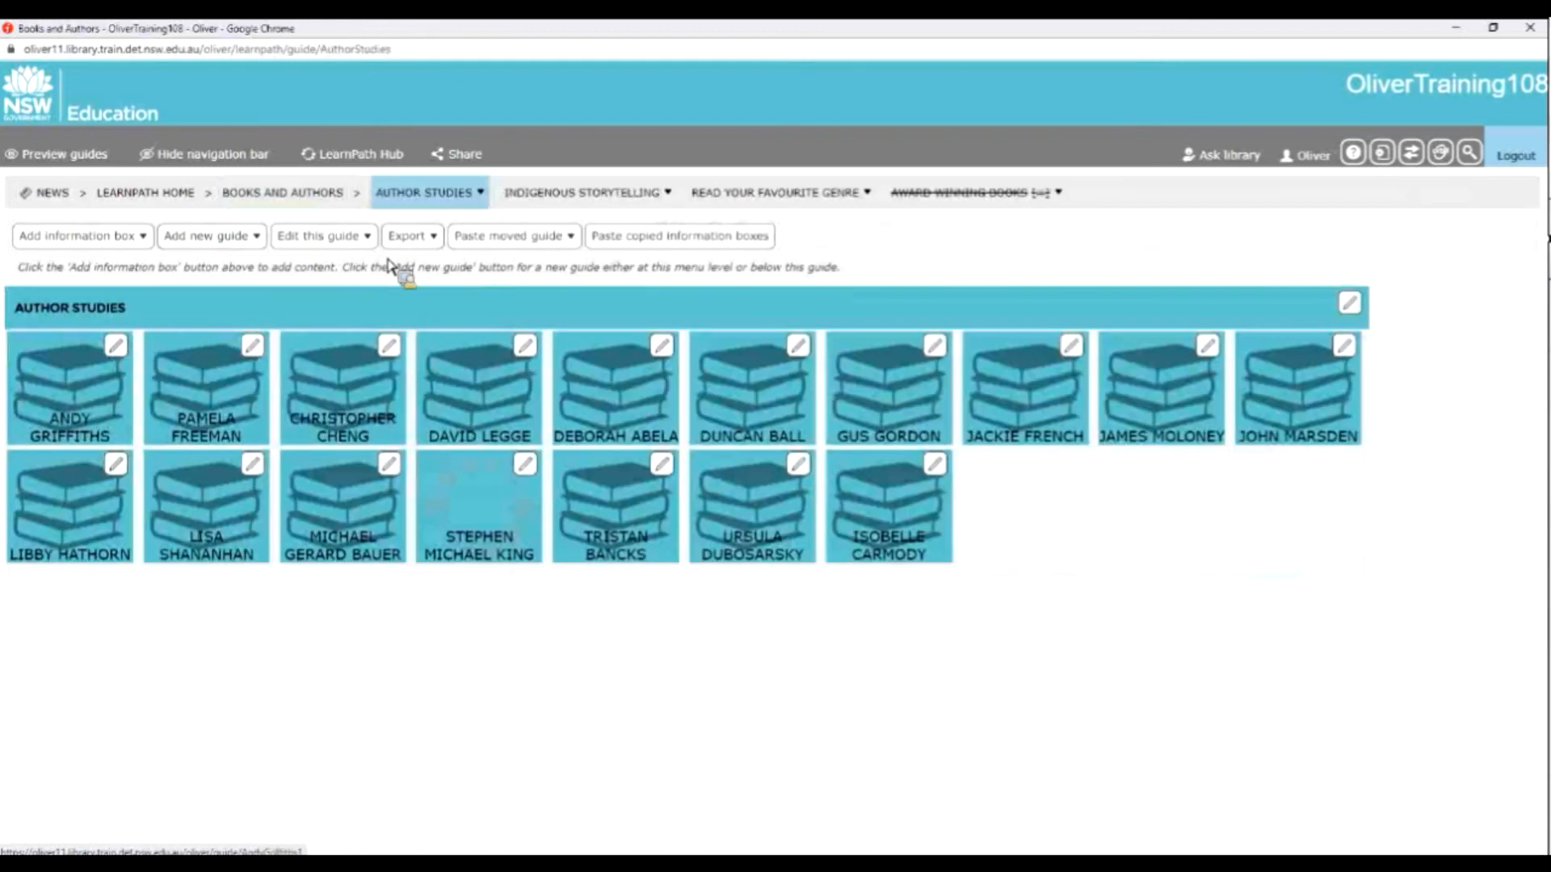
pyautogui.click(534, 240)
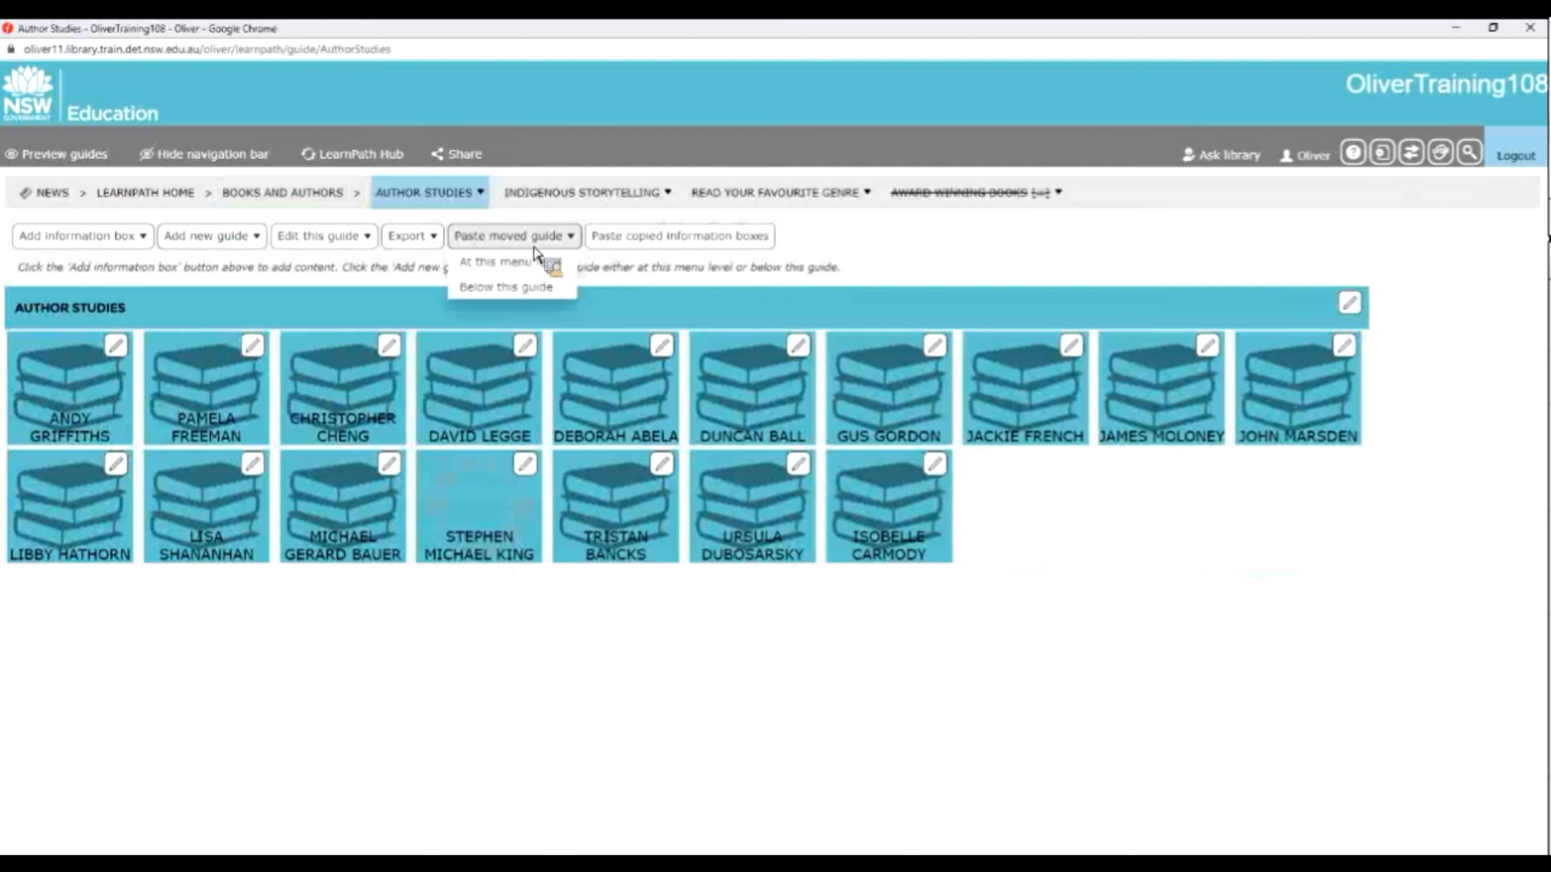
pyautogui.click(508, 287)
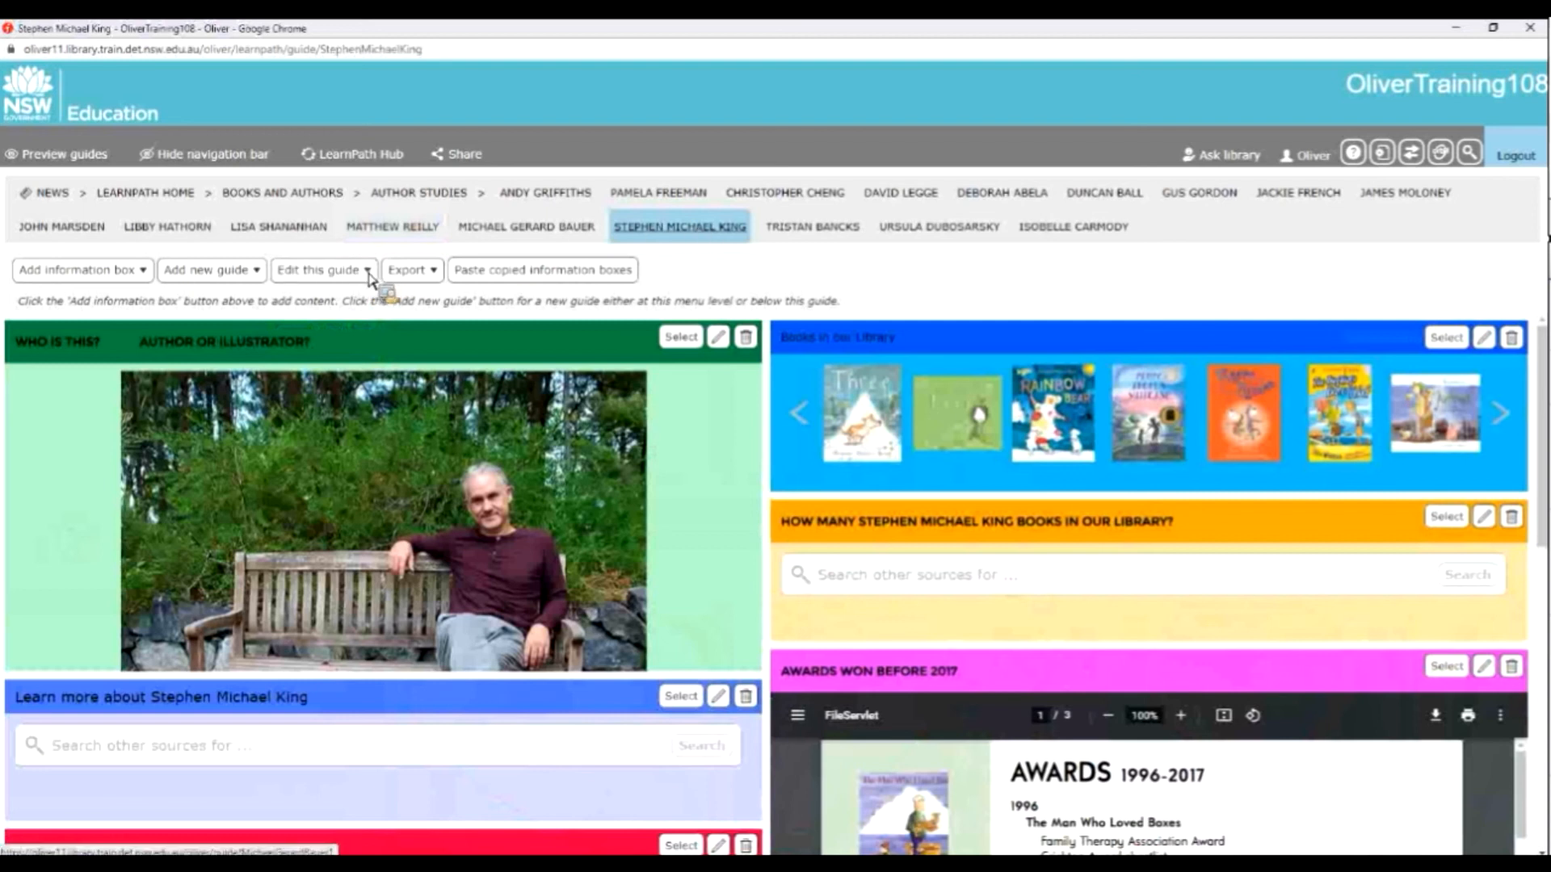
# Step: Edit the Stephen Michael King guide to hide it from public display, and save the change
pyautogui.click(368, 275)
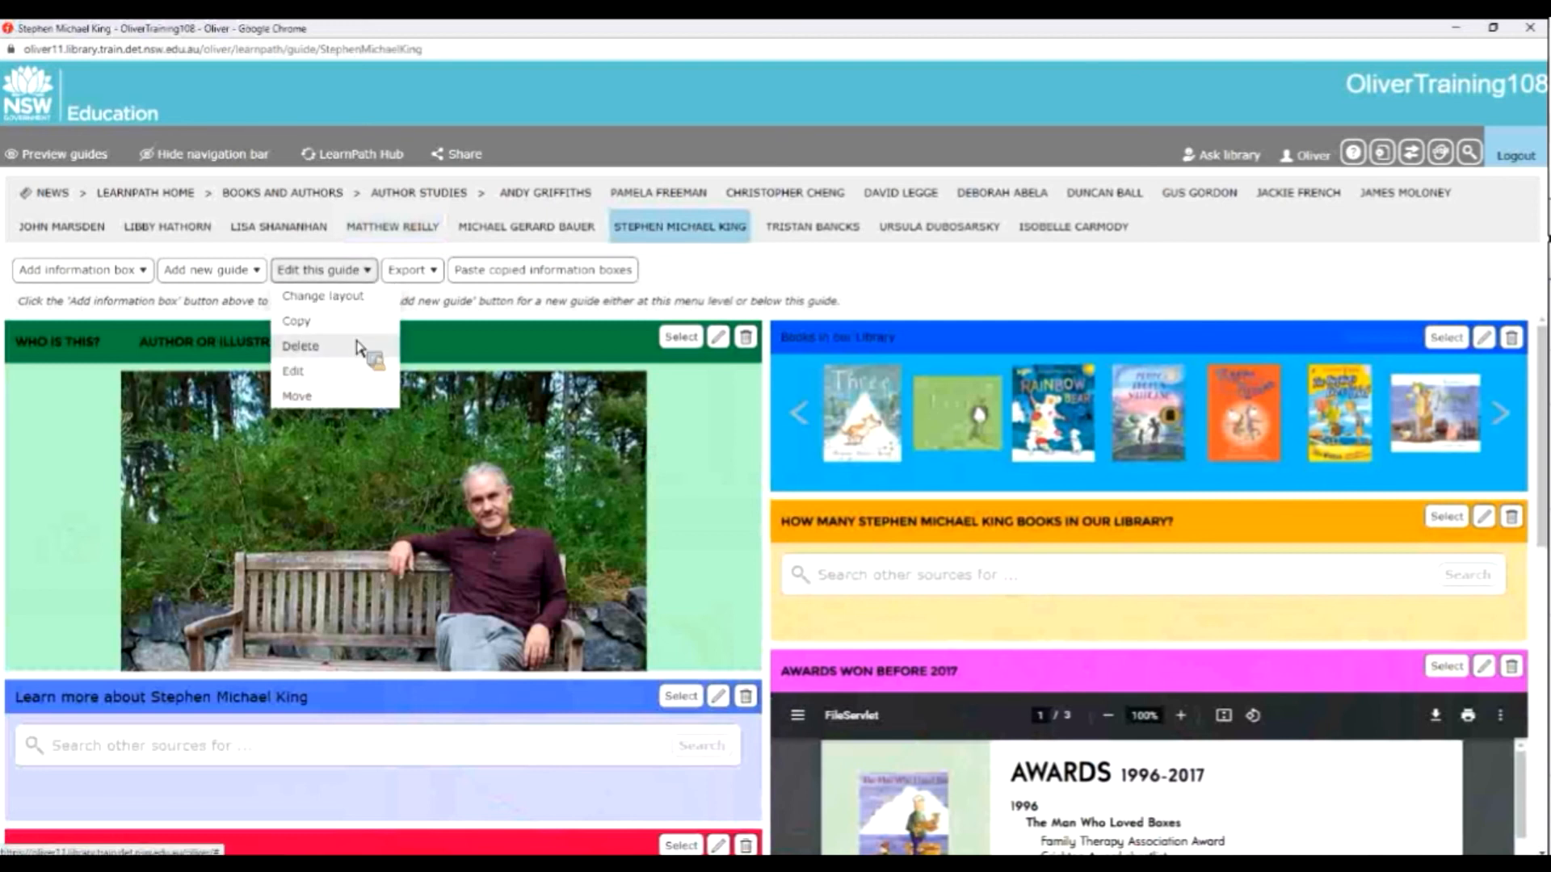
pyautogui.click(347, 370)
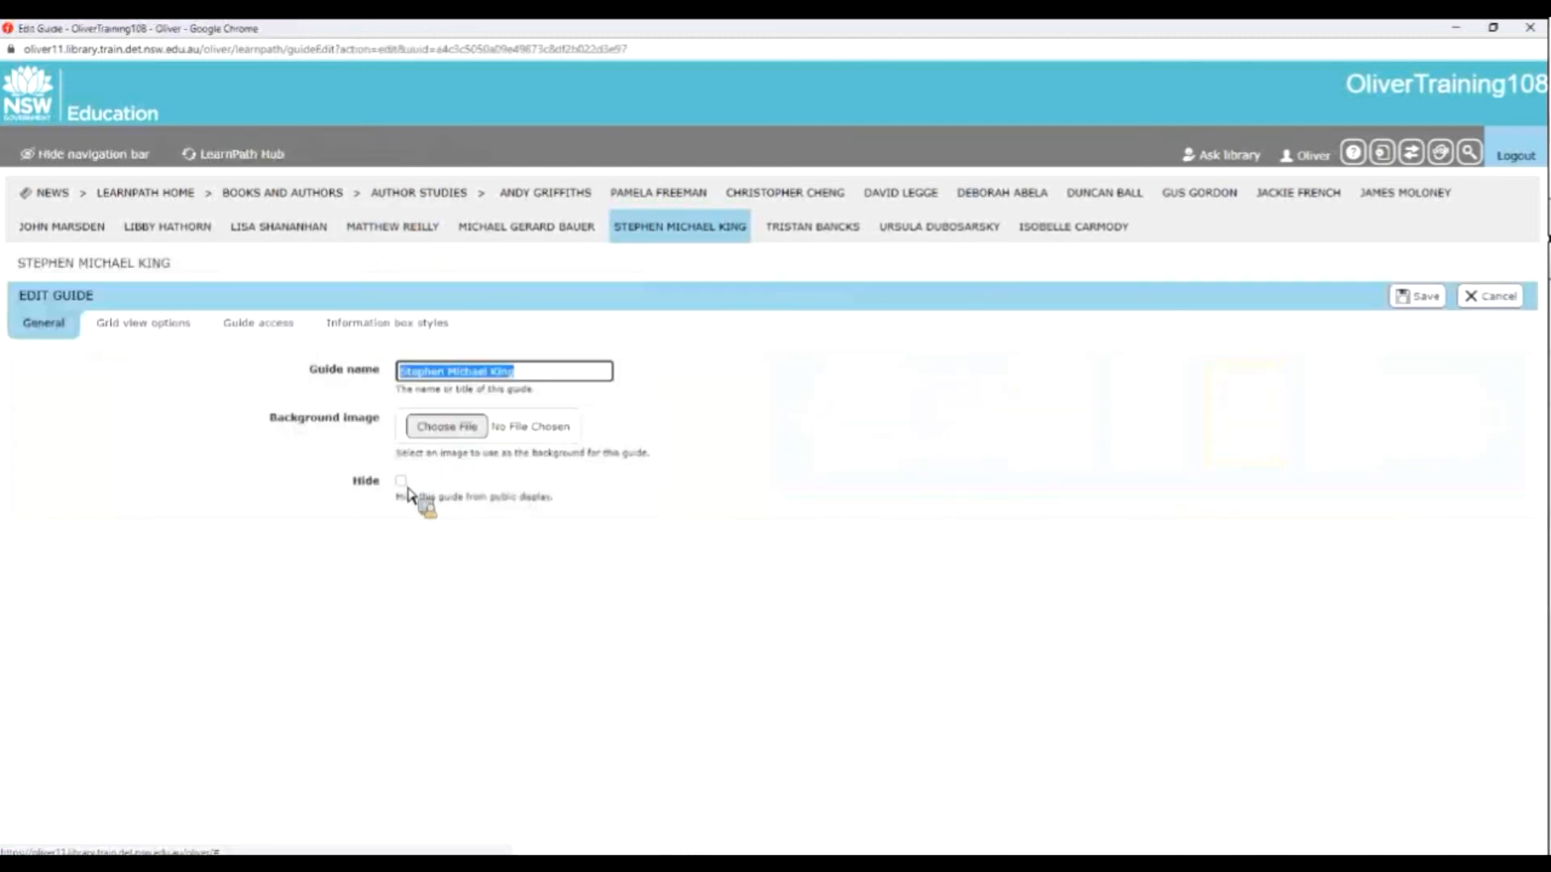
pyautogui.click(401, 482)
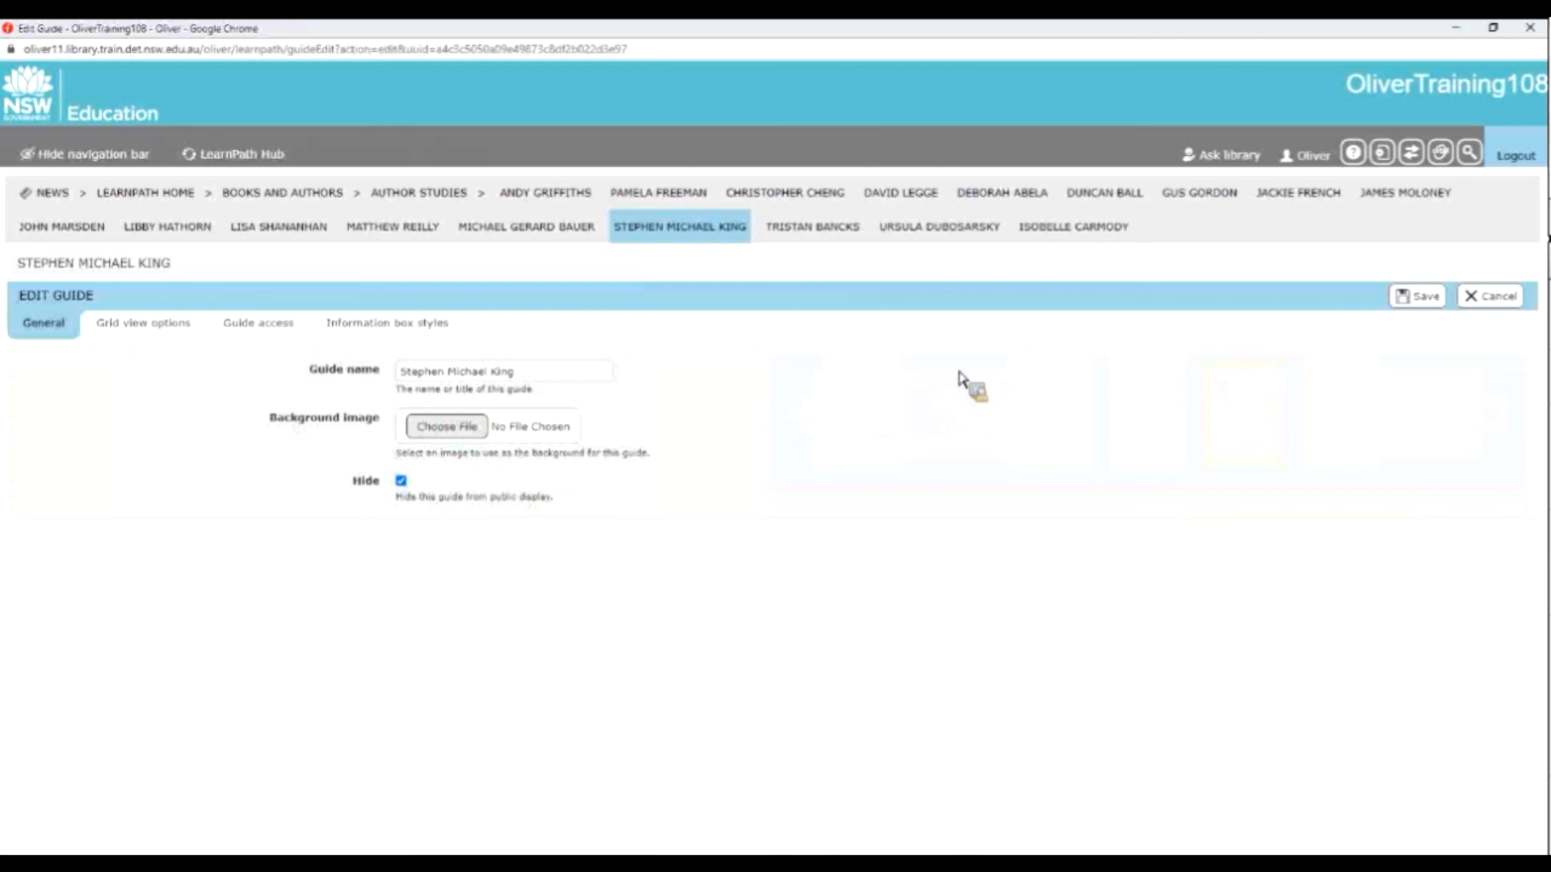
pyautogui.click(1422, 306)
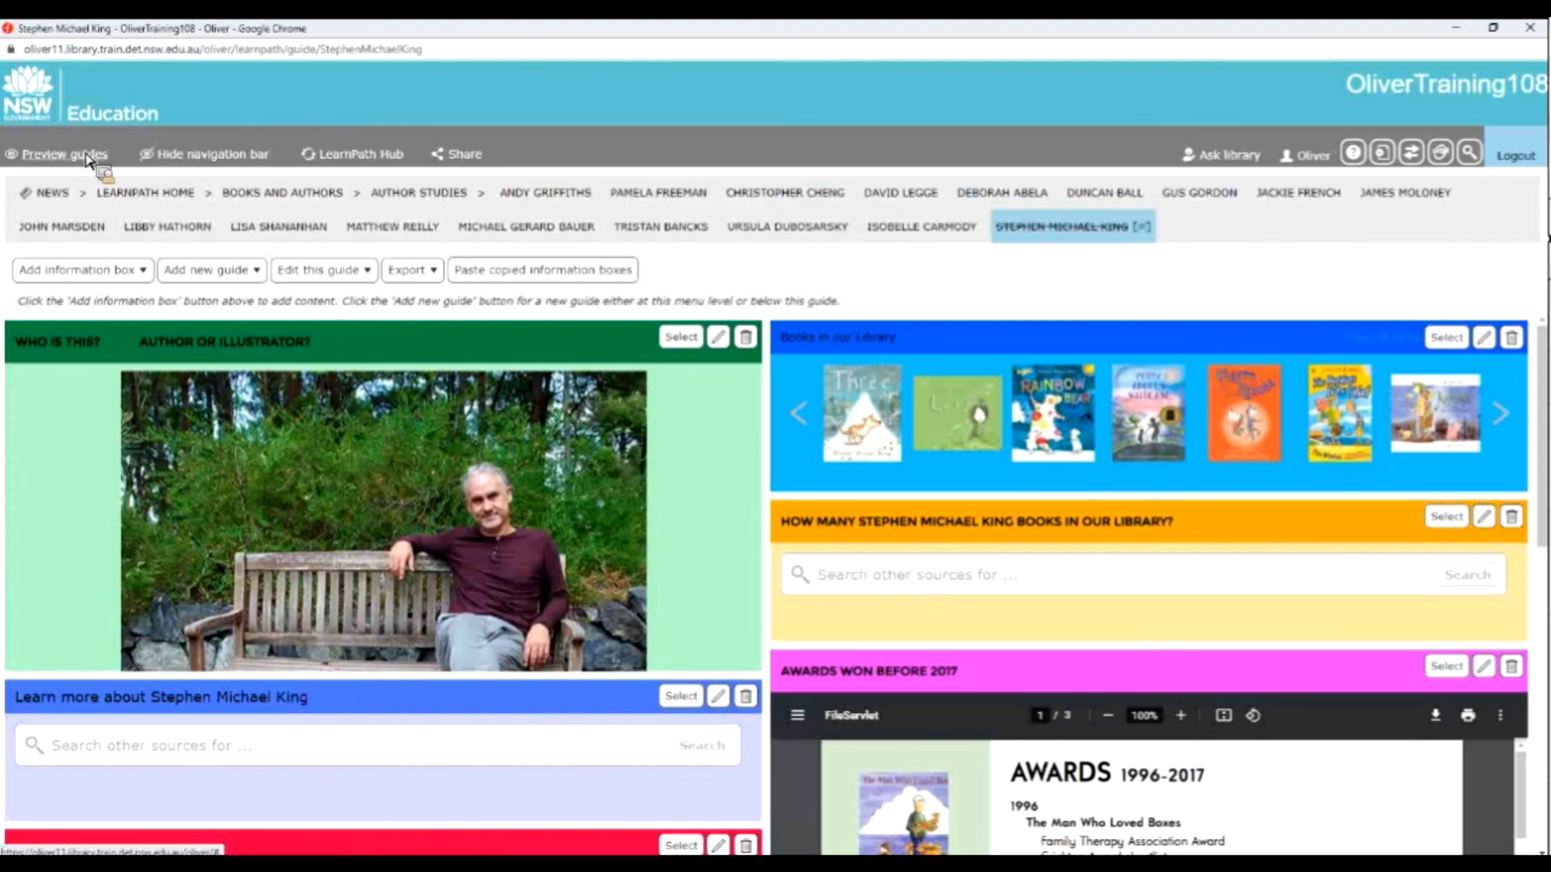
# Step: Preview the guides, check the Author Studies listing under Books and Authors from LearnPath Home, and return to editing
pyautogui.click(89, 155)
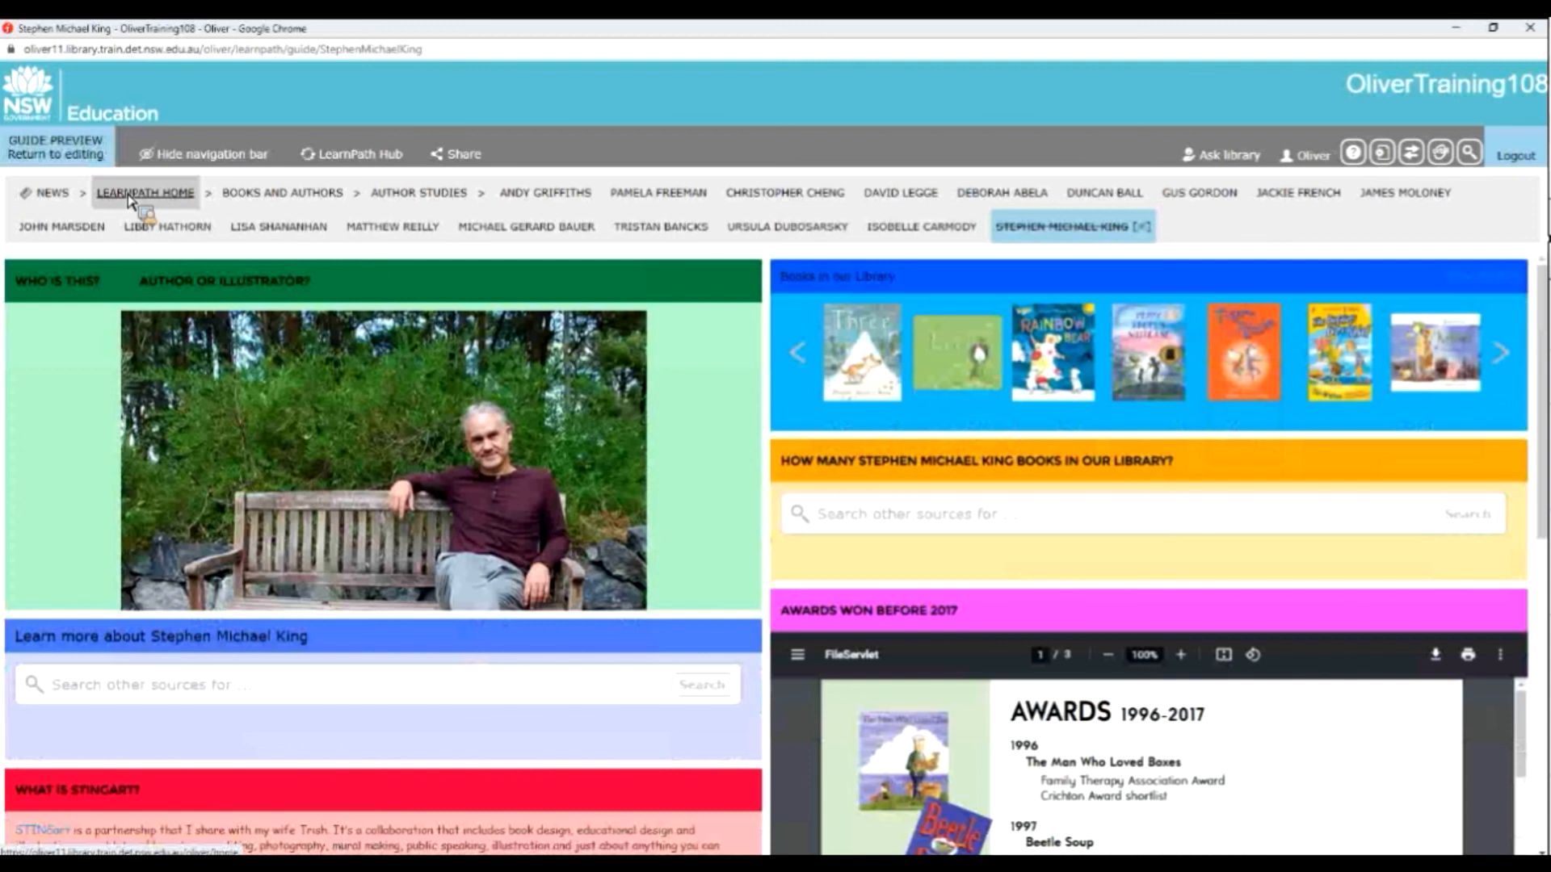
pyautogui.click(133, 196)
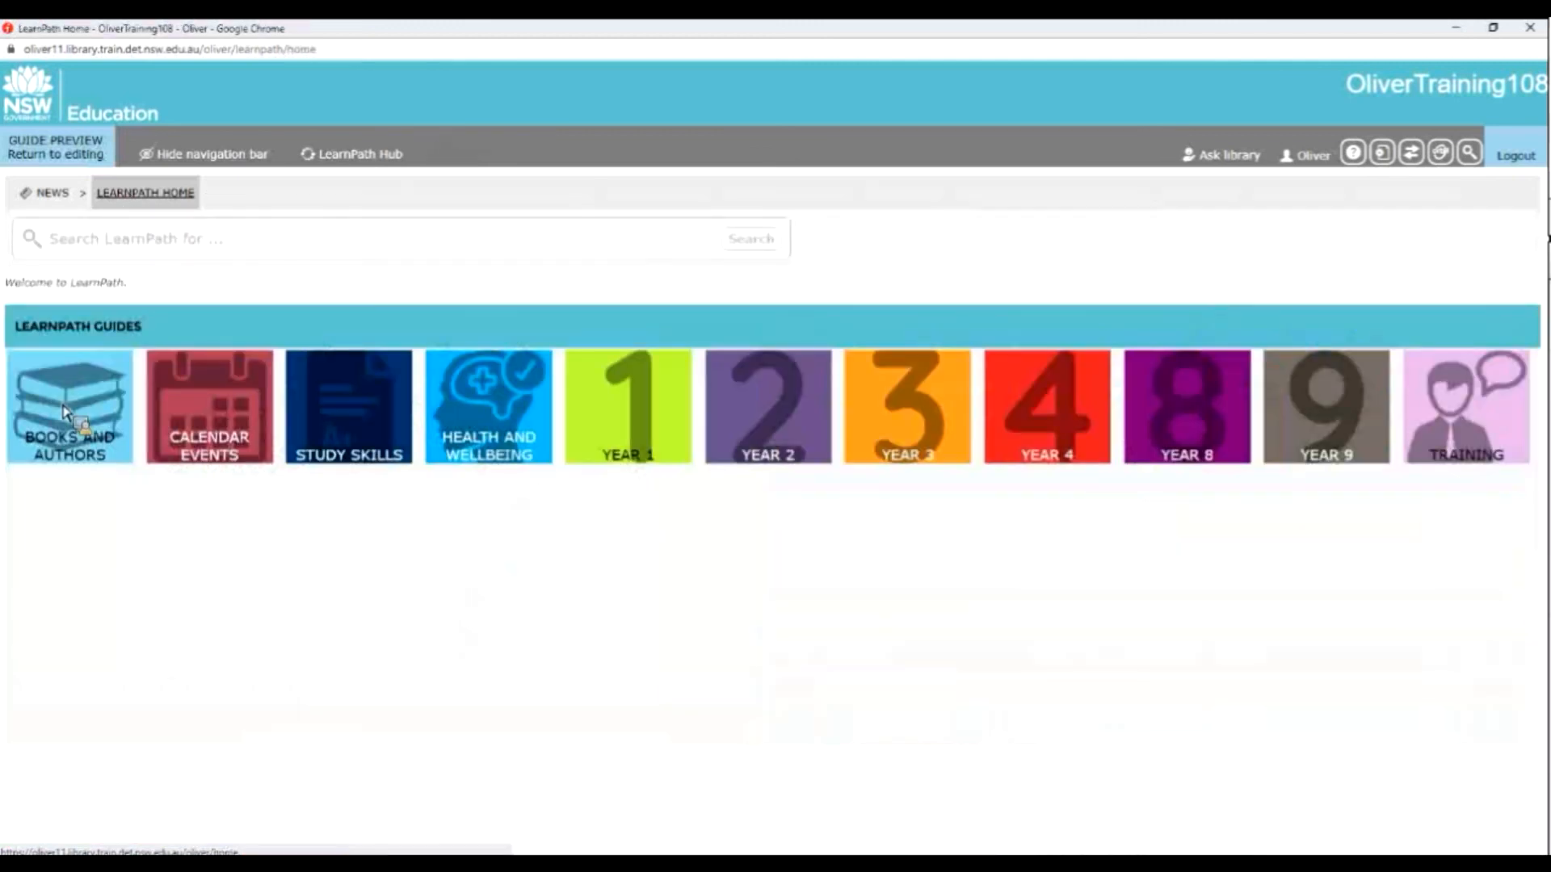
pyautogui.click(66, 412)
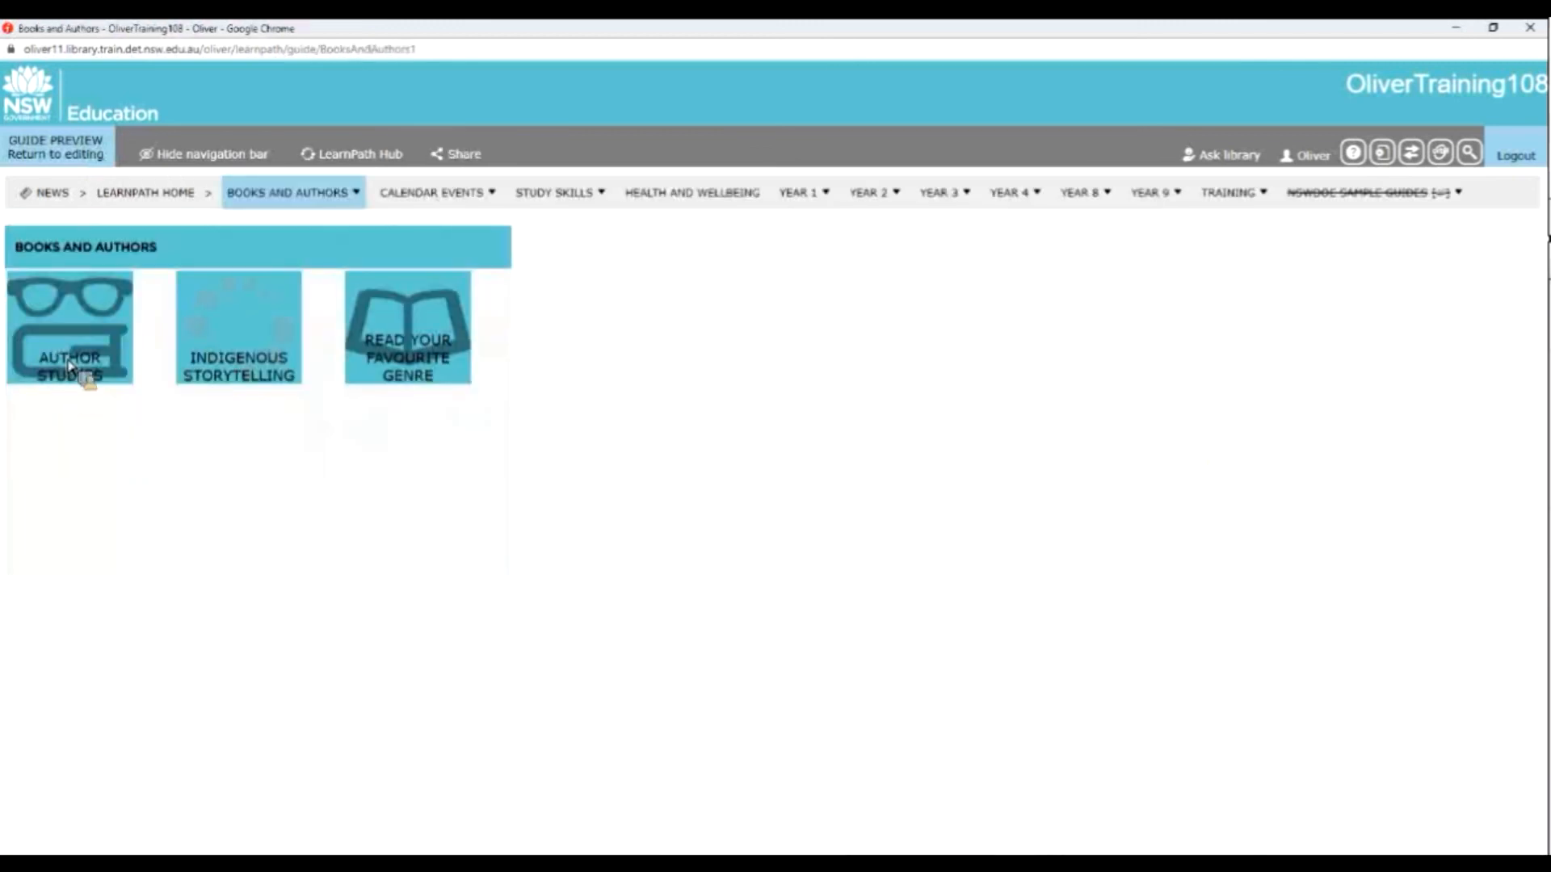
pyautogui.click(72, 370)
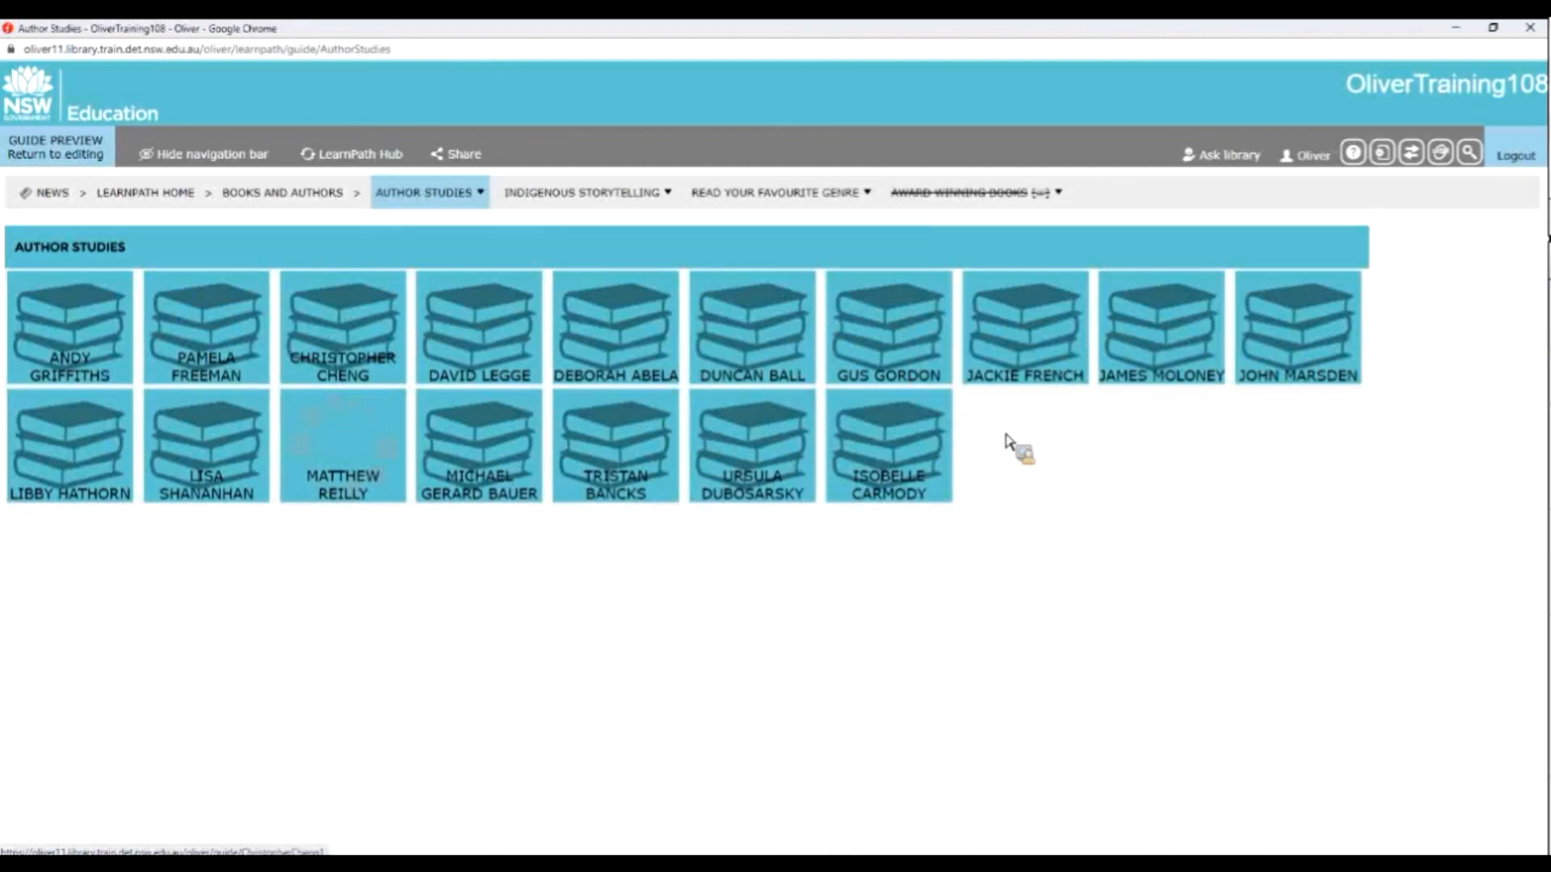
pyautogui.click(93, 153)
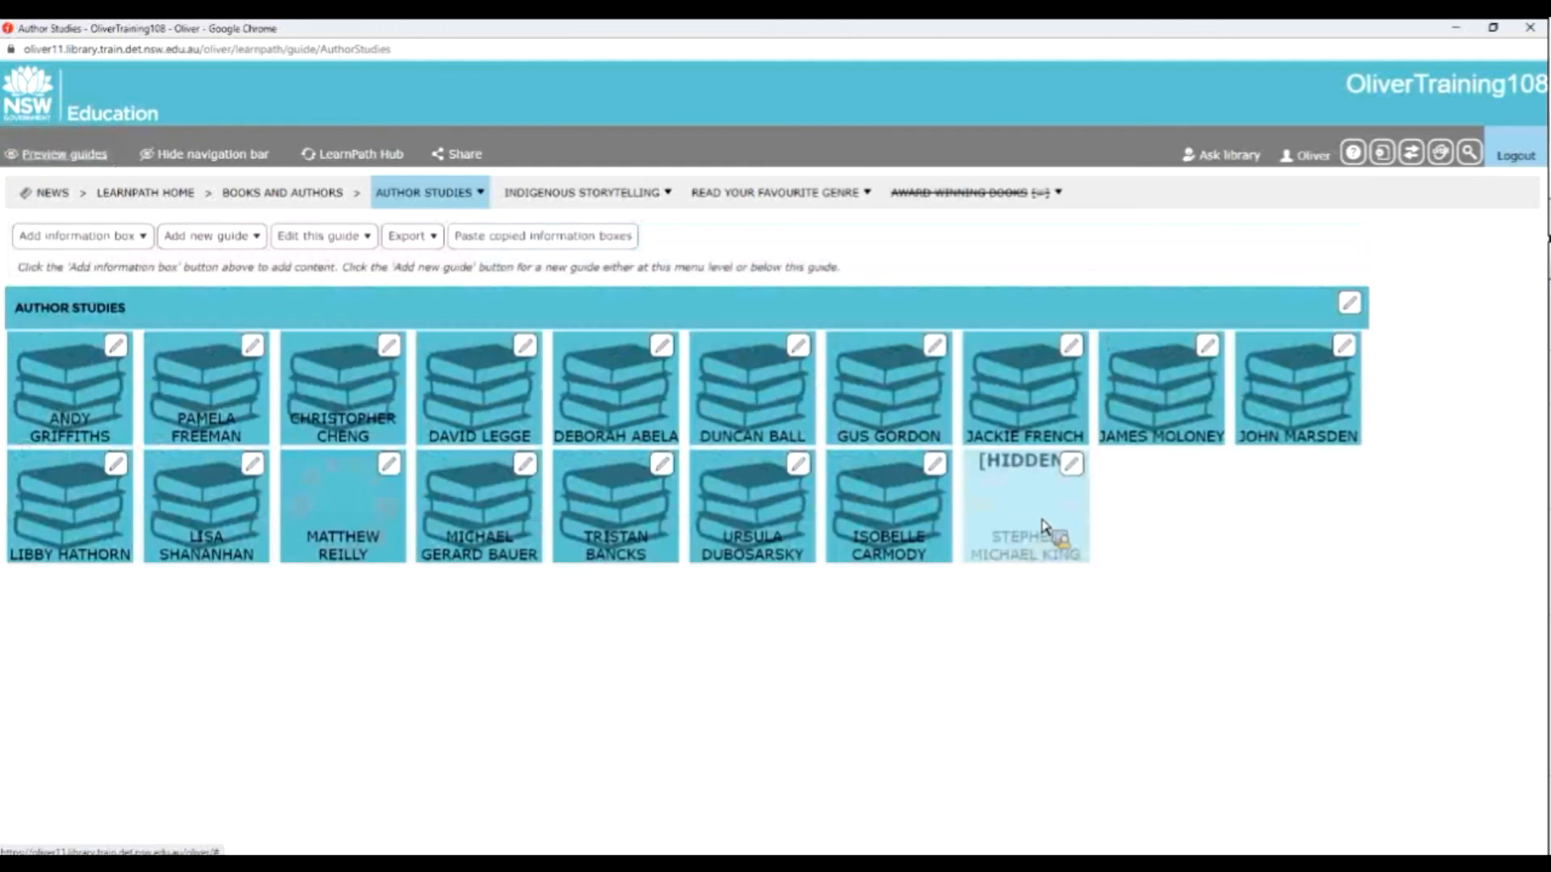